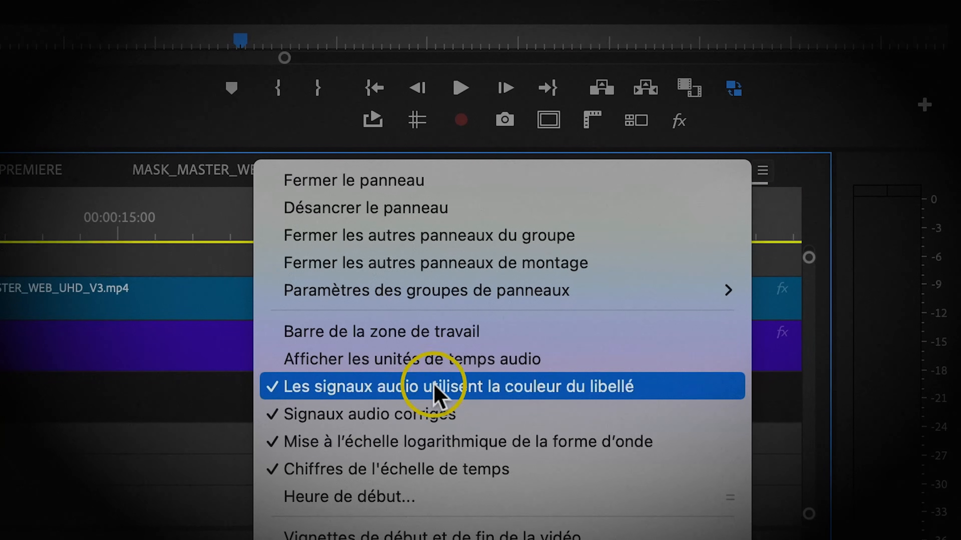
click(248, 245)
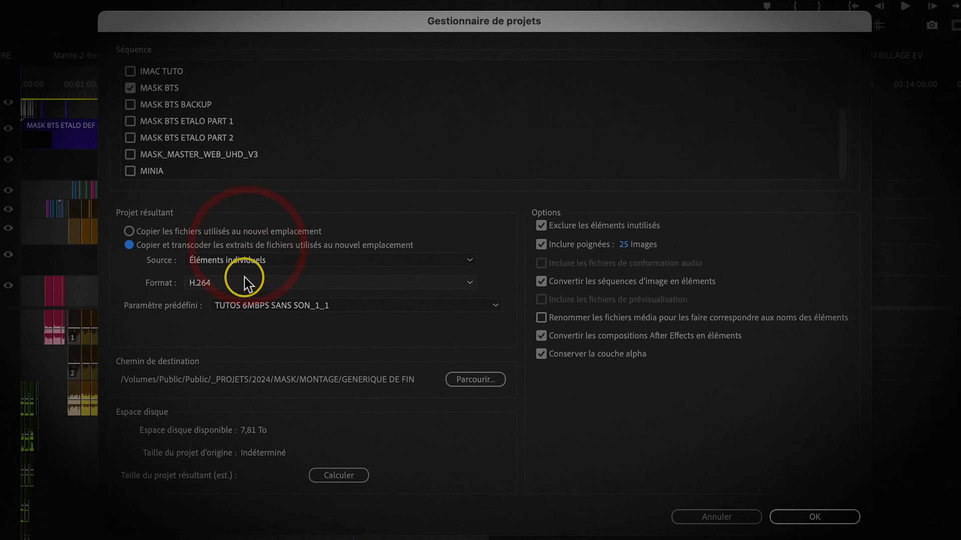
click(246, 283)
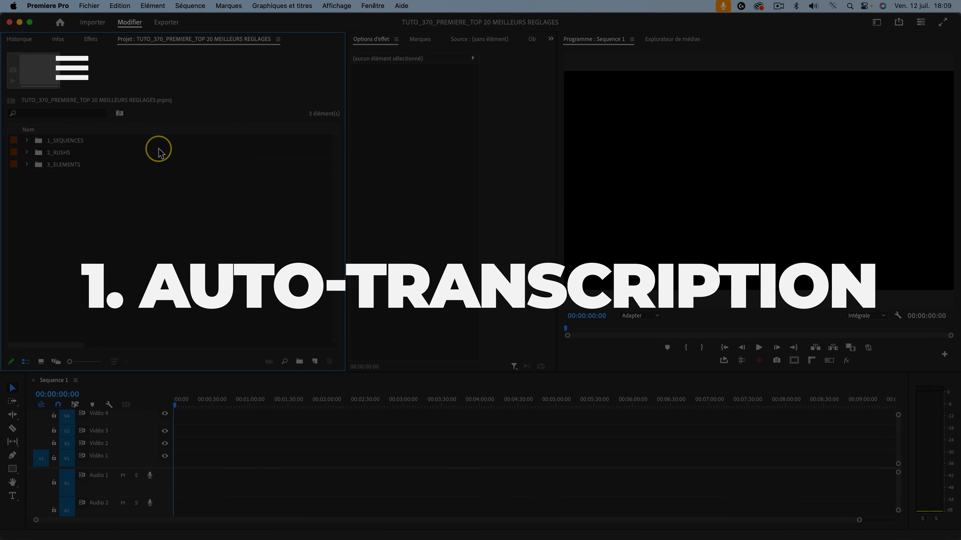
Enable automatic clip transcription in the Transcription preferences, limited to clips used in the sequence.
click(48, 5)
click(167, 36)
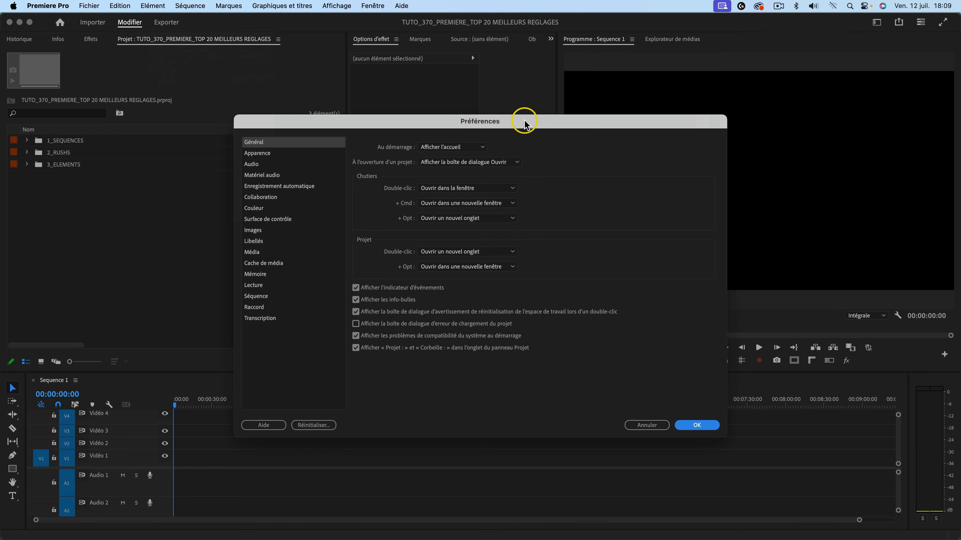
click(157, 360)
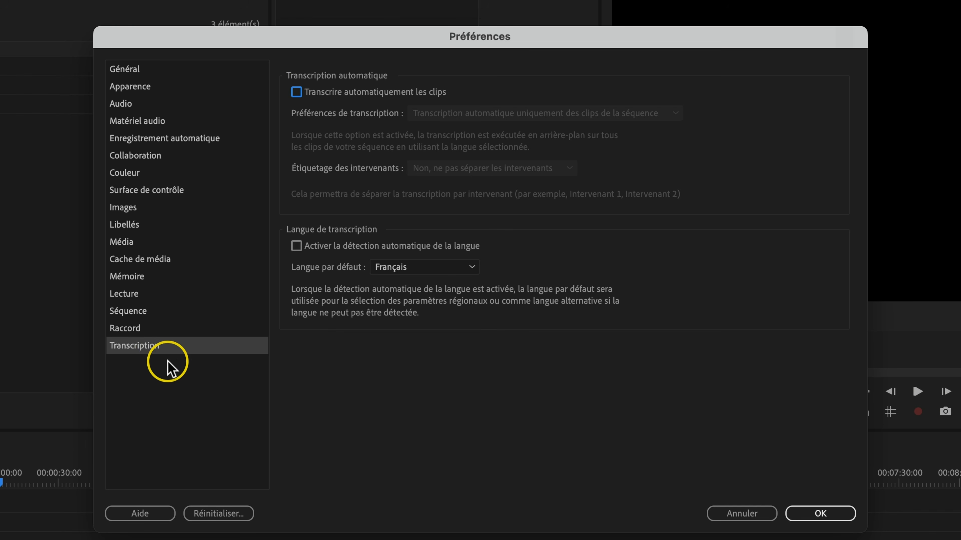
click(326, 95)
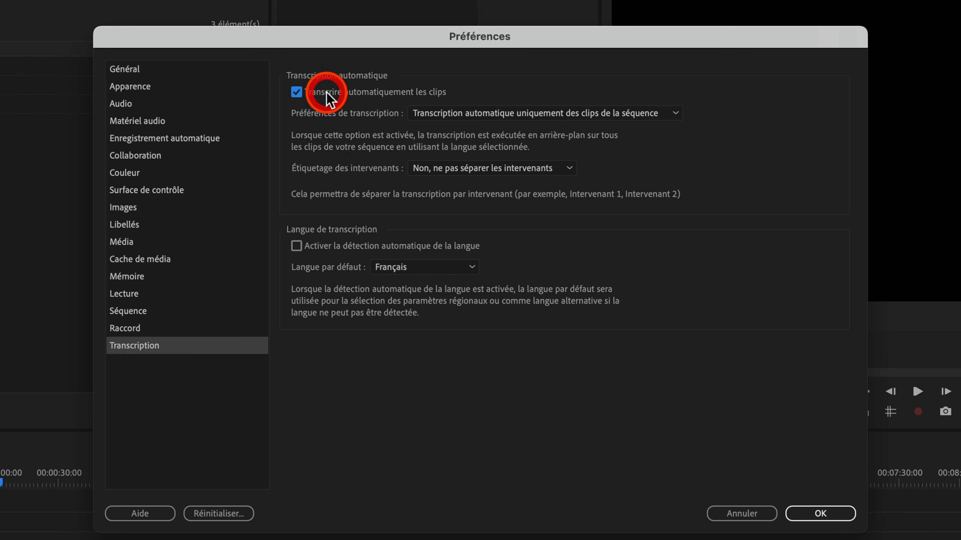
click(587, 114)
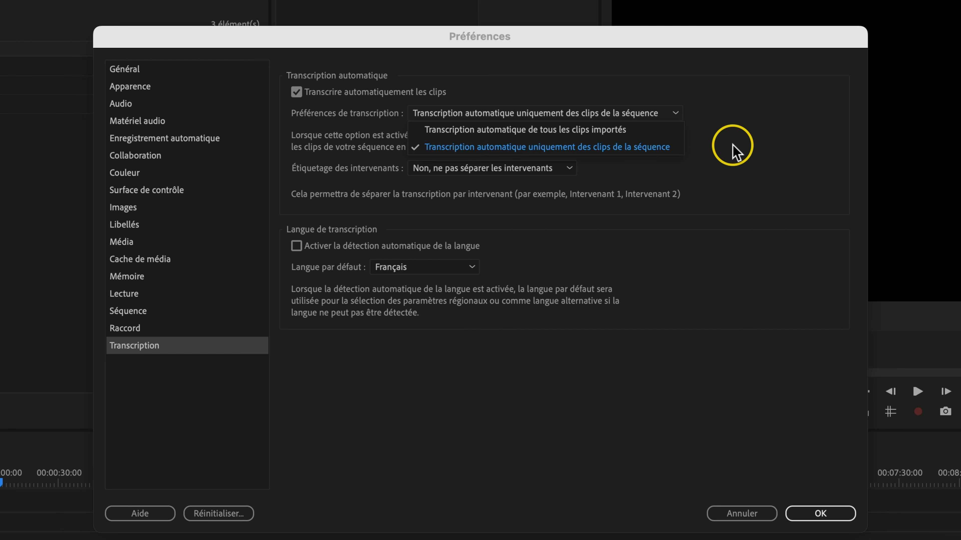
click(731, 153)
Turn on automatic language detection with Français as the default language and save the preferences.
click(318, 250)
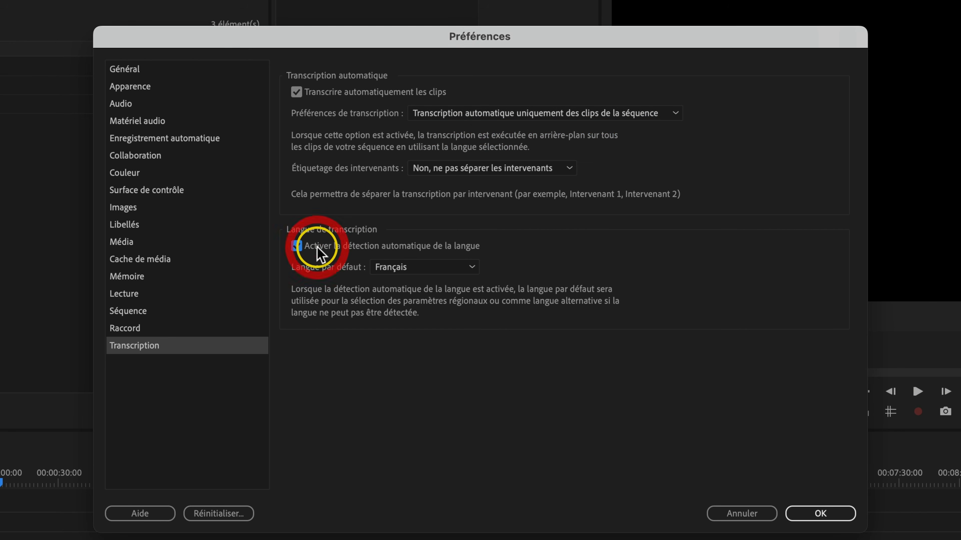
click(434, 270)
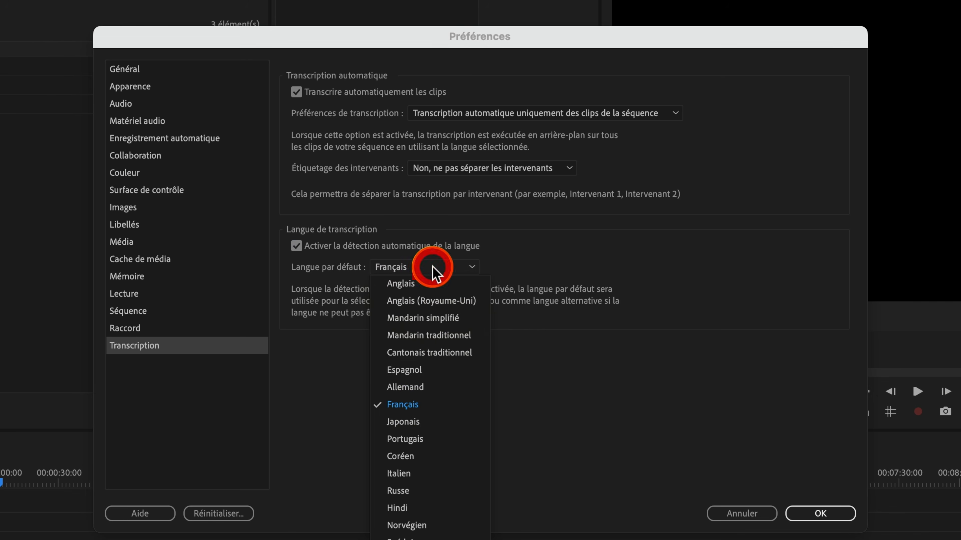
click(632, 392)
click(820, 513)
Place TUTO_364_PREMIERE_IA_PREMIERE_2025.mp4 at the start of Sequence 1 and show its transcription.
click(209, 260)
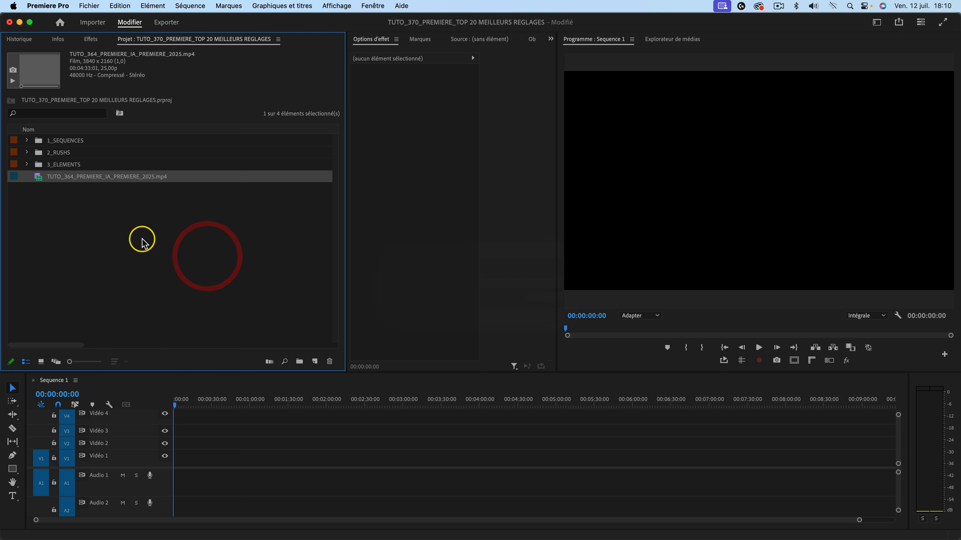
drag(39, 181, 155, 456)
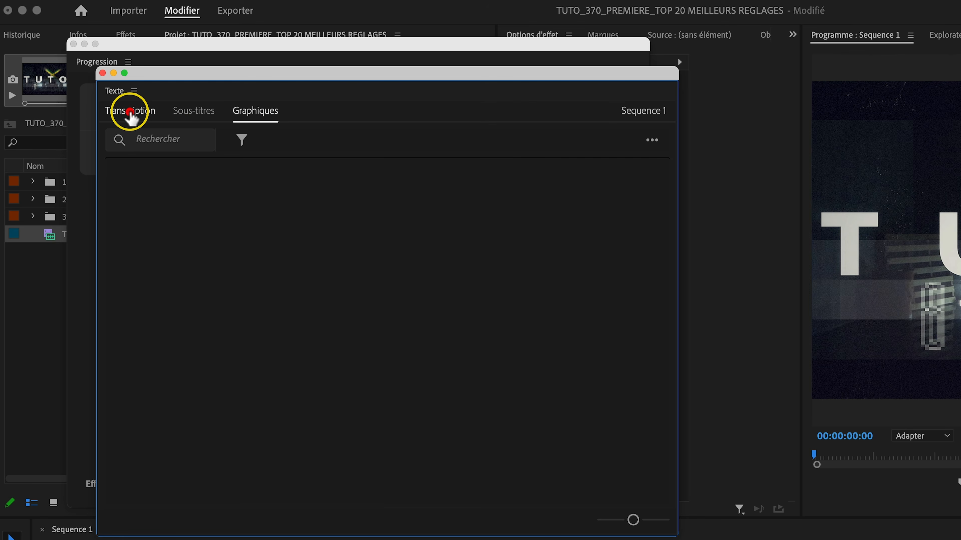
click(129, 112)
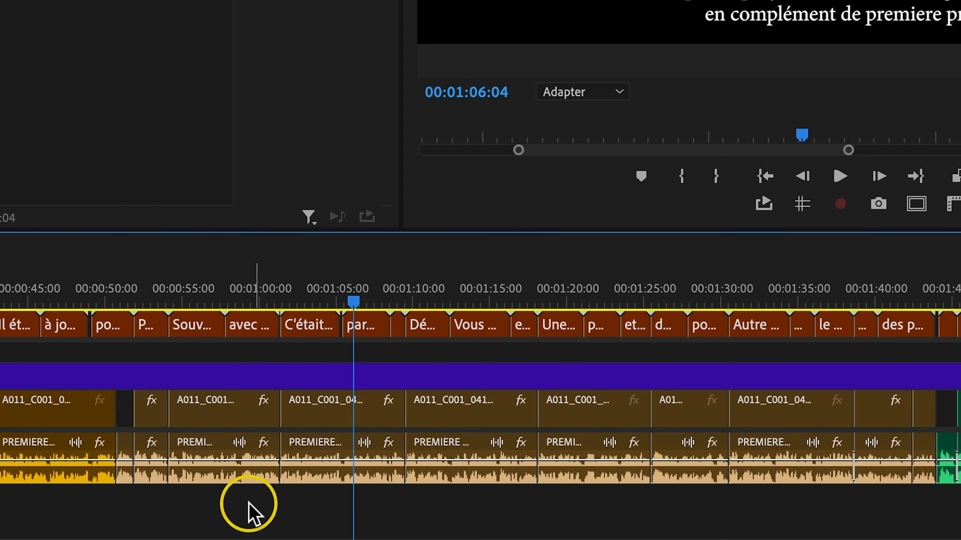
Apply the default transition to the run of voice clips on the first audio track and inspect one of the cuts up close.
drag(237, 497, 911, 450)
key(shift+super+d)
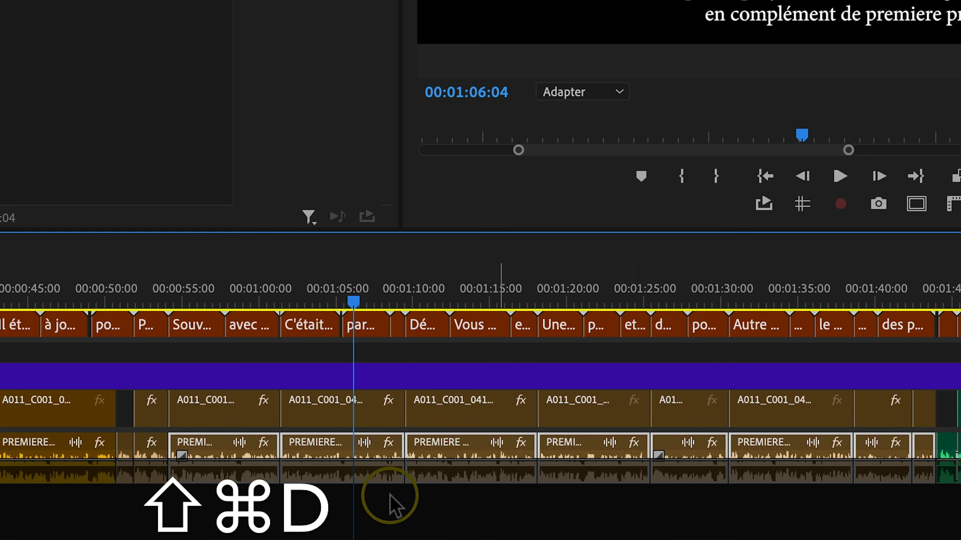
click(257, 397)
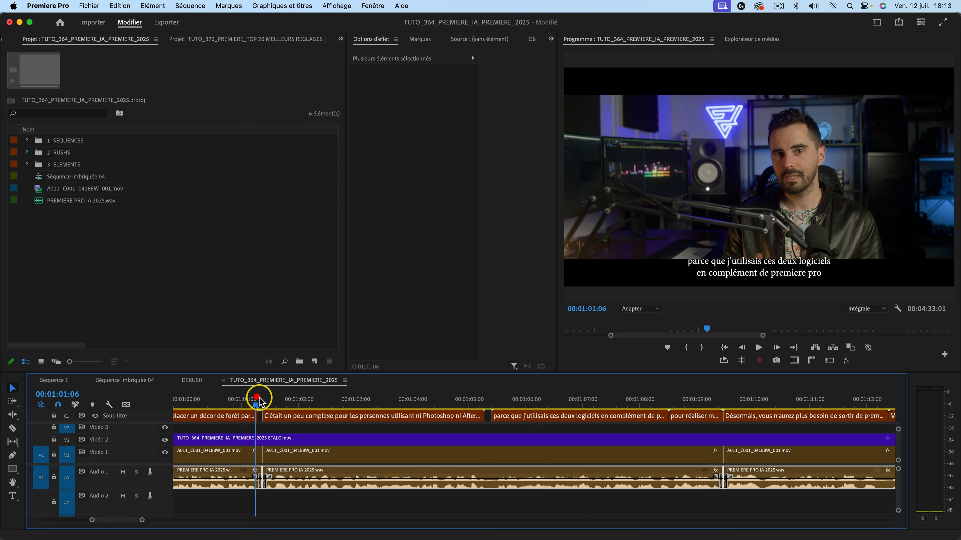
key(equal)
key(equal)
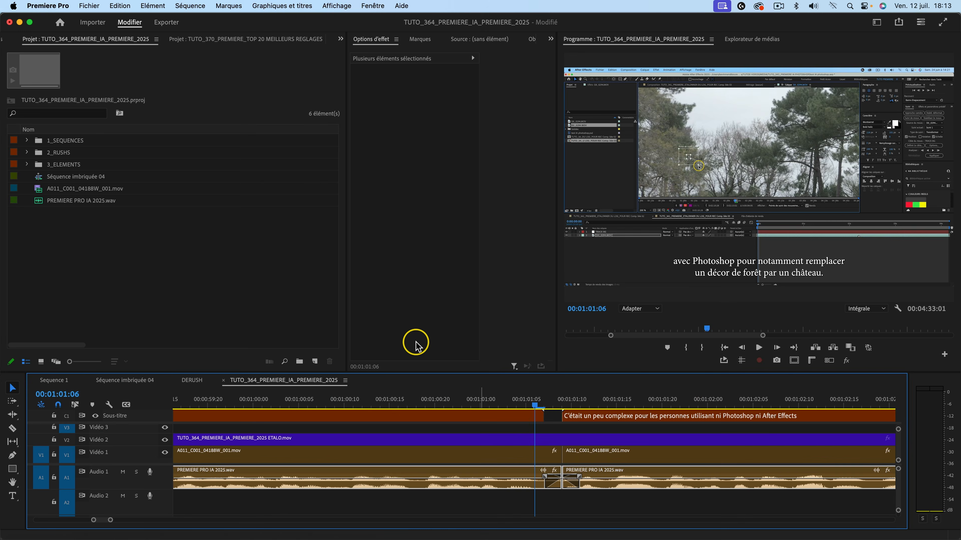
Open the Séquence category of the preferences.
key(super+comma)
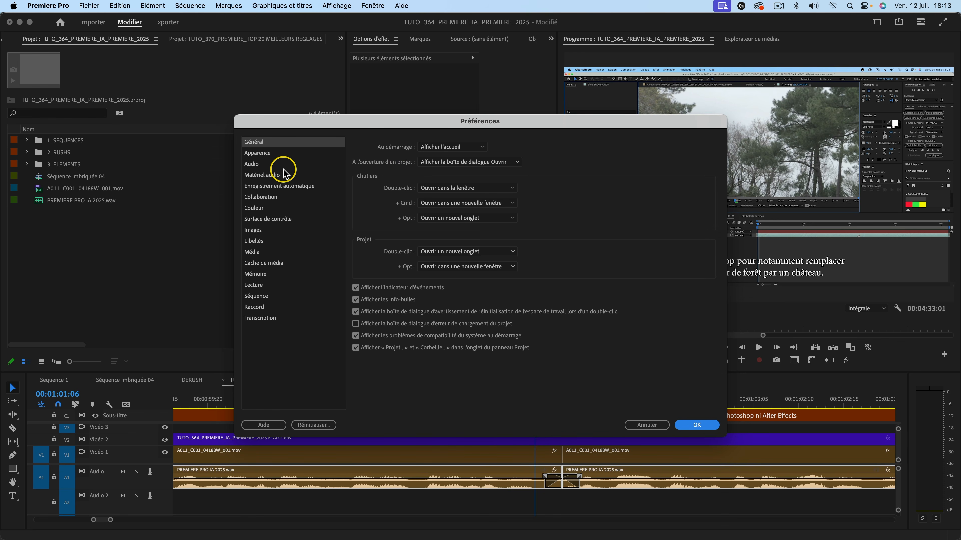
click(264, 297)
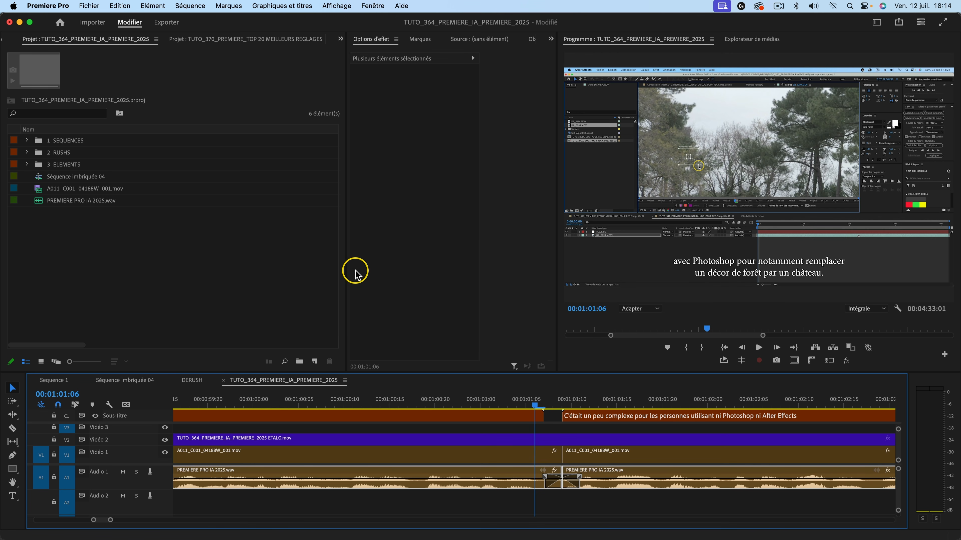
Set the RAM reserved for other applications to 6 GB in the Mémoire preferences.
key(super+comma)
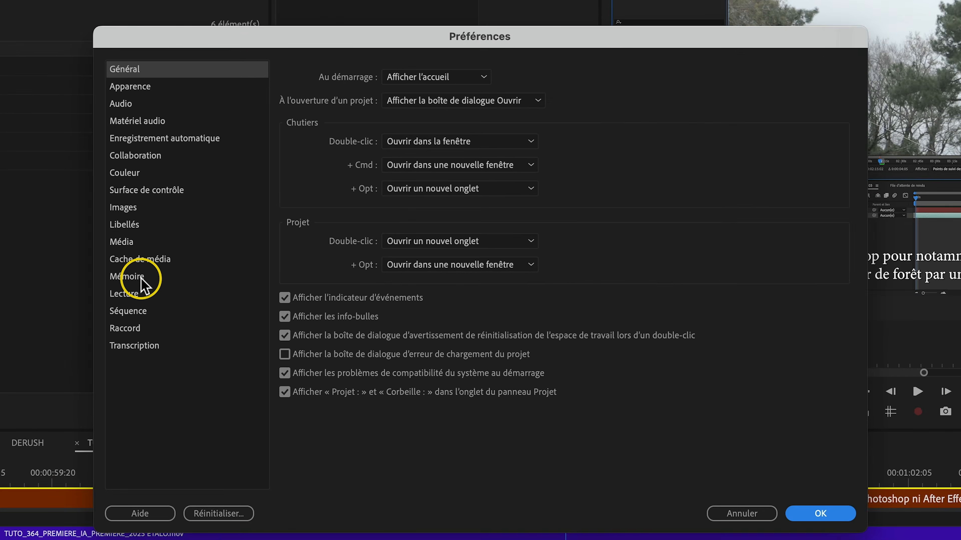
click(141, 278)
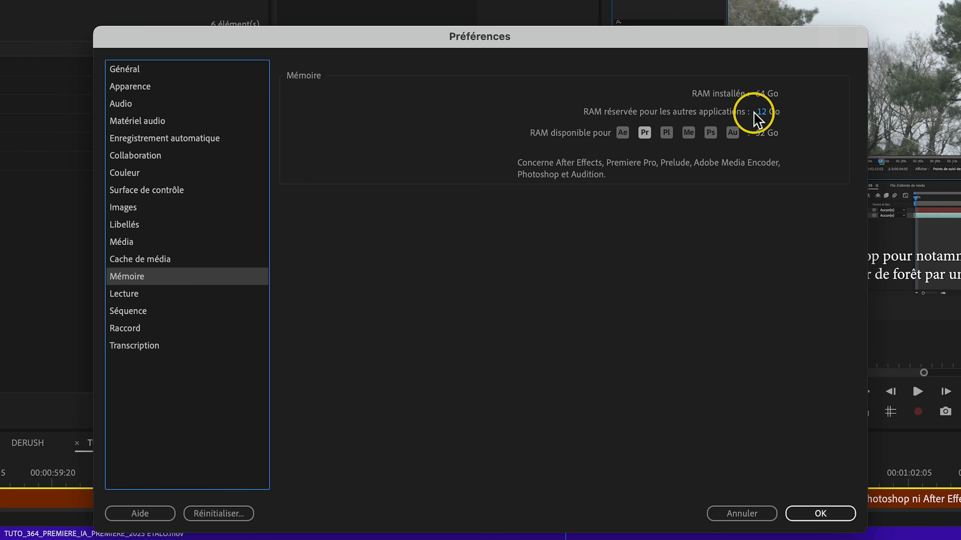
click(666, 132)
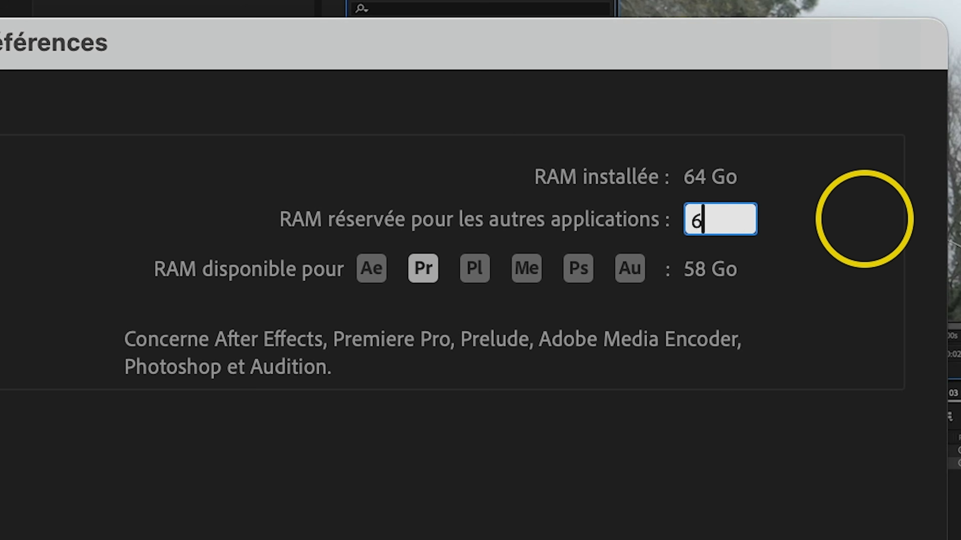
click(834, 296)
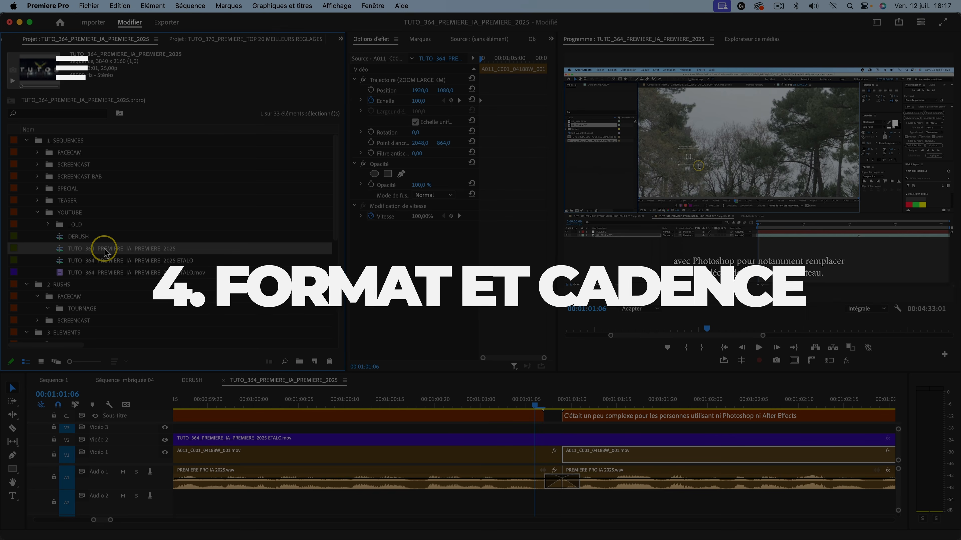
Open the sequence settings of TUTO_364_PREMIERE_IA_PREMIERE_2025 and keep the time base at 25,00 frames per second after reviewing the available rates.
right_click(102, 251)
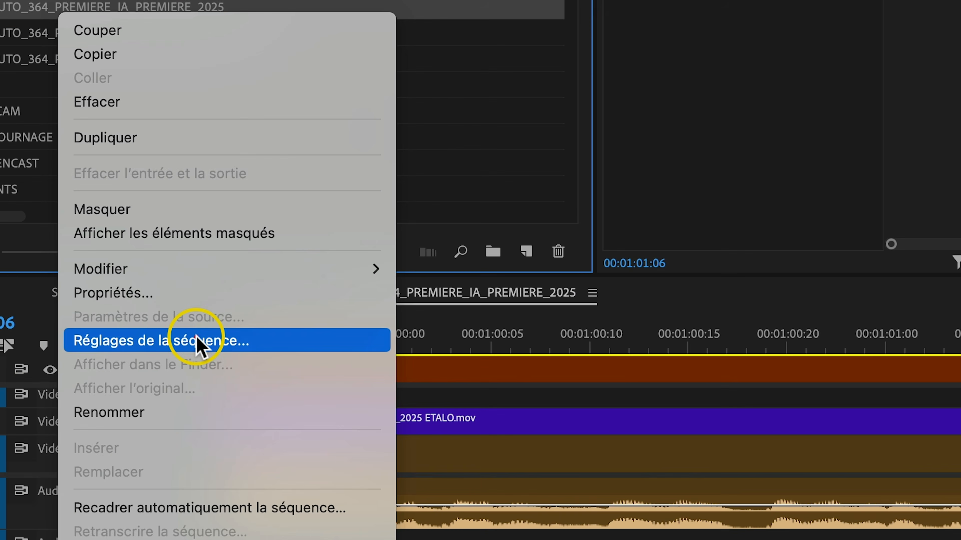
click(193, 359)
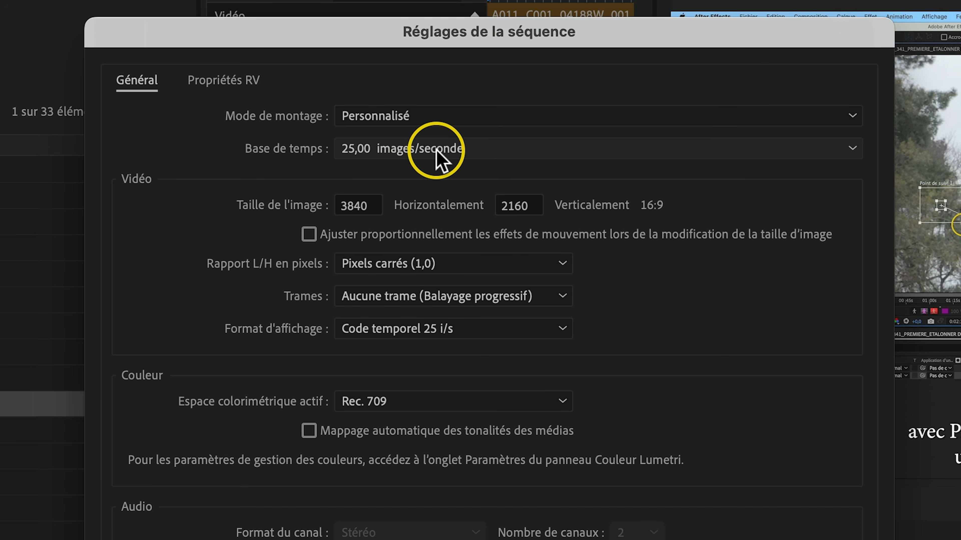
click(503, 149)
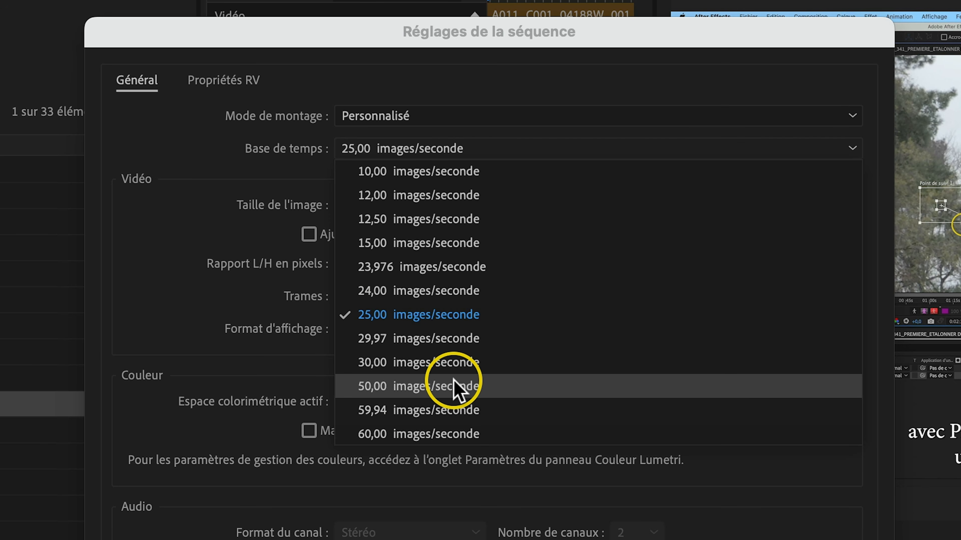
click(217, 179)
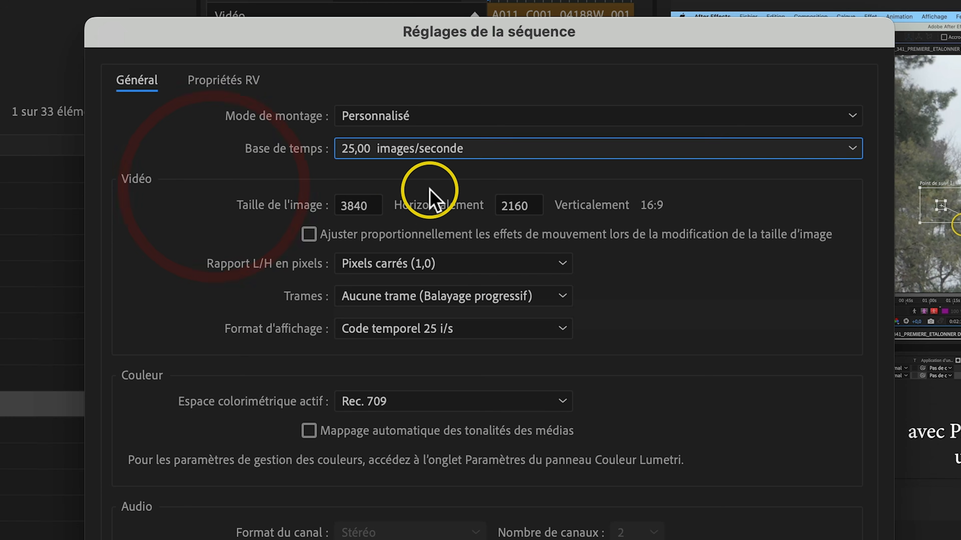
Set the sequence frame size to 1920 horizontally by 1080 vertically.
click(365, 206)
text(192)
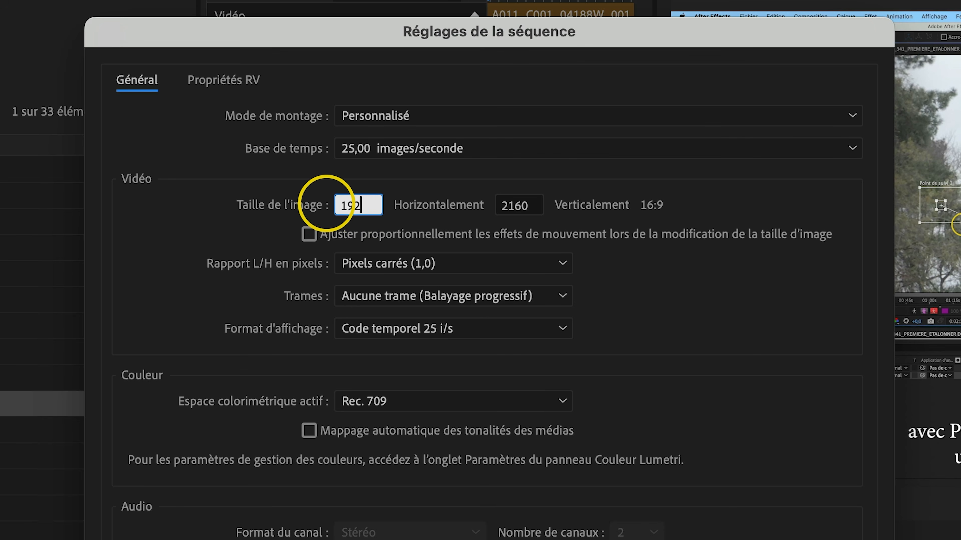
text(0)
click(521, 202)
click(439, 206)
text(1080)
click(748, 193)
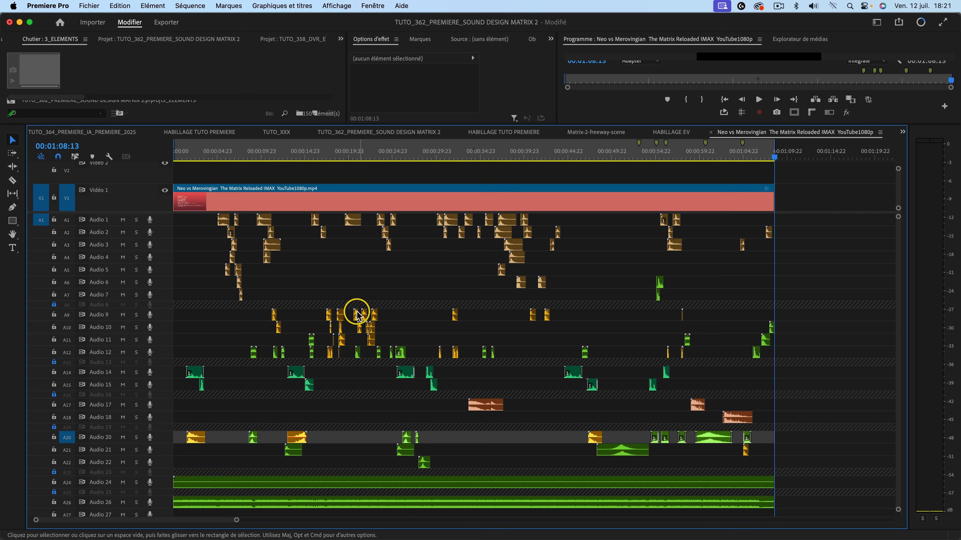
Rename the Audio 1 track as "Bruitages 1".
right_click(99, 223)
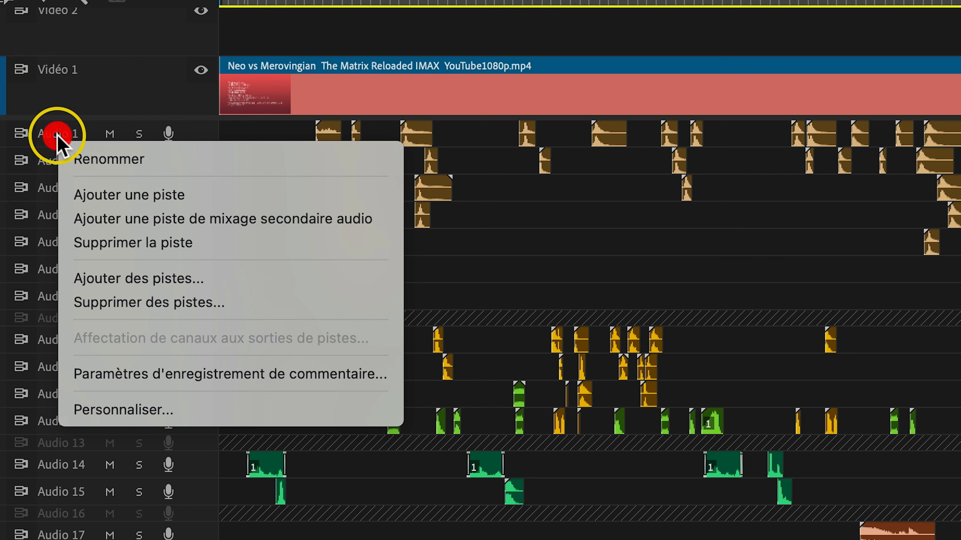
click(116, 230)
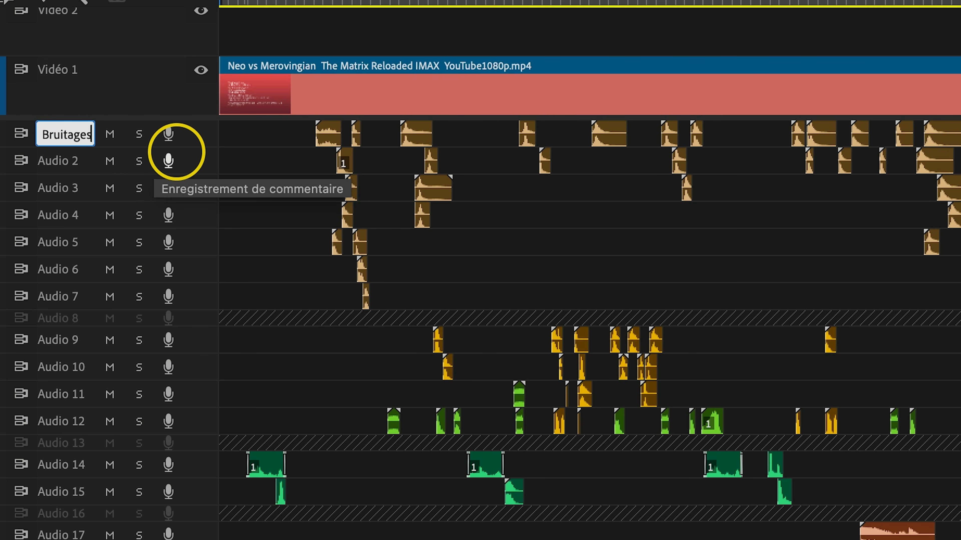
key(Return)
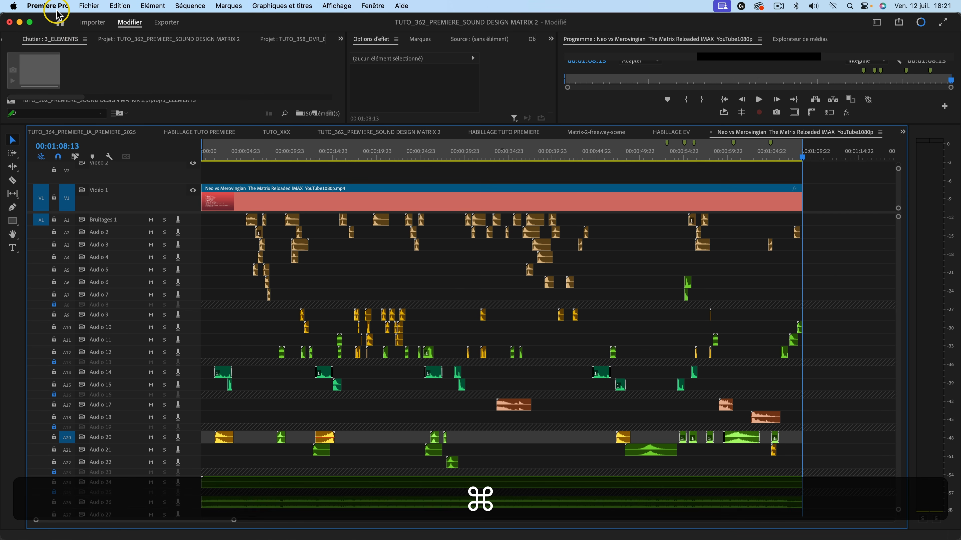
Delete the unused media cache files from the Cache de média preferences.
key(super+comma)
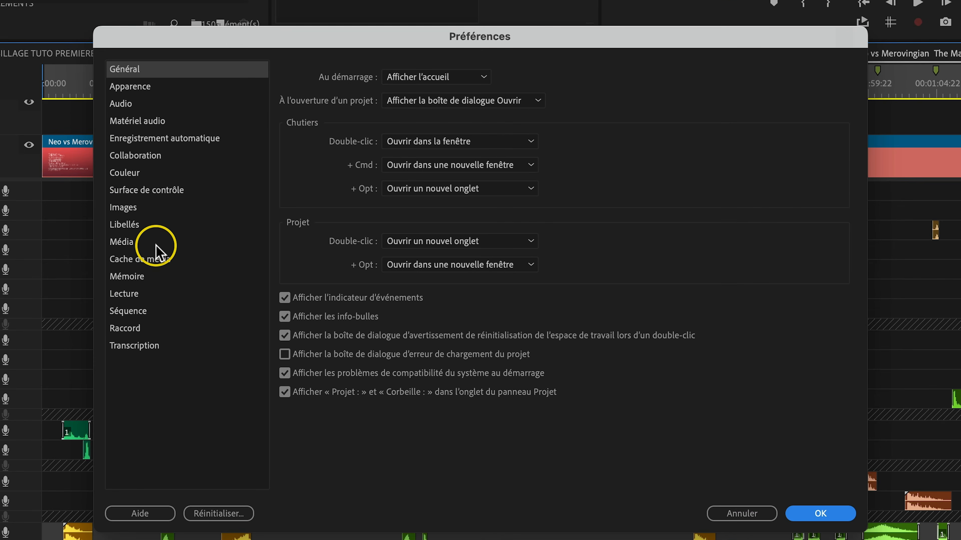
click(274, 263)
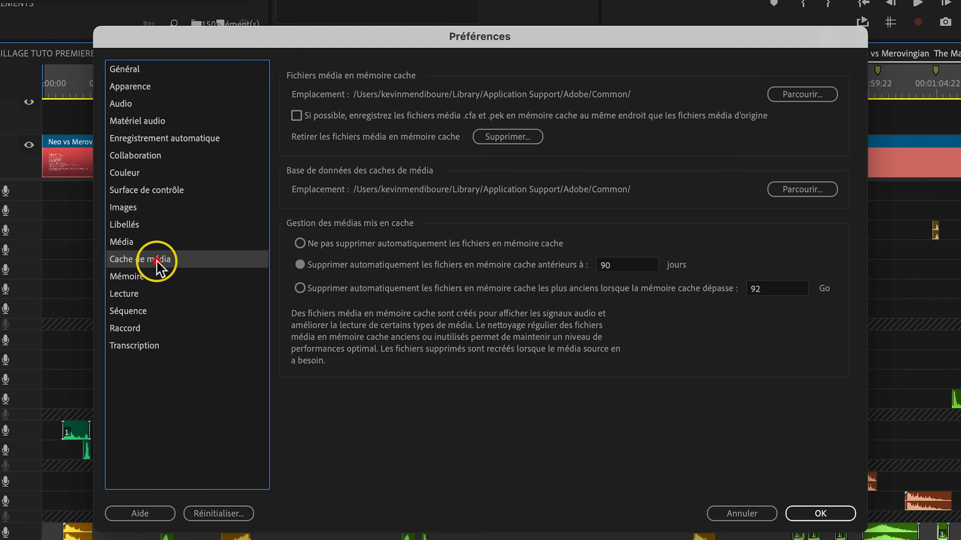
click(515, 136)
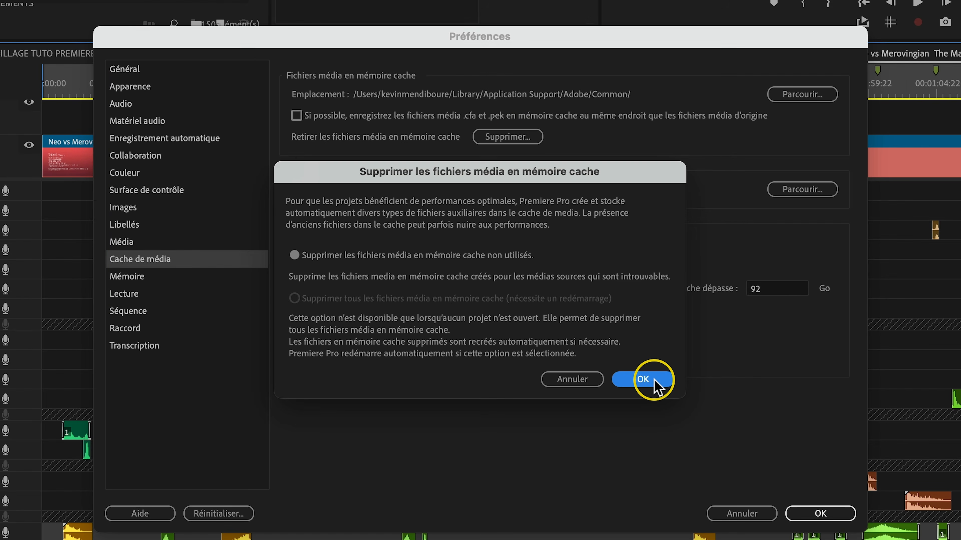
click(653, 380)
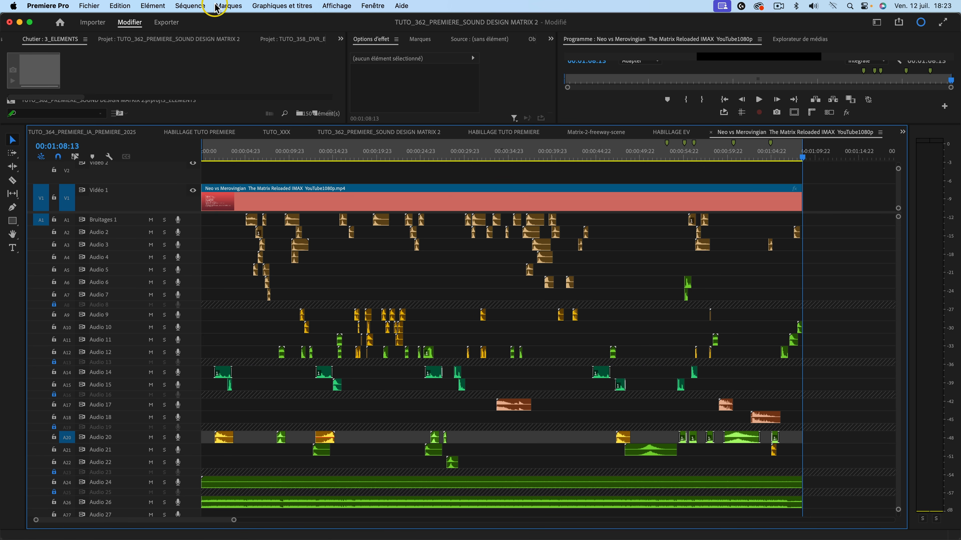
Open the project's scratch disk settings and browse for the video previews location.
click(90, 6)
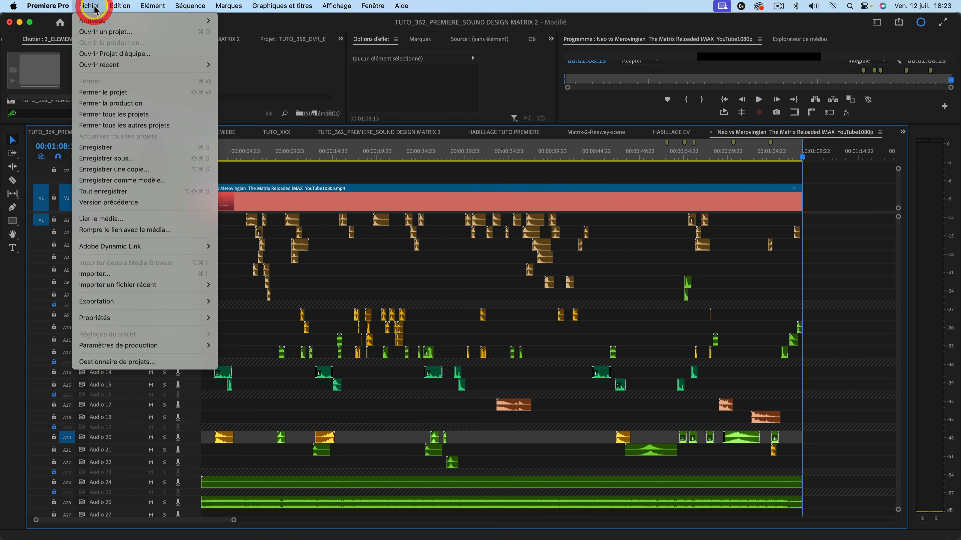
mouse_move(157, 329)
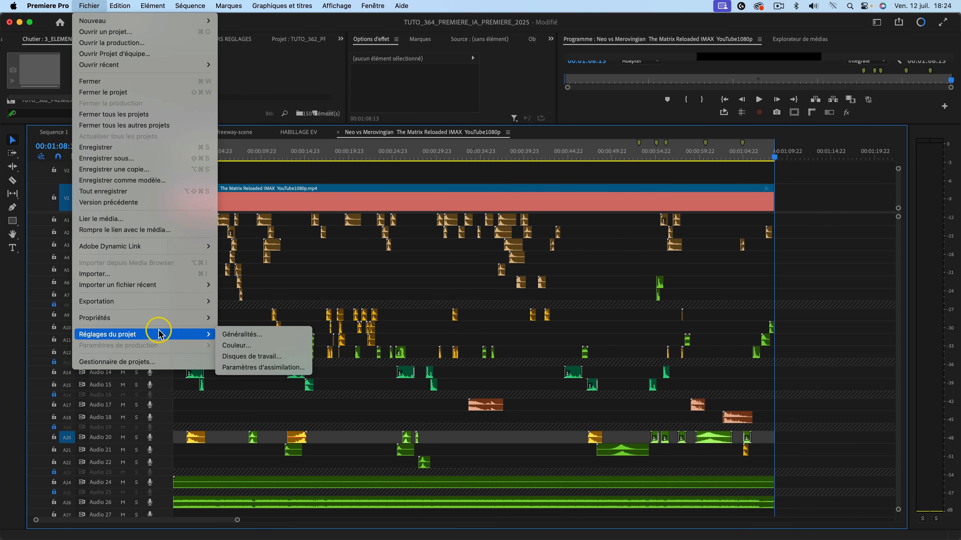
click(263, 357)
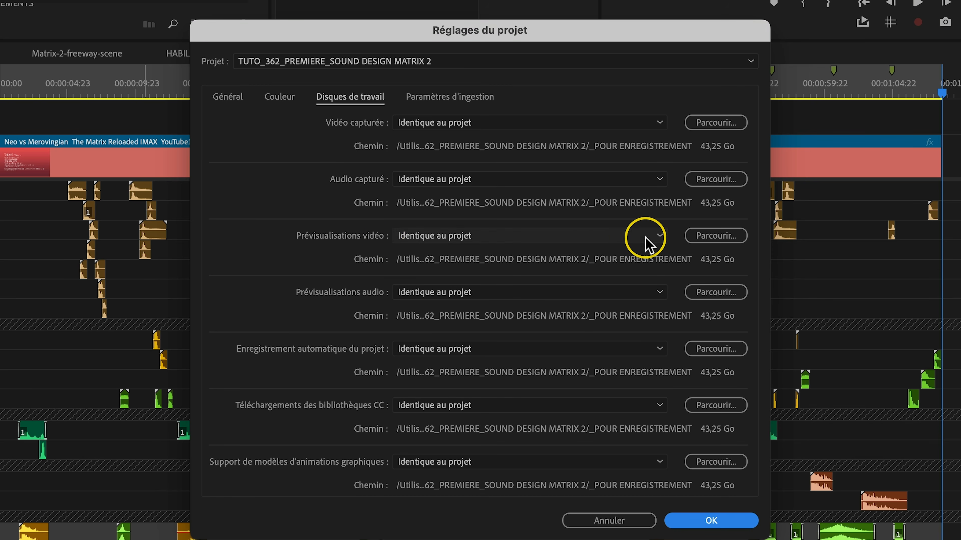
click(713, 237)
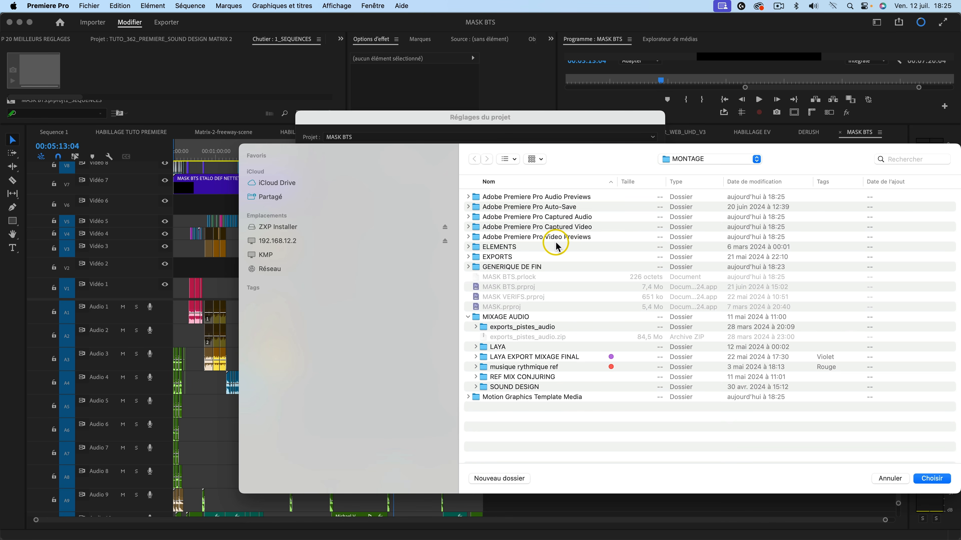
Expand the Adobe Premiere Pro Video Previews folder and bring up the options of its MASK BTS.PRV subfolder.
click(544, 239)
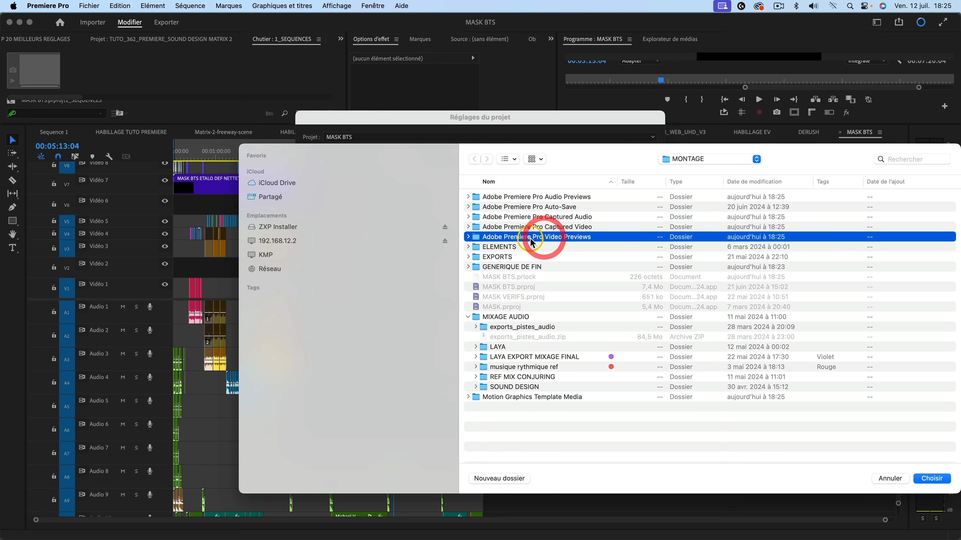
click(468, 237)
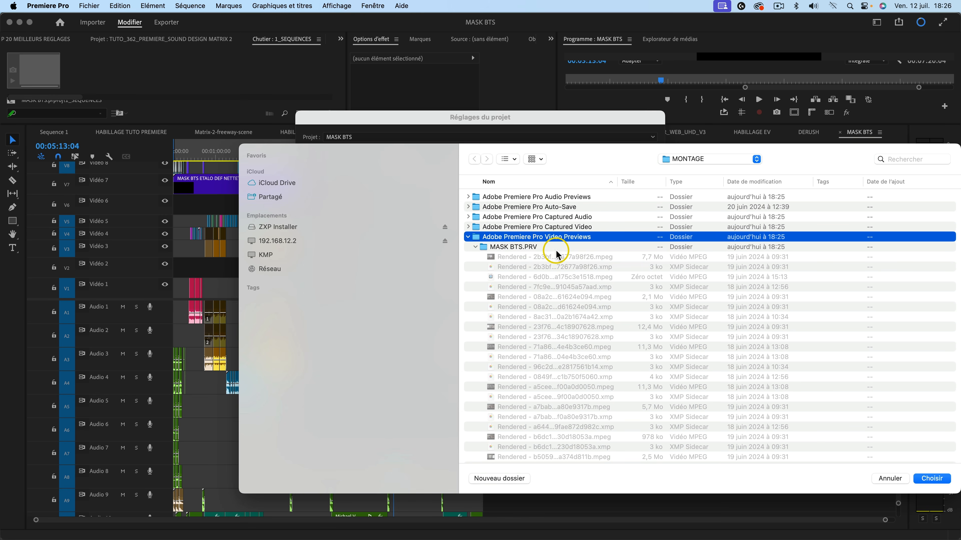
click(524, 250)
right_click(516, 248)
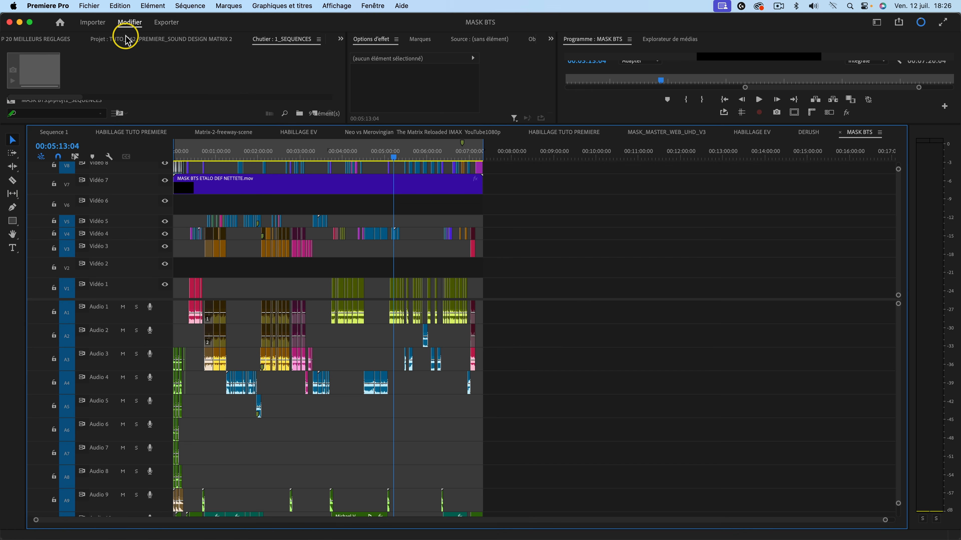
Set the Project Manager to copy and transcode the files used to a new location in QuickTime format, and check the presets.
click(94, 11)
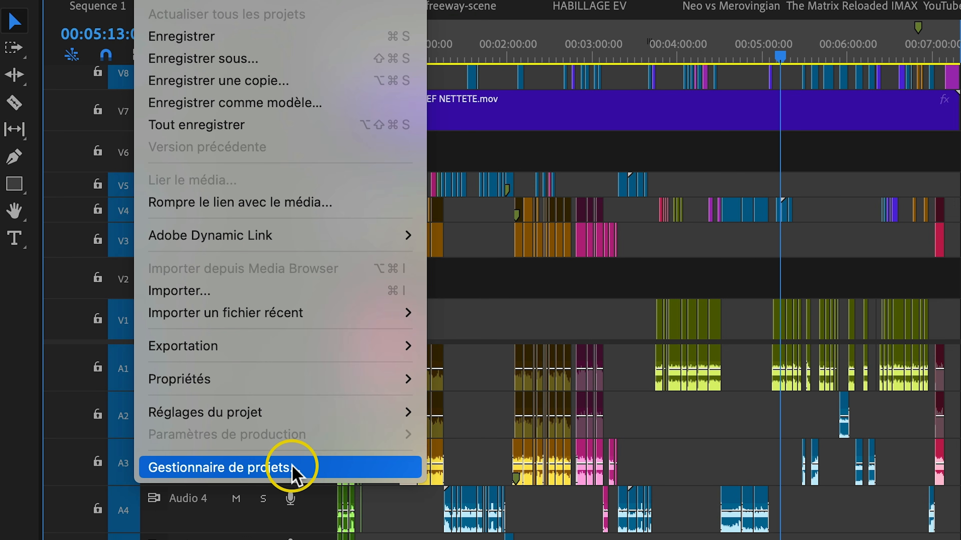
click(305, 471)
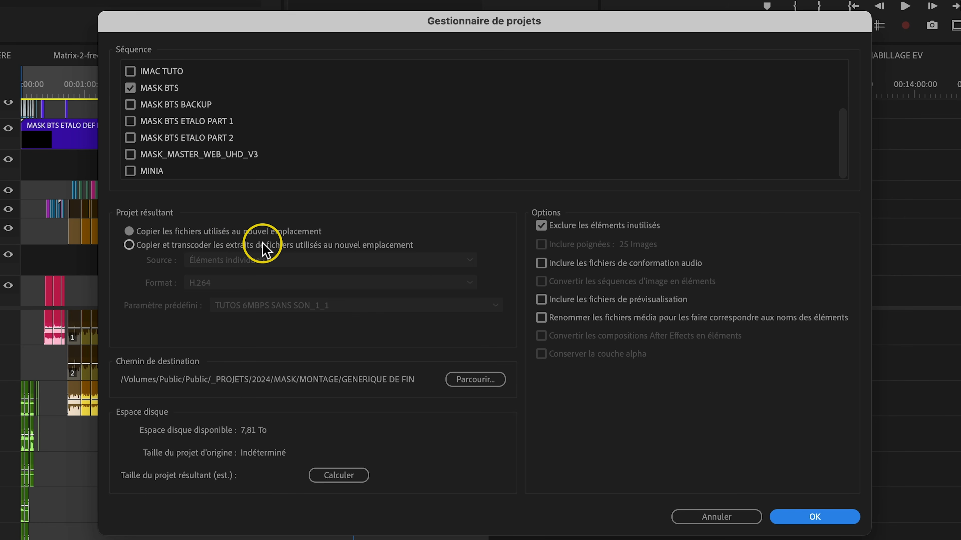
click(247, 251)
click(246, 281)
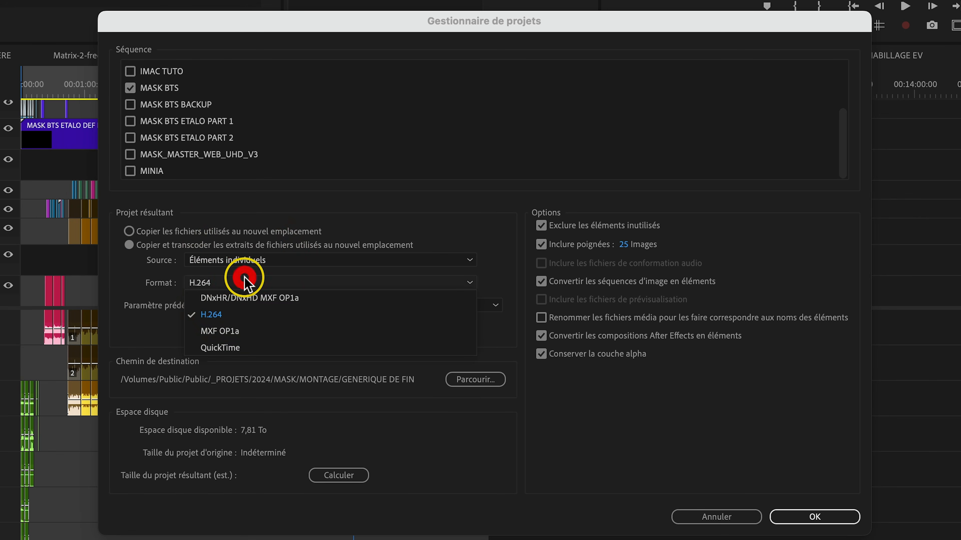
click(246, 347)
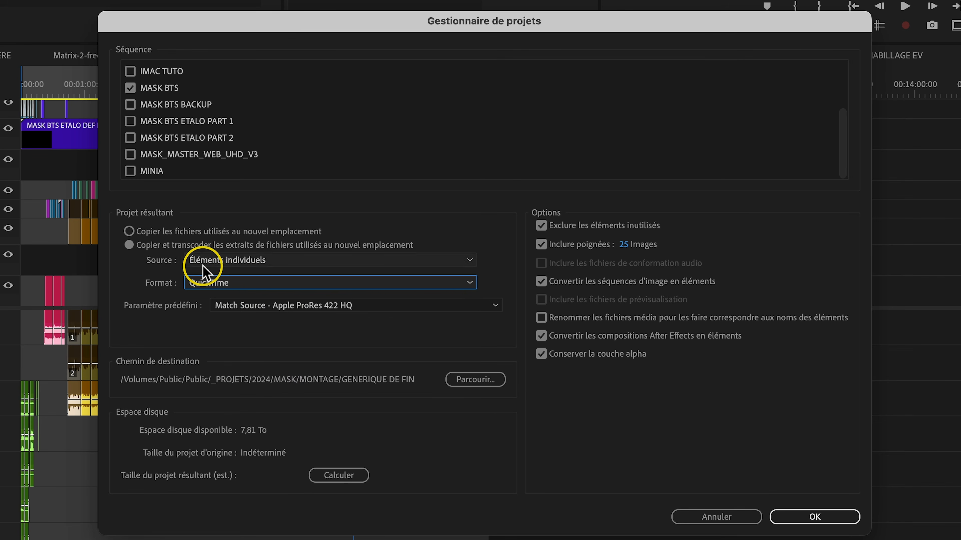
click(251, 302)
click(177, 317)
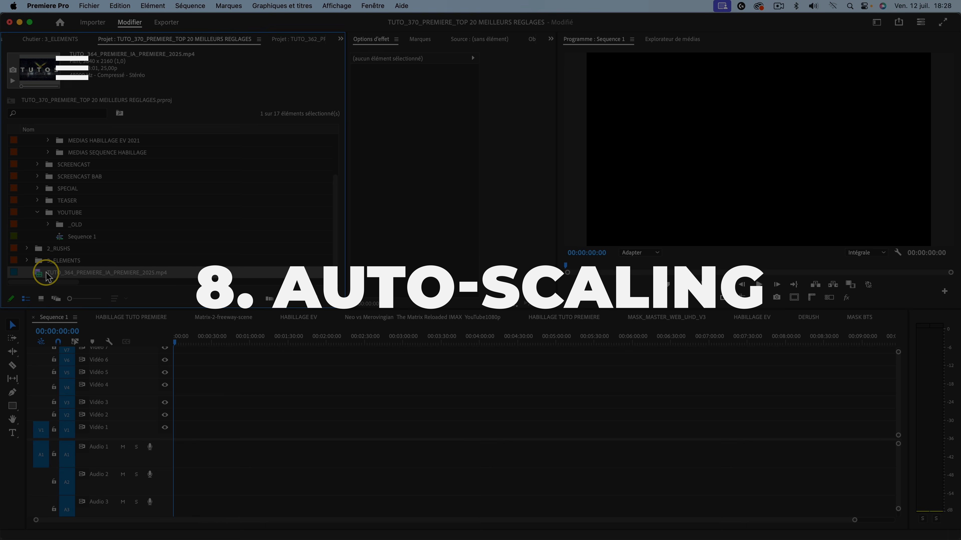
Add TUTO_364_PREMIERE_IA_PREMIERE_2025.mp4 at the start of Sequence 1 and preview its framing at several points.
drag(46, 276, 171, 430)
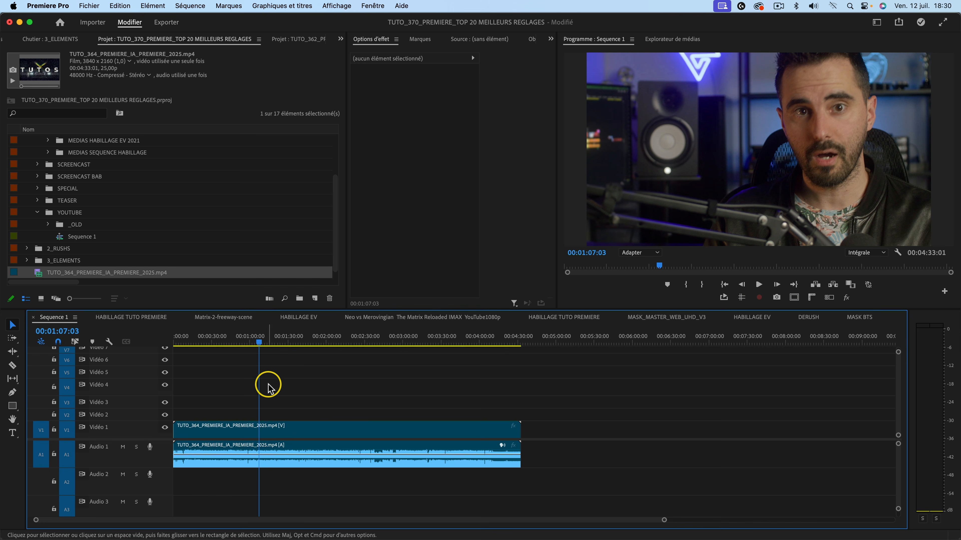
click(295, 342)
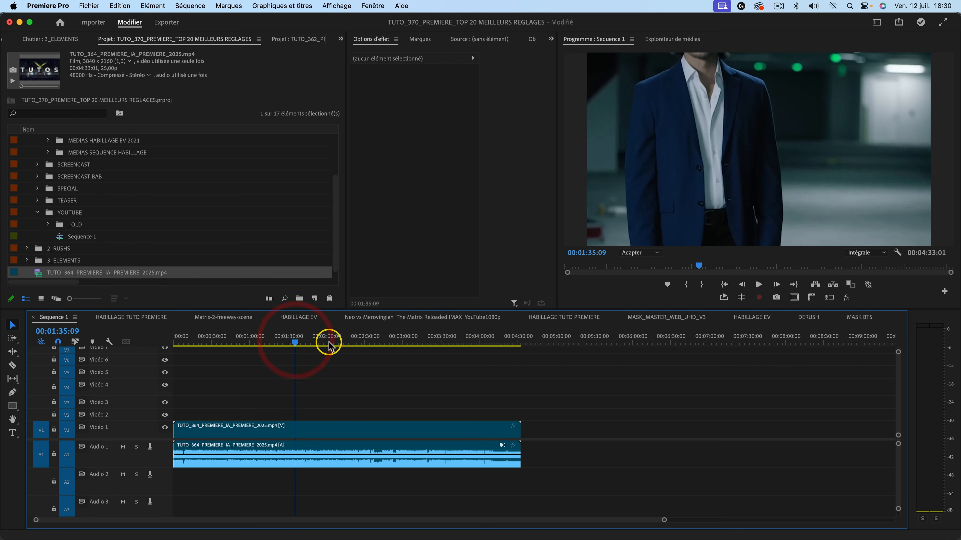
click(279, 343)
click(209, 342)
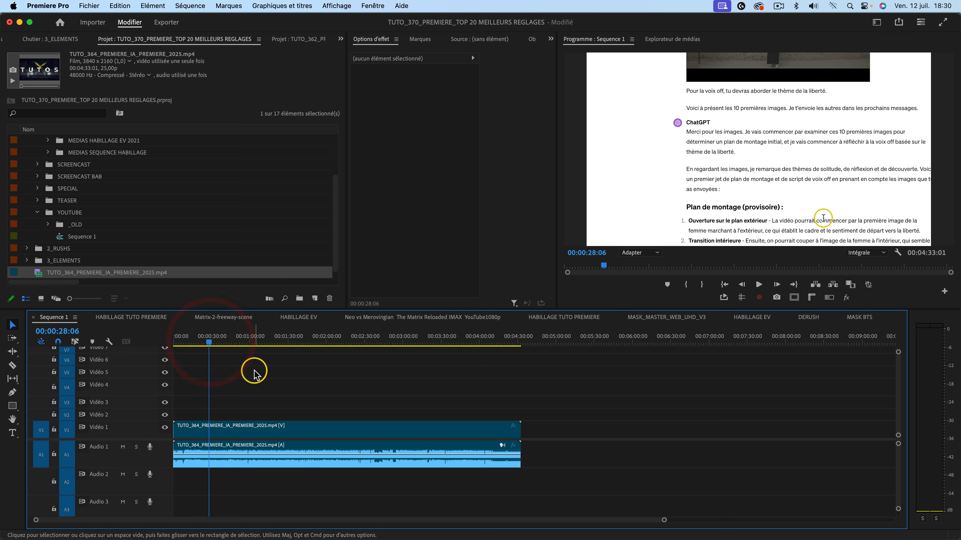
Set the default media scaling in the Média preferences to "Définir sur la taille de l'image".
key(super+comma)
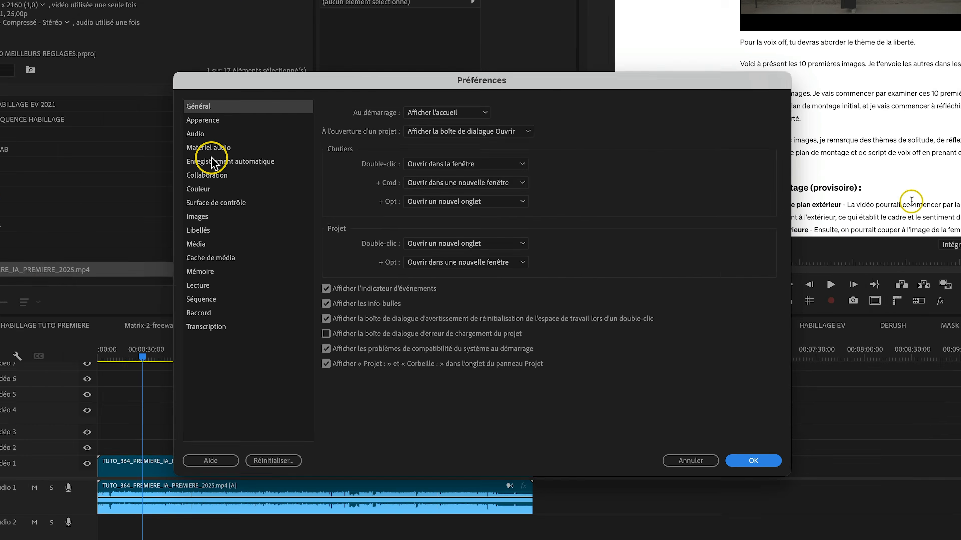
click(138, 231)
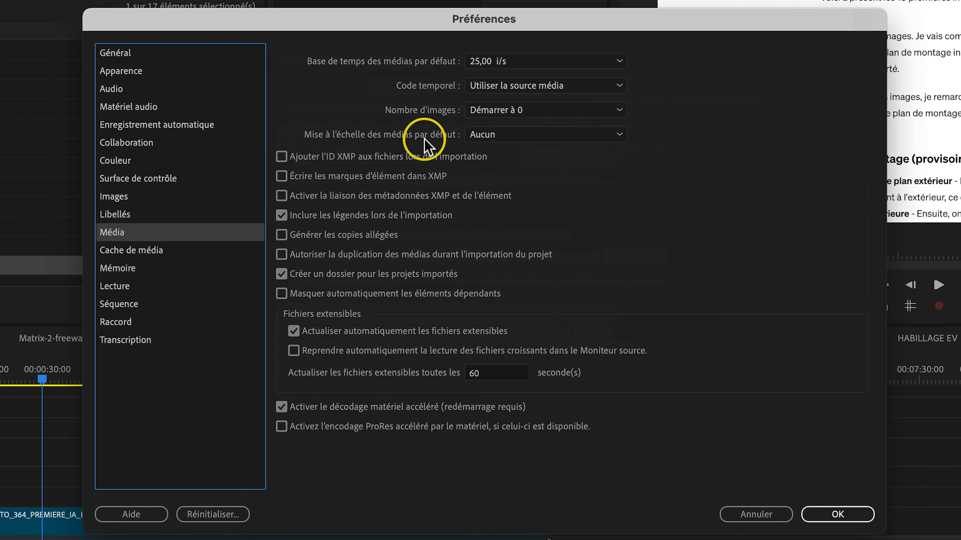
click(490, 138)
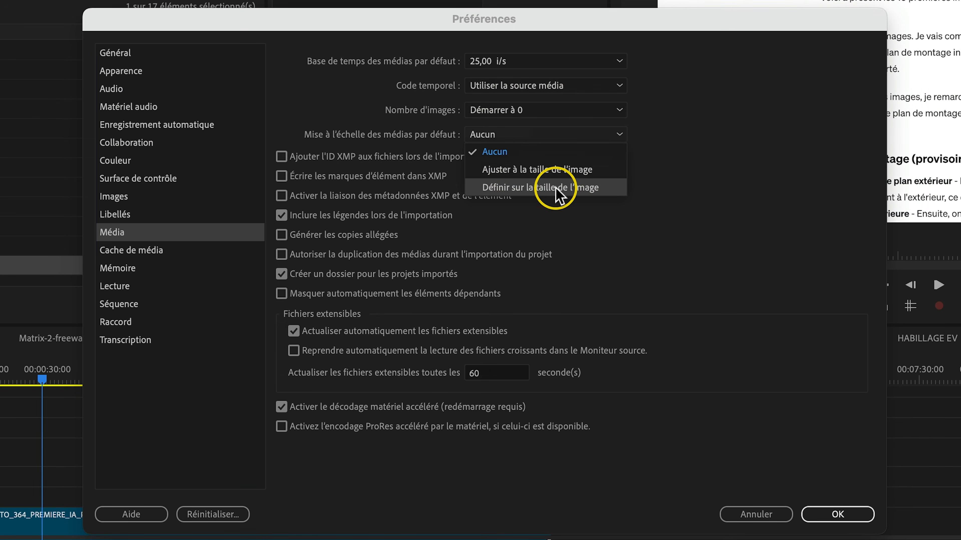
click(621, 192)
click(697, 425)
Replace the clip in Sequence 1 with a fresh copy of TUTO_364_PREMIERE_IA_PREMIERE_2025.mp4 and test resetting its scale, undoing the reset.
click(268, 476)
key(BackSpace)
drag(82, 272, 317, 435)
click(334, 428)
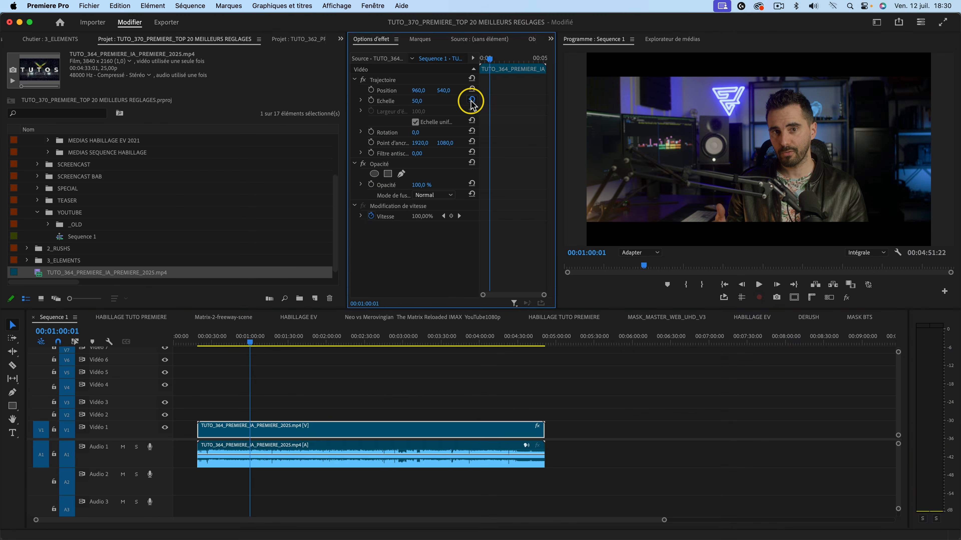
click(463, 204)
key(super+z)
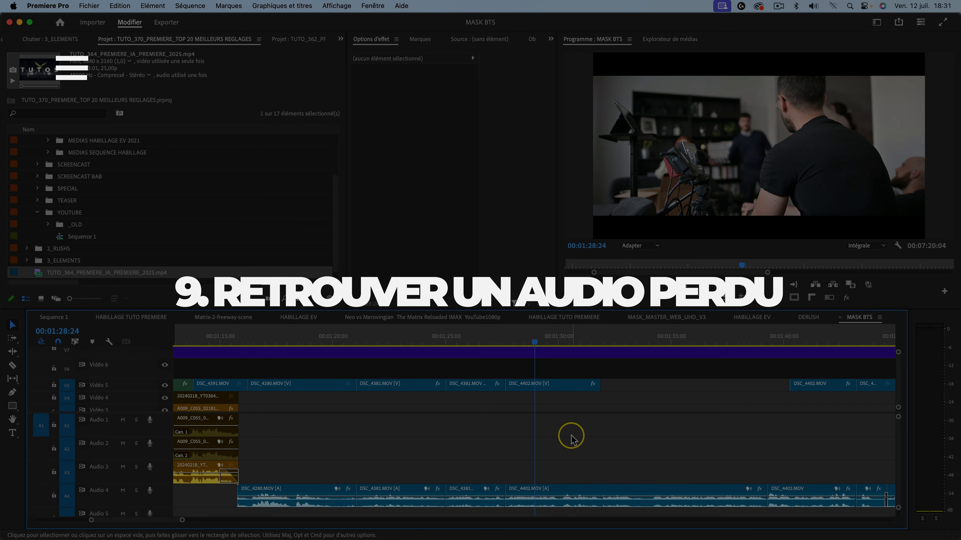
Delete the DSC_4402.MOV audio on Audio 4 and restore it by match-framing the video clip and inserting its source audio.
click(572, 489)
key(BackSpace)
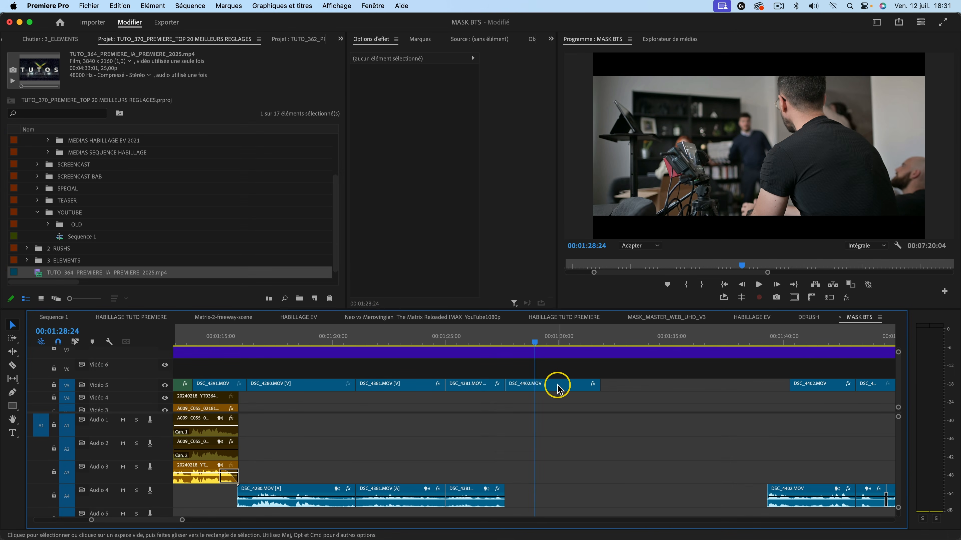
click(558, 387)
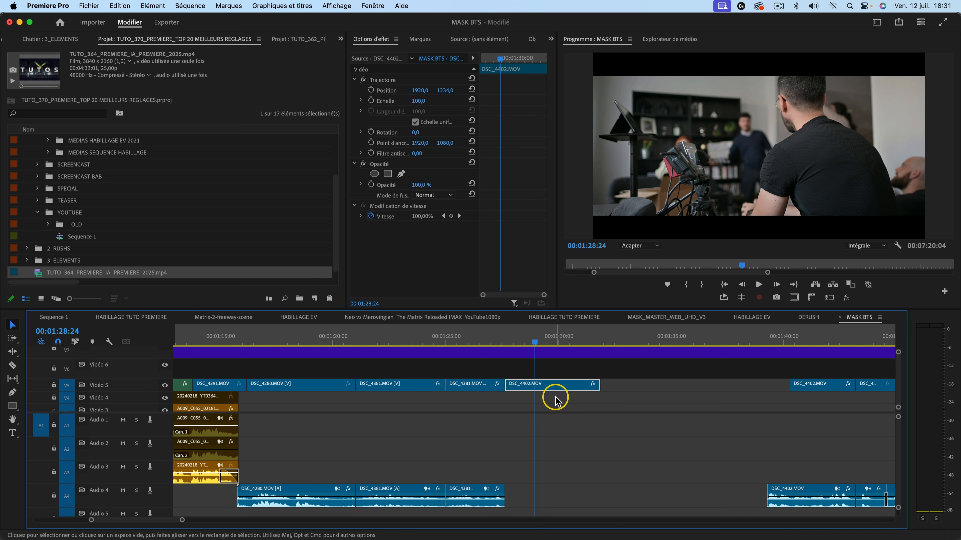
key(f)
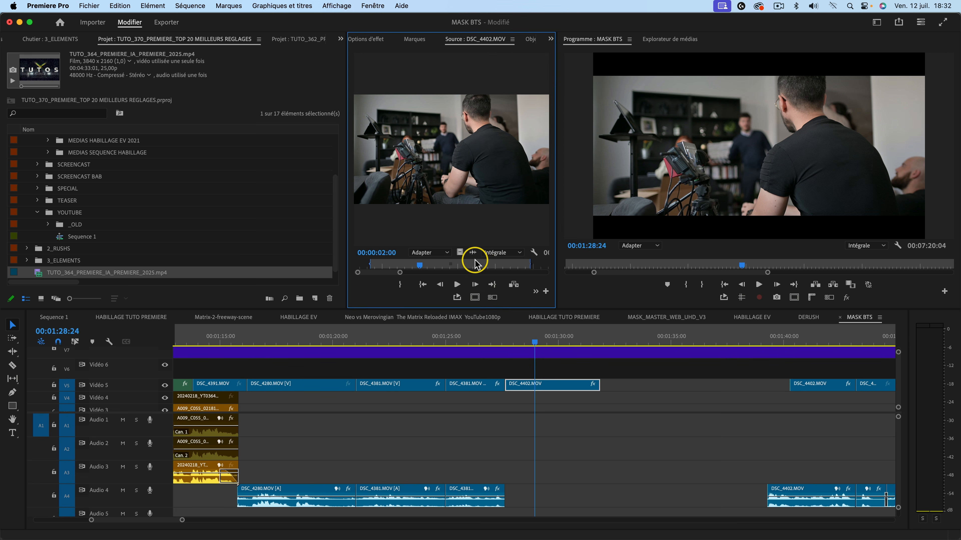
drag(475, 256, 506, 494)
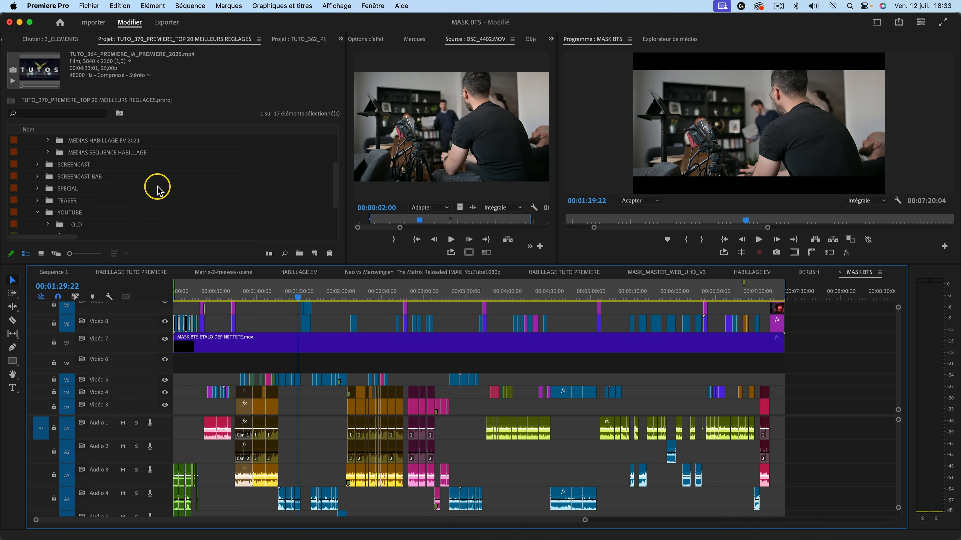
Set the MASK BTS project's ingest action to "Créer des doublures" with image size Un demi and the Proxy QuickTime ProRes preset.
click(82, 7)
mouse_move(168, 333)
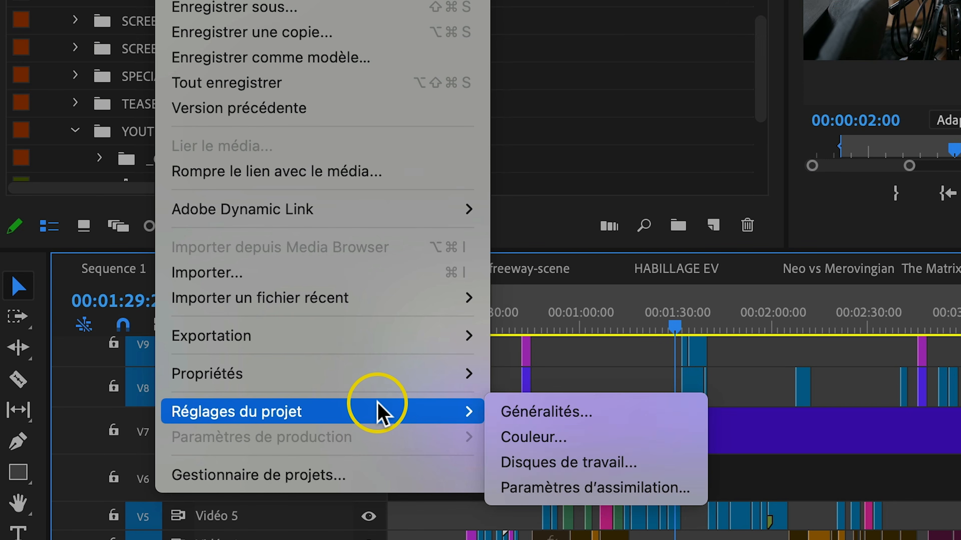
click(579, 488)
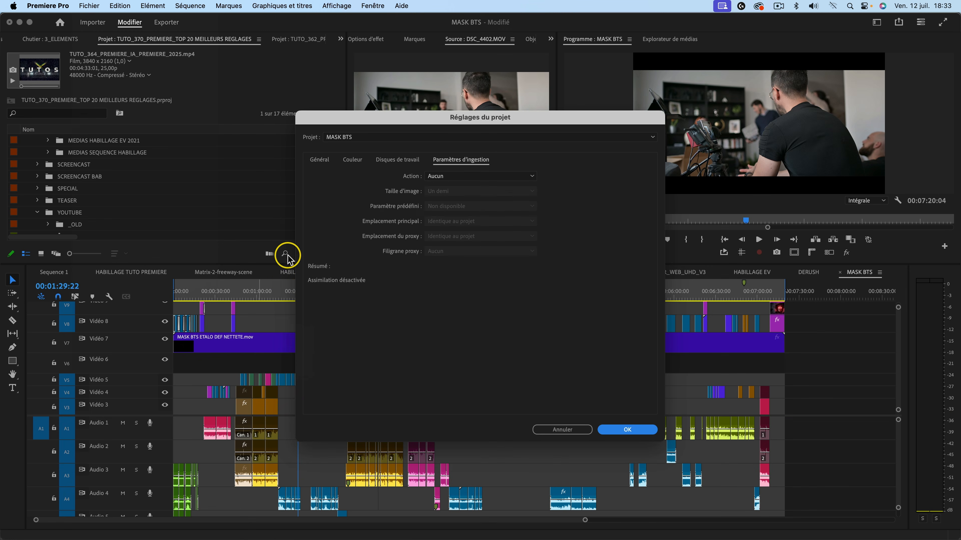
click(449, 177)
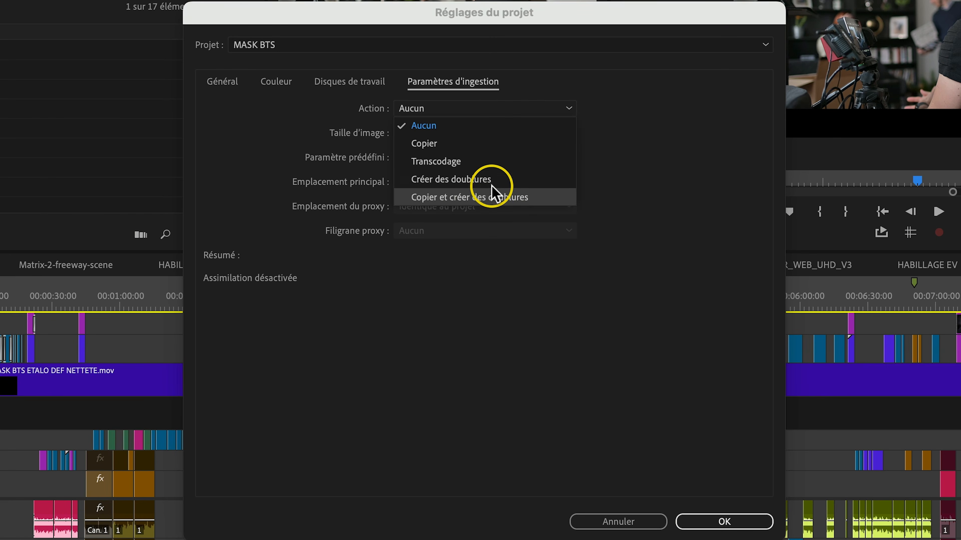
click(498, 186)
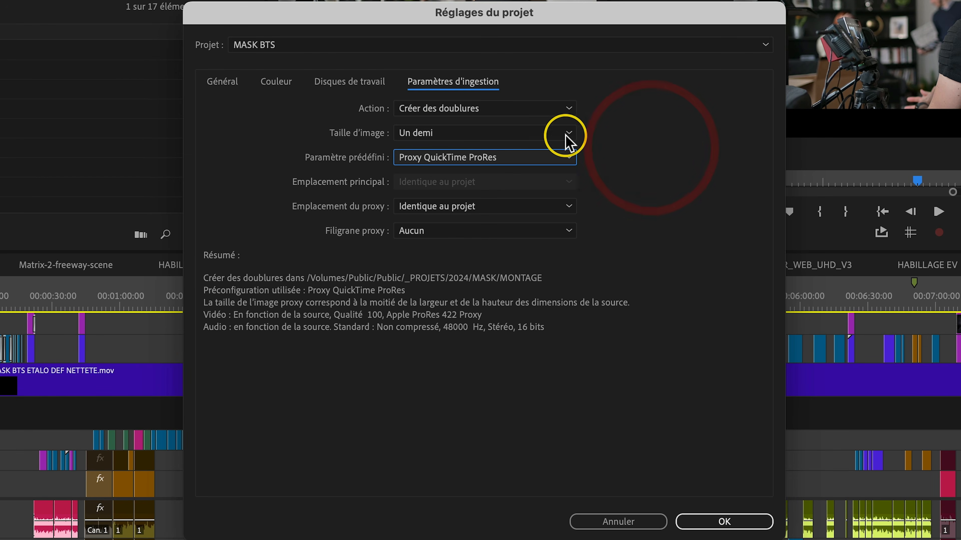
click(657, 153)
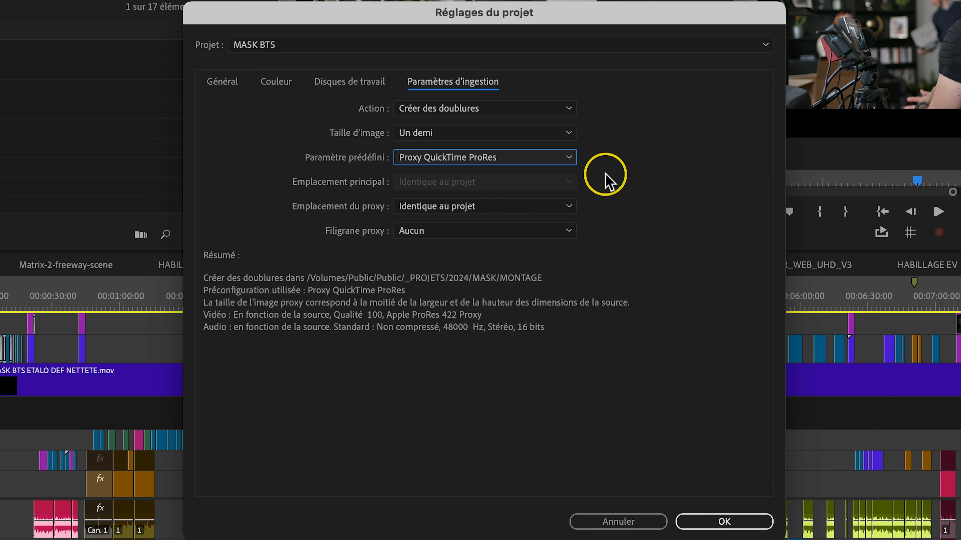
click(714, 517)
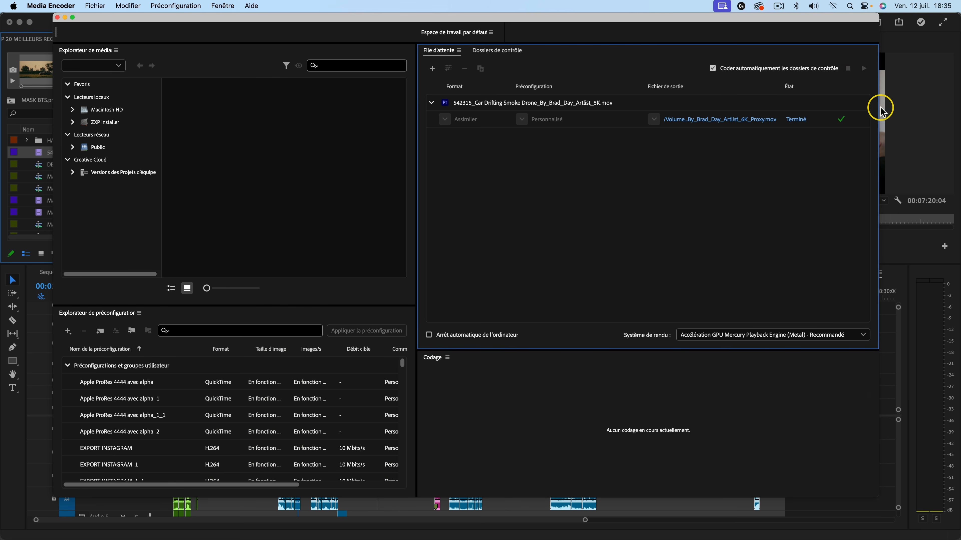
Place the car drifting drone clip on Video 3 after the end of the MASK BTS sequence and toggle the proxy display.
click(921, 59)
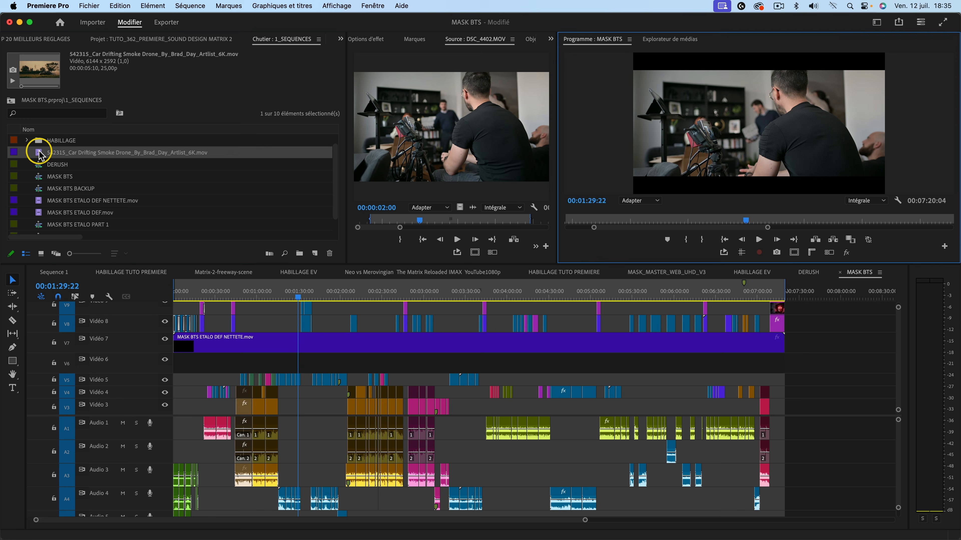
drag(40, 154, 810, 397)
click(811, 287)
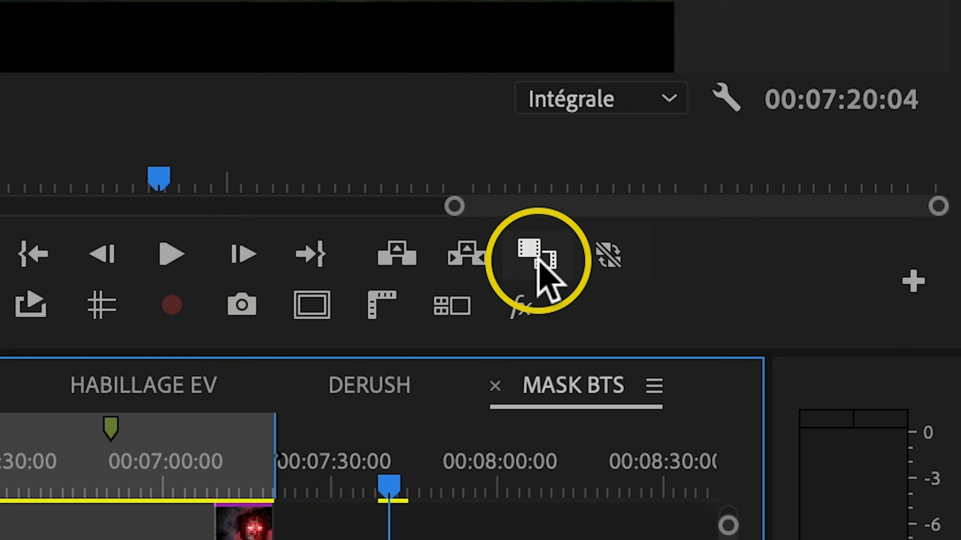
click(610, 257)
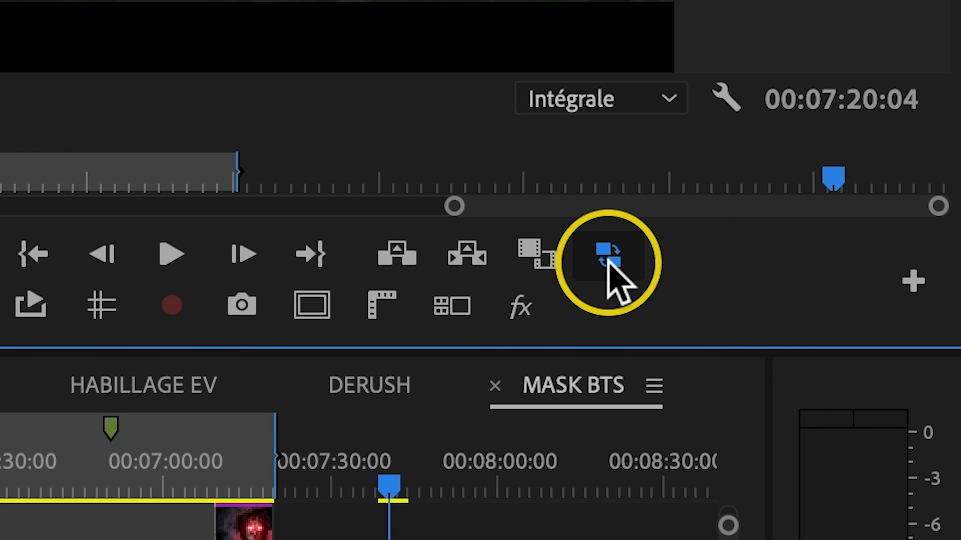
click(611, 270)
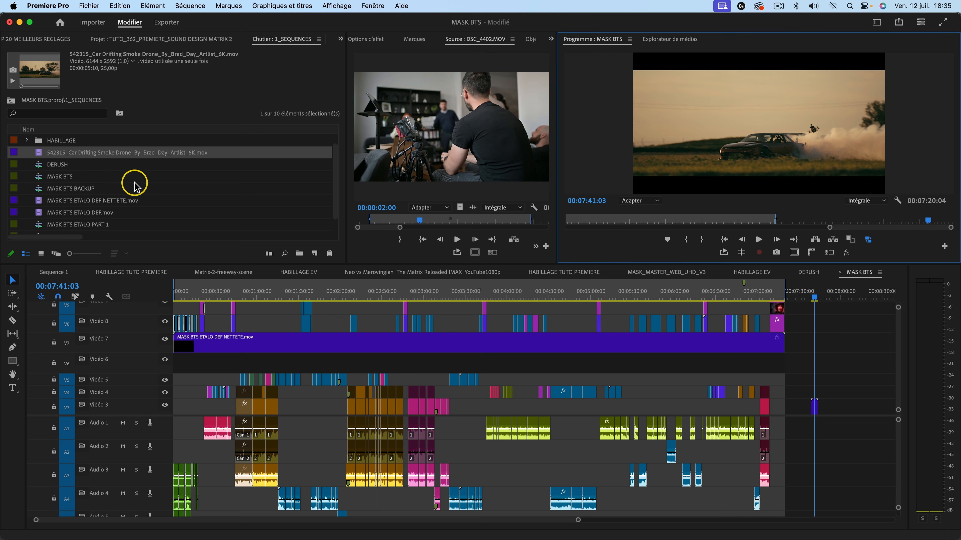
Reveal the source of the Video 4 clip at 00:04:50:11 in the RUSHES bin and select DSC_4169.MOV through DSC_4197.MOV.
scroll(135, 186, up, 1)
scroll(88, 182, down, 2)
scroll(84, 182, up, 2)
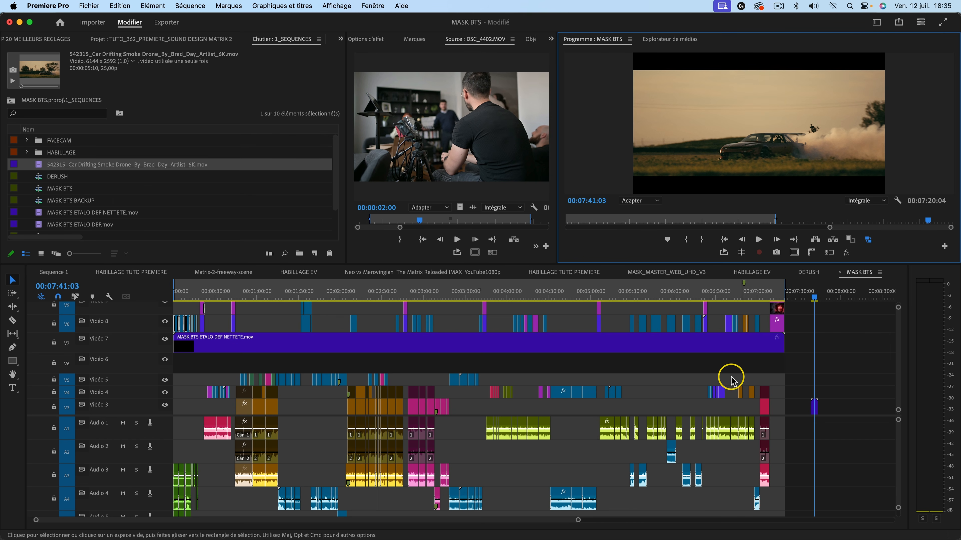
click(578, 290)
key(=)
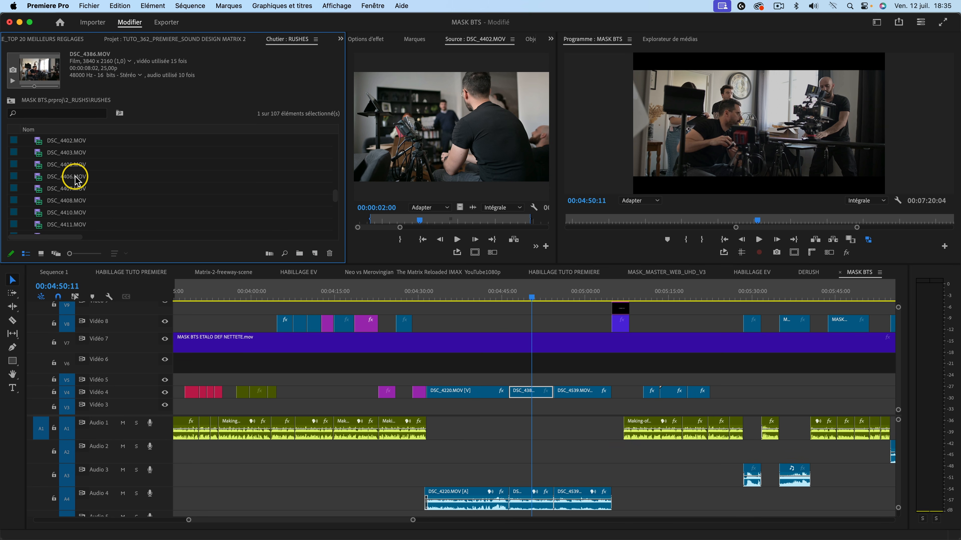
scroll(76, 177, up, 10)
click(78, 141)
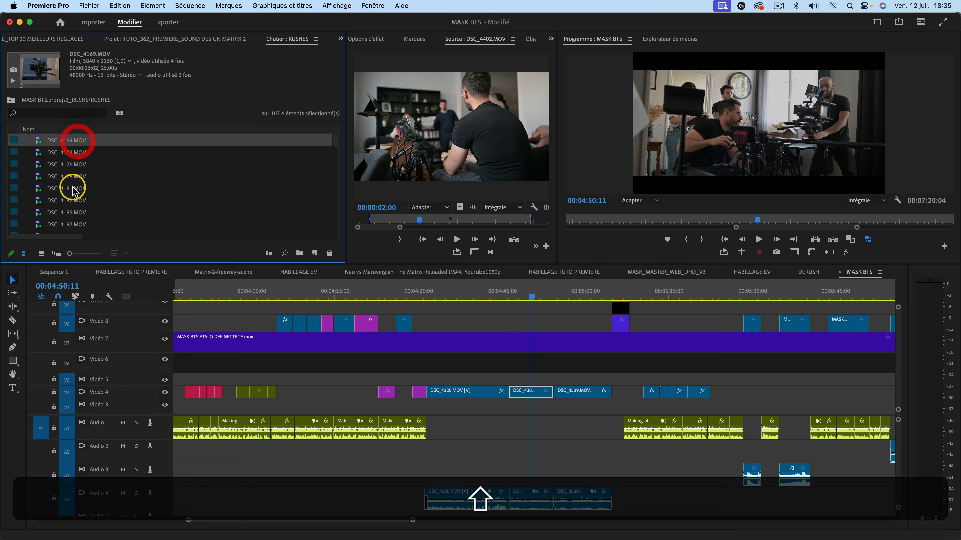
shift+click(79, 226)
Open proxy creation for the selected rushes and choose image size Un demi with the Proxy QuickTime ProRes preset.
right_click(72, 151)
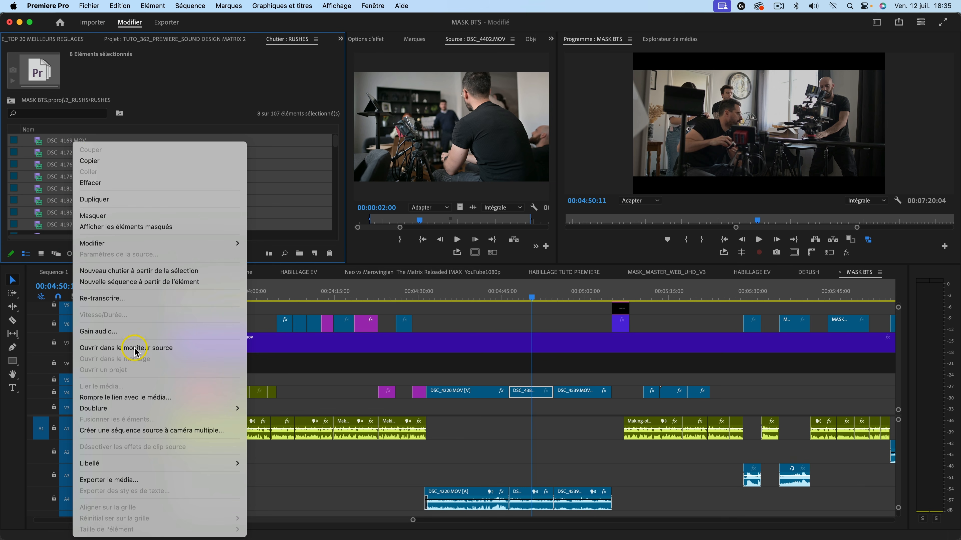
mouse_move(174, 412)
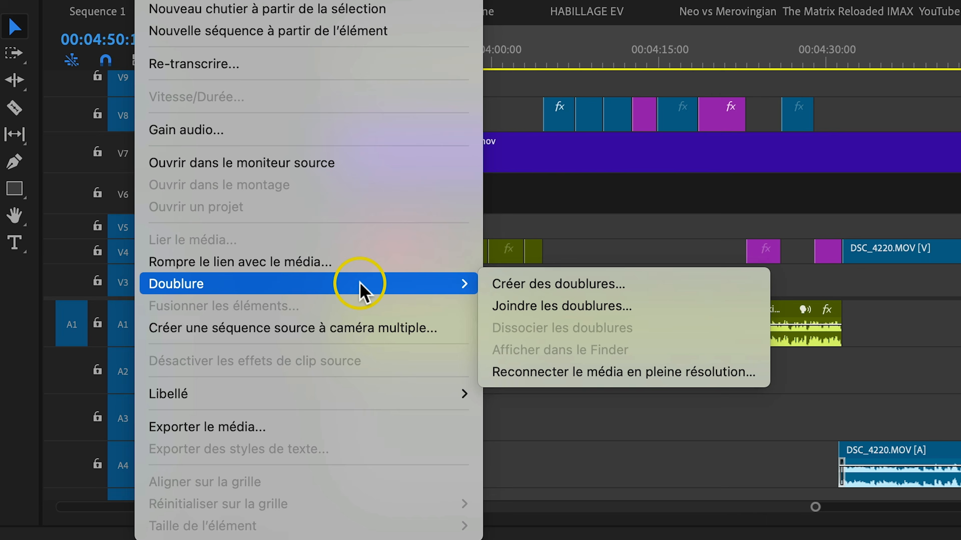
click(587, 293)
click(478, 253)
click(559, 247)
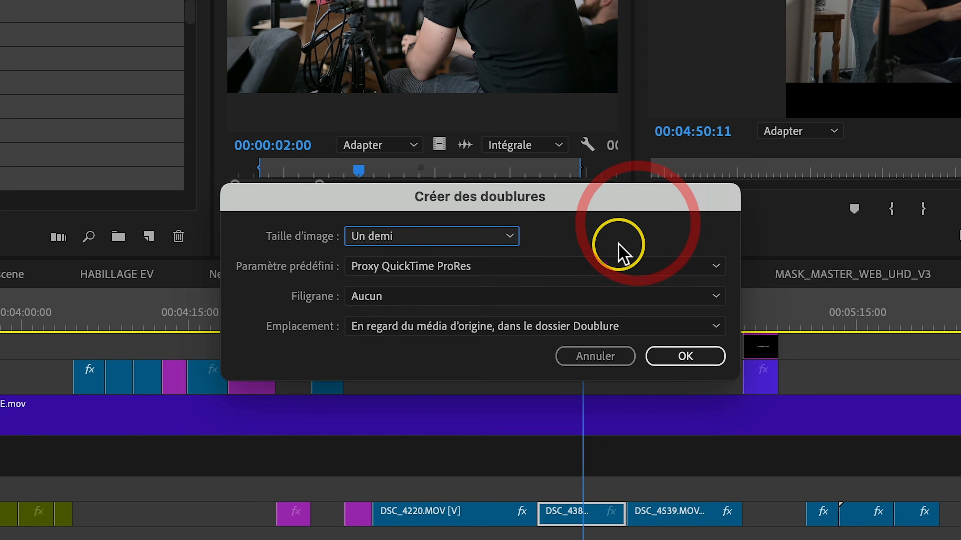
click(591, 263)
click(615, 222)
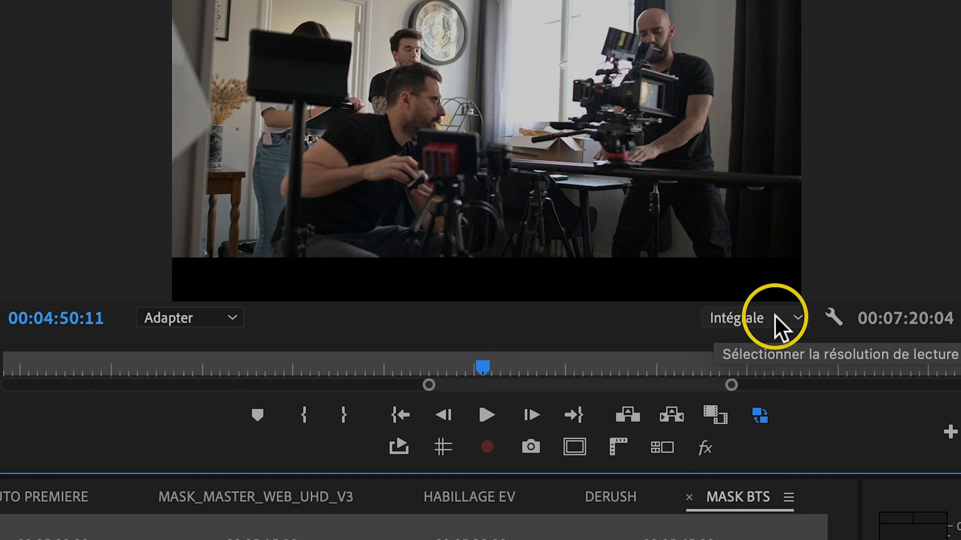
Set the program monitor's playback resolution to 1/8 and play the MASK BTS sequence briefly.
click(870, 204)
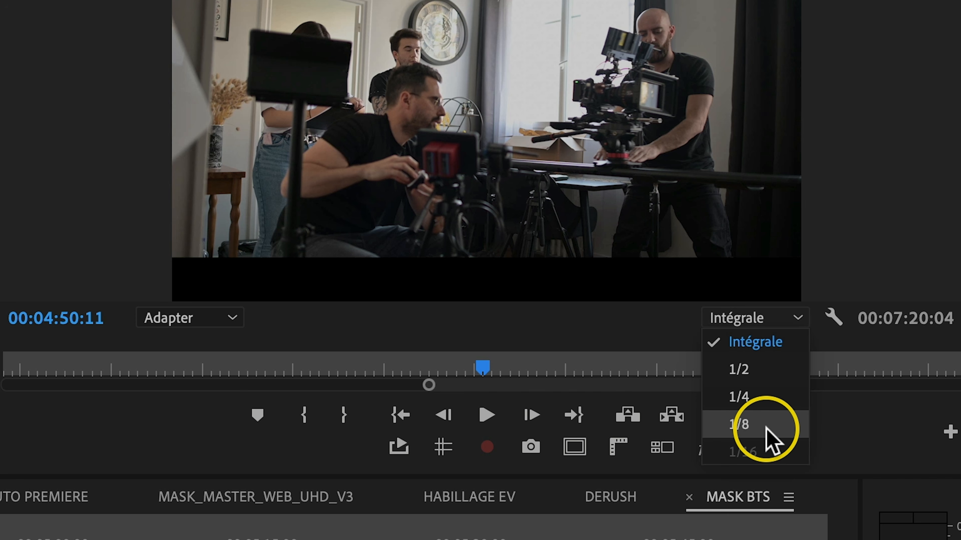
click(764, 435)
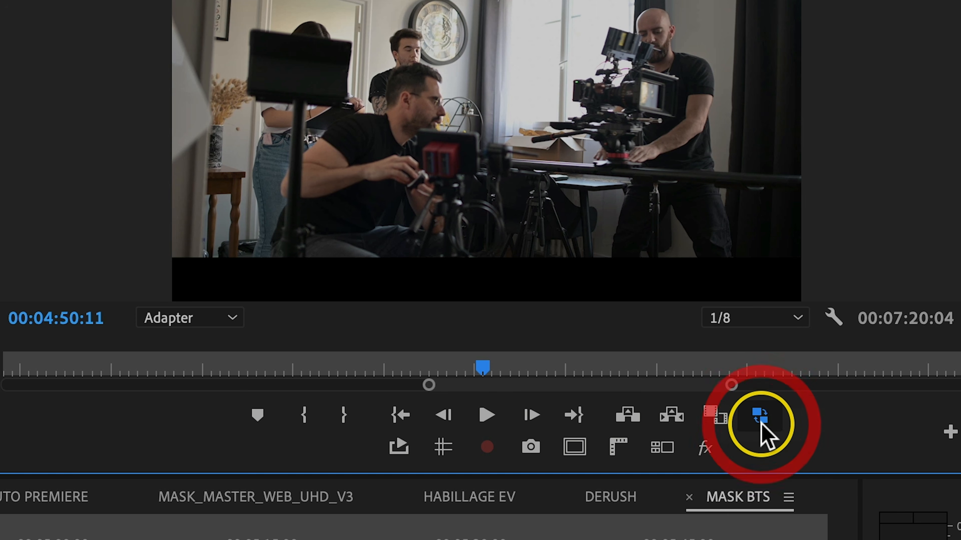
key(space)
key(space)
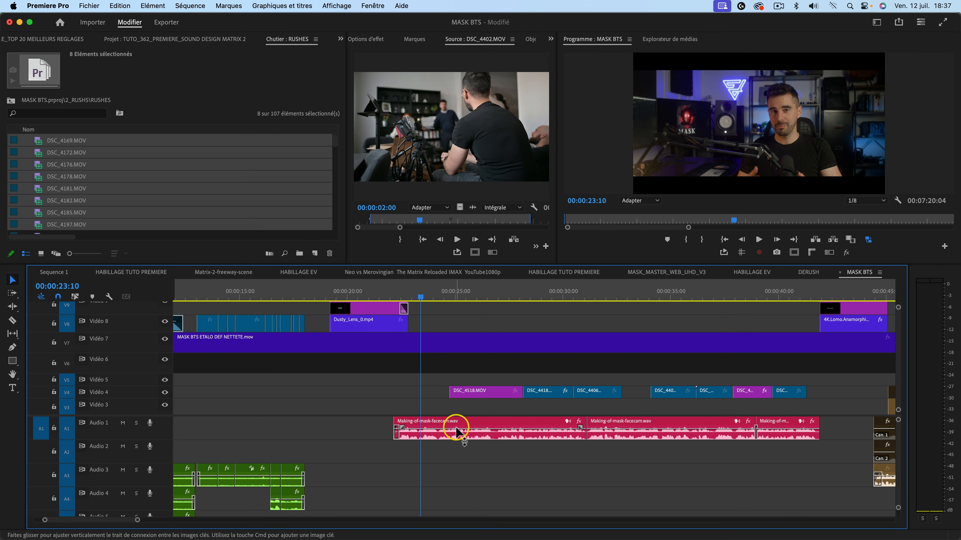
Show the effects of the first Making-of-mask-facecam.wav clip on Audio 1, expanding Limitateur fixe and widening the effect name area.
click(356, 40)
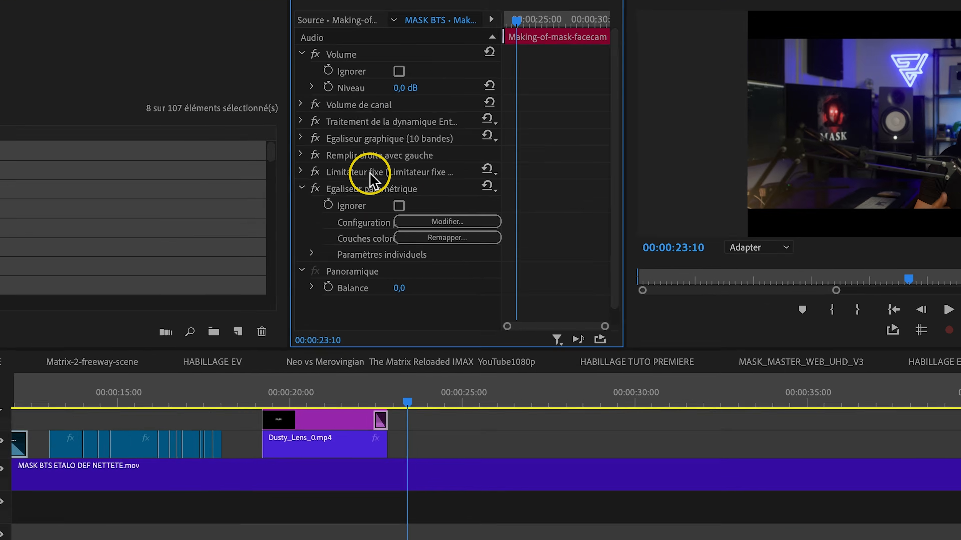
click(401, 153)
click(222, 198)
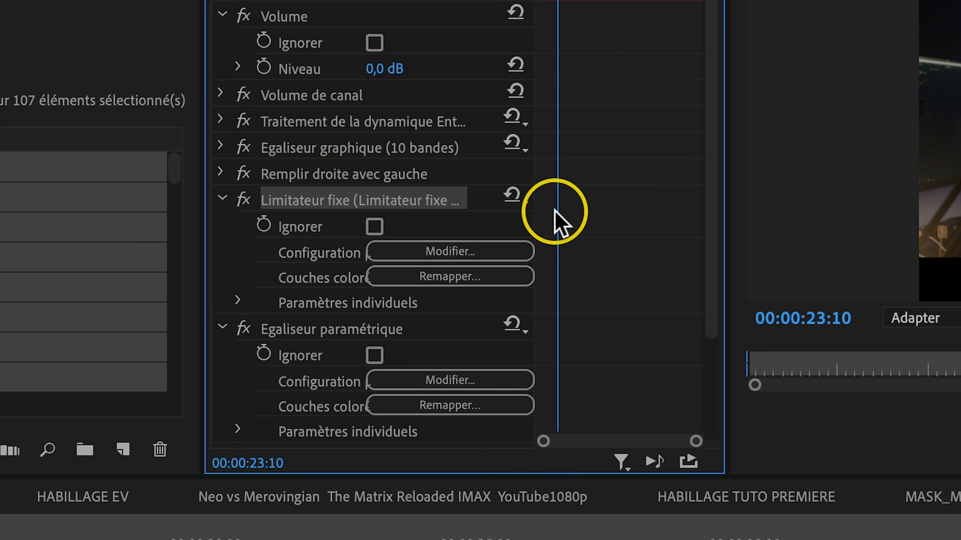
drag(534, 216, 664, 230)
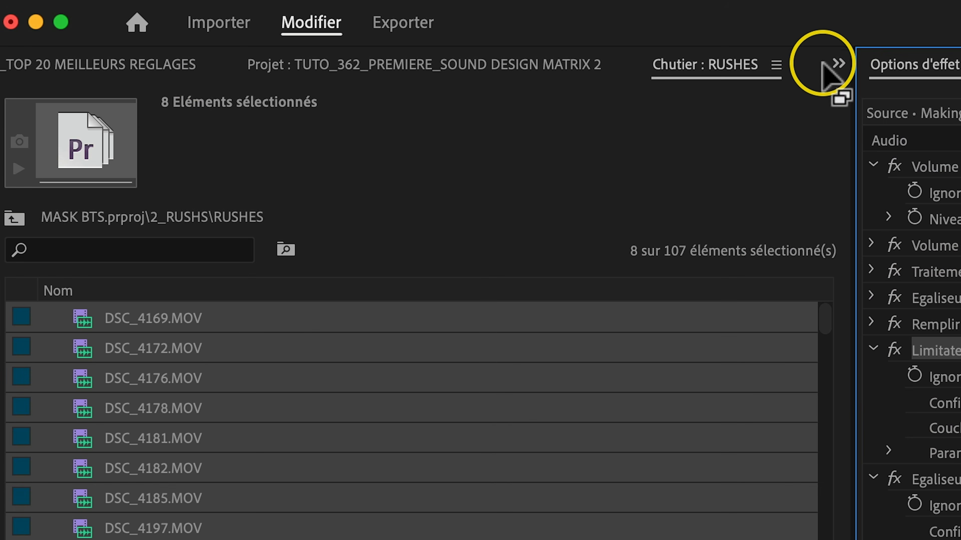
Find the Limitateur fixe effect by searching "limita", add it to the Making-of-mask-facecam.wav clip and choose Limiter à -3 dB.
click(844, 62)
click(869, 149)
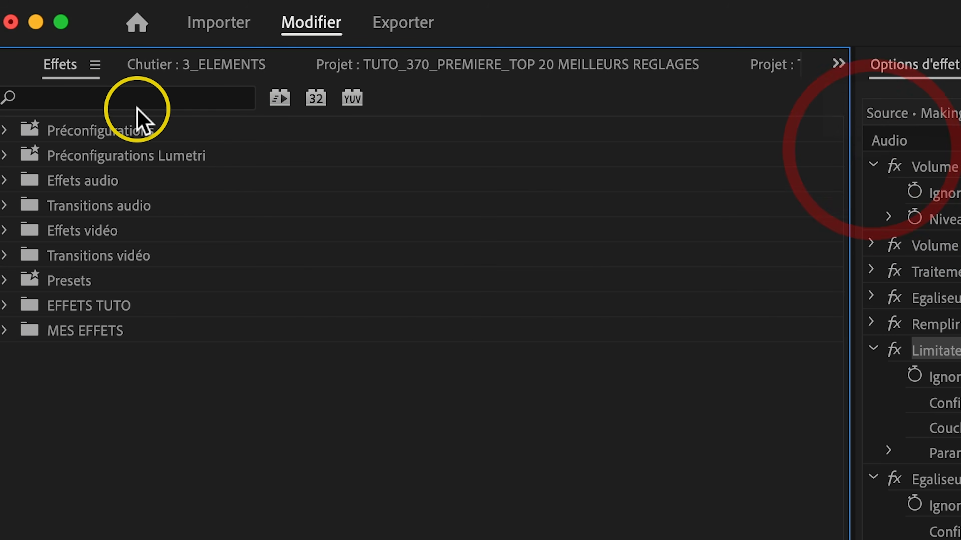
click(149, 103)
text(limita)
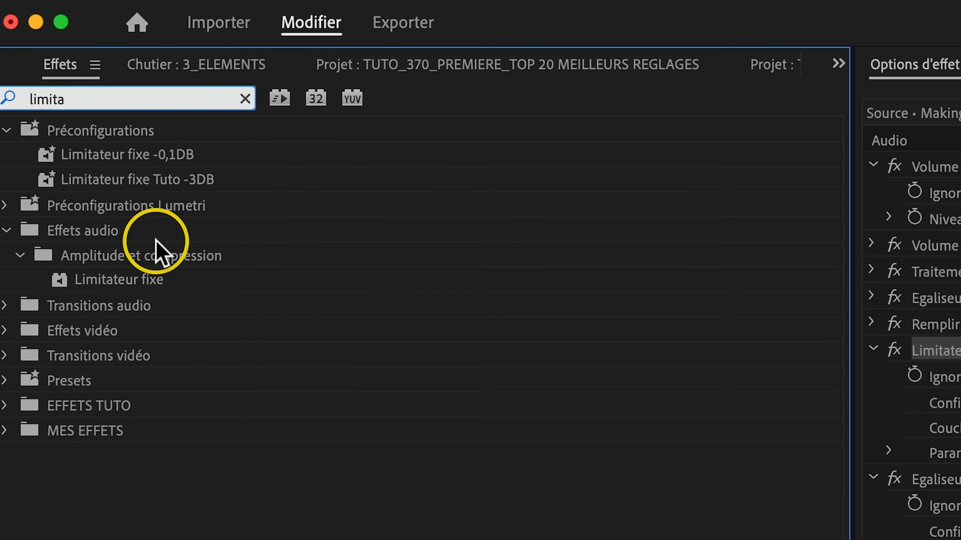
click(135, 276)
drag(134, 279, 315, 472)
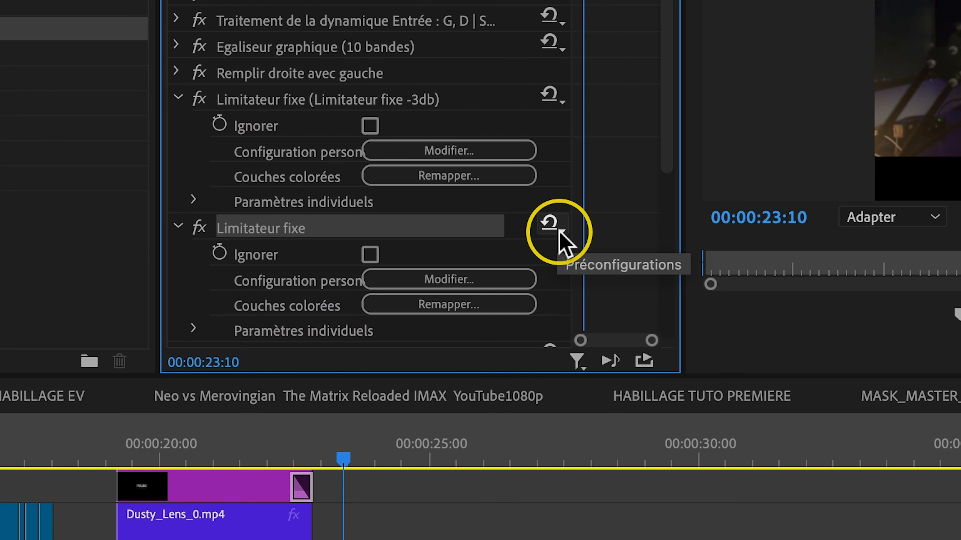
click(555, 433)
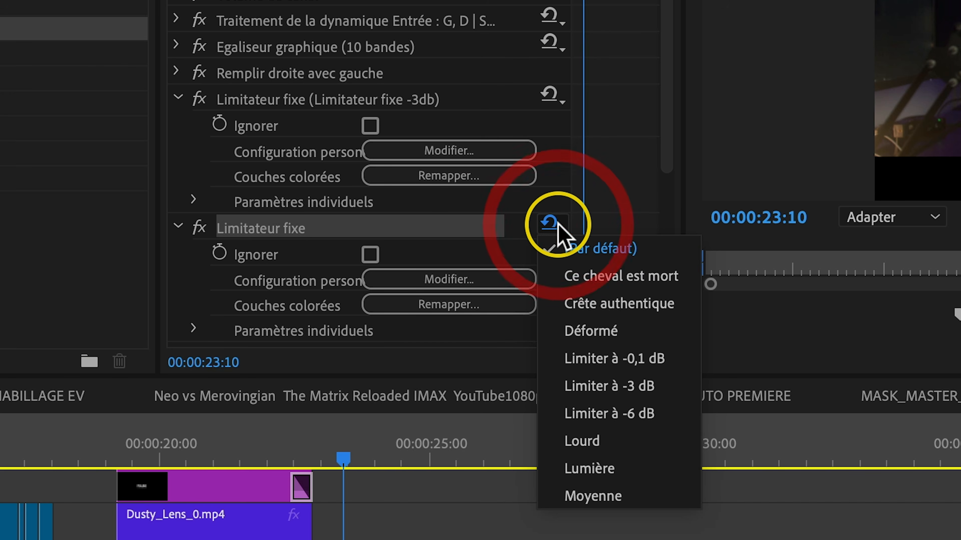
click(651, 389)
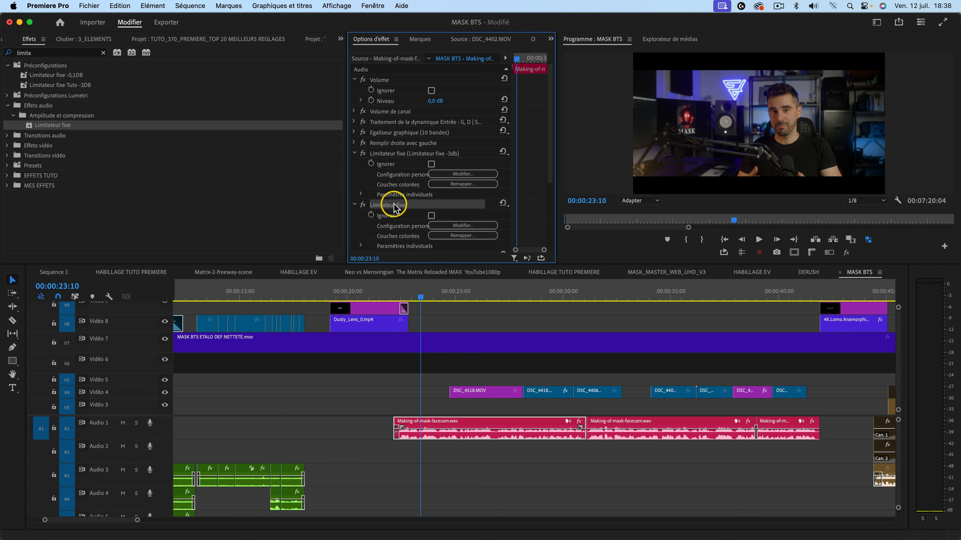
Open the preset-saving dialog for the newly added Limitateur fixe effect and dismiss it without saving.
right_click(395, 207)
click(448, 226)
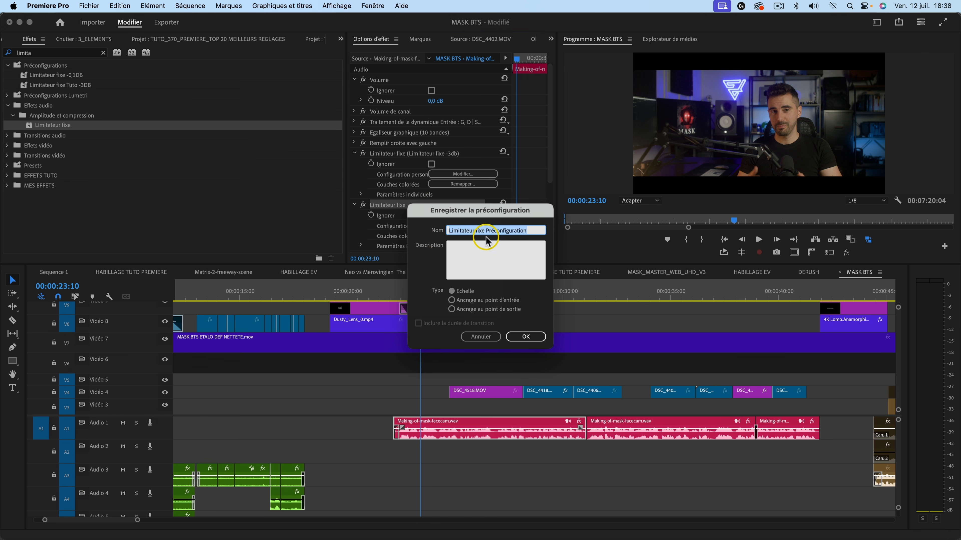
click(480, 337)
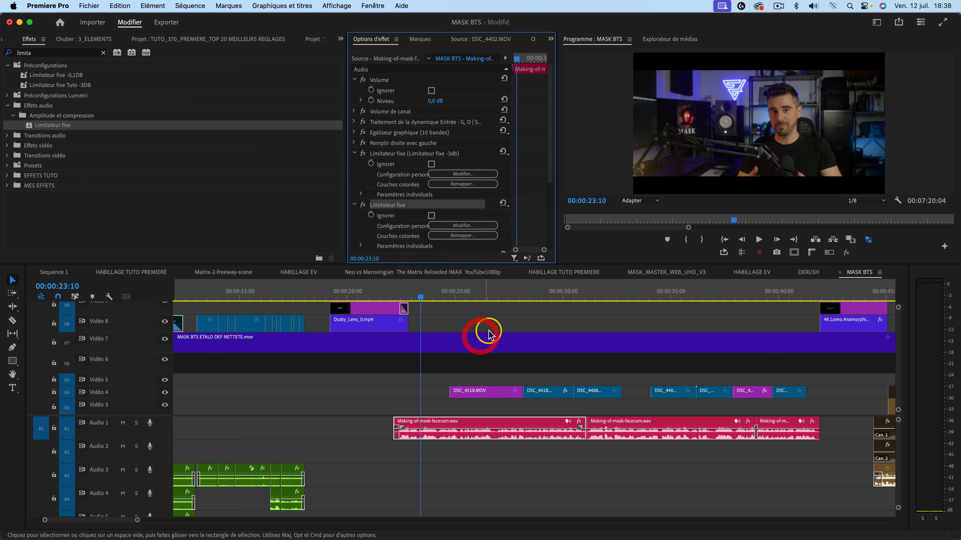
Apply the saved Limitateur fixe Tuto -3DB preset to the first Making-of-mask-facecam.wav clip and check its effects.
drag(61, 86, 442, 431)
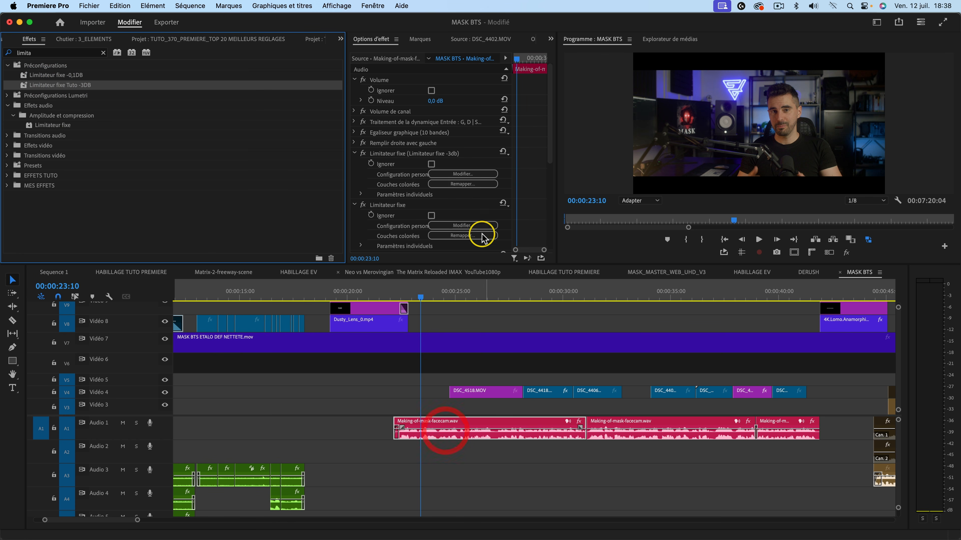
scroll(435, 212, down, 5)
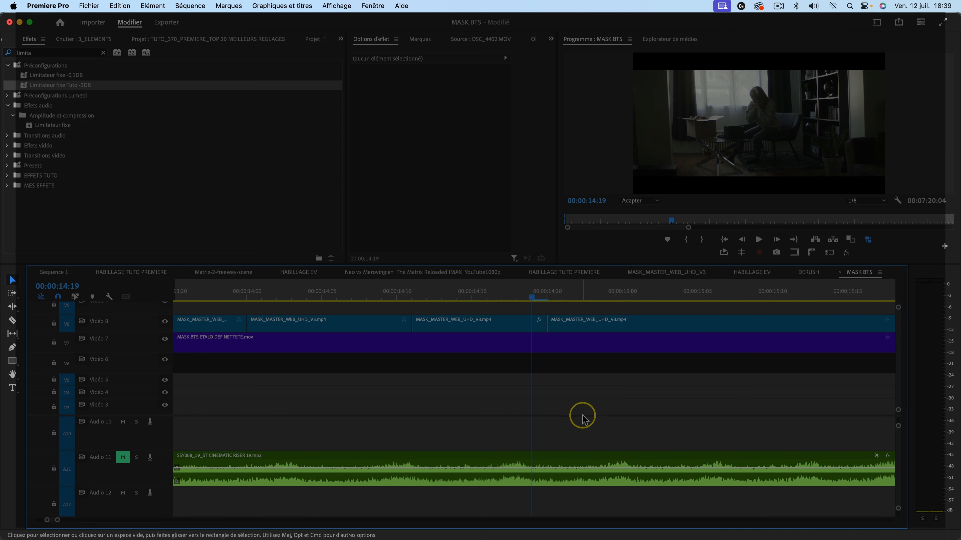
Step frame by frame around 00:00:14:18 in MASK BTS and switch the sequence to audio time units.
key(Left)
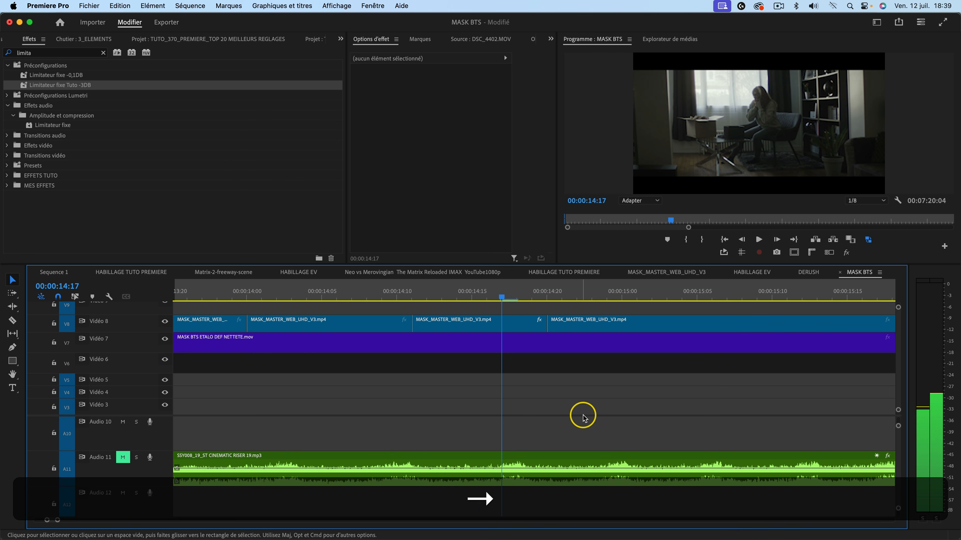
key(Right)
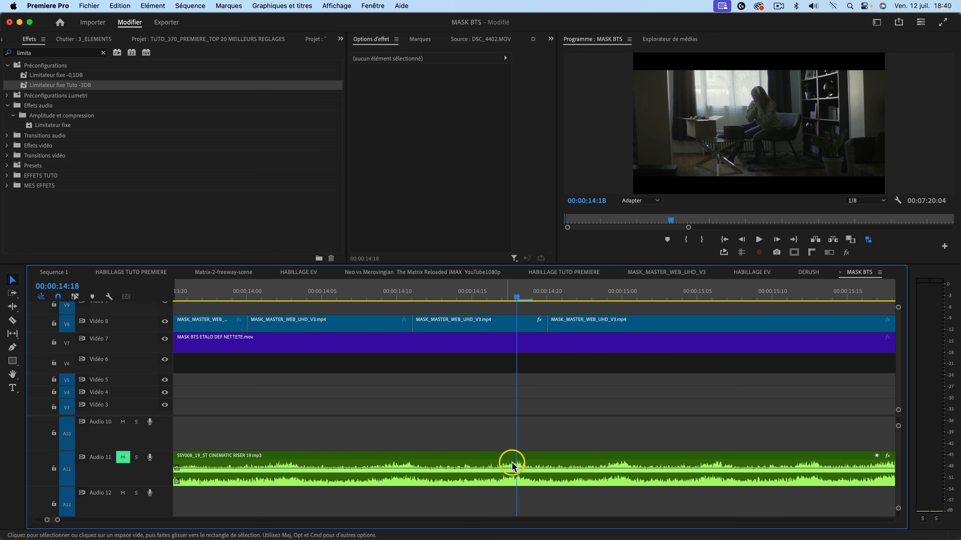
key(Right)
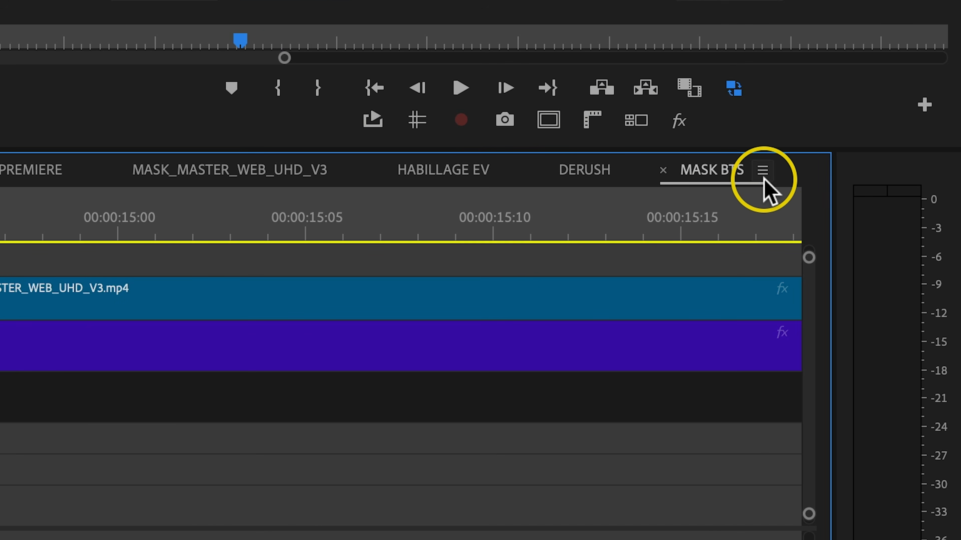
click(764, 171)
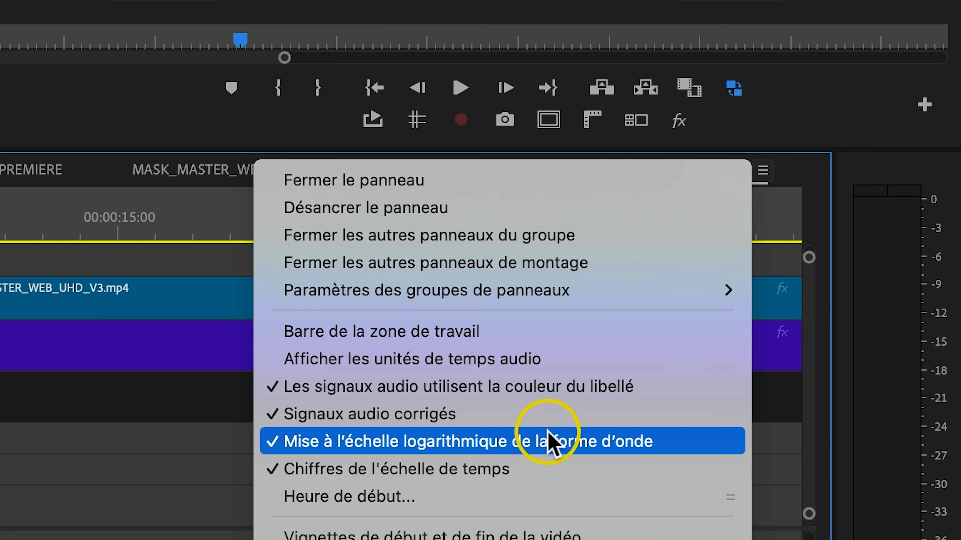
click(491, 363)
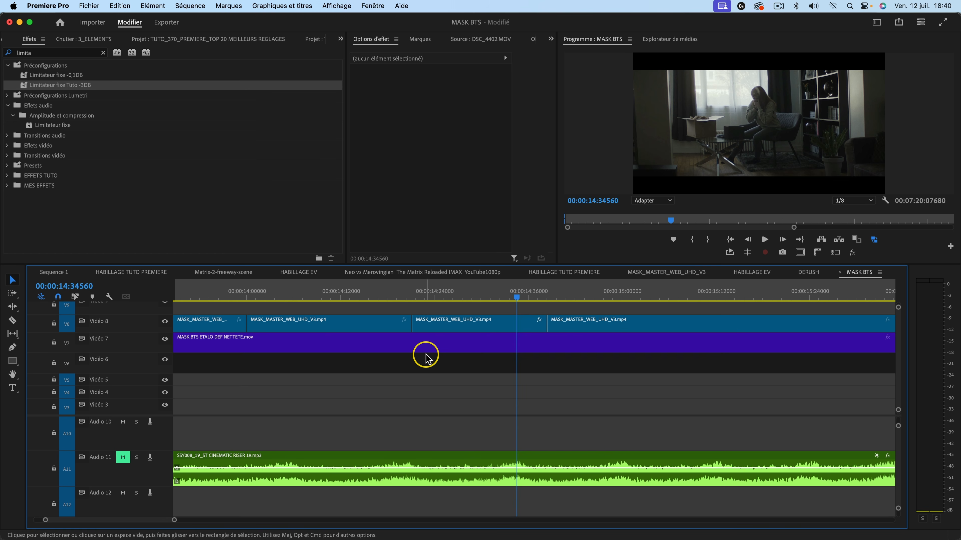
Examine the CINEMATIC RISER waveform on Audio 11 at 00:00:14:34560 down to individual audio samples.
key(Right)
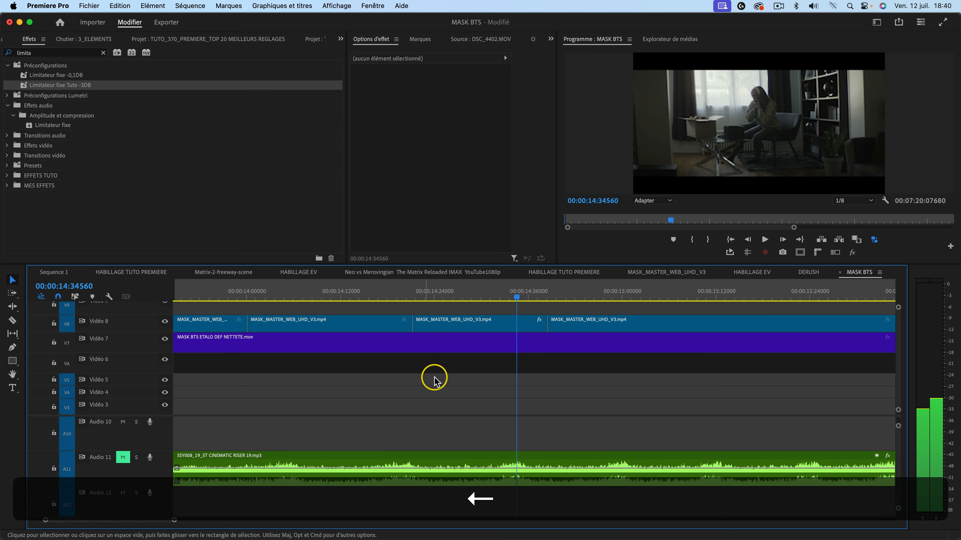
click(544, 392)
key(equal)
key(equal)
key(equal)
key(equal)
key(equal)
key(equal)
key(equal)
key(equal)
key(equal)
key(equal)
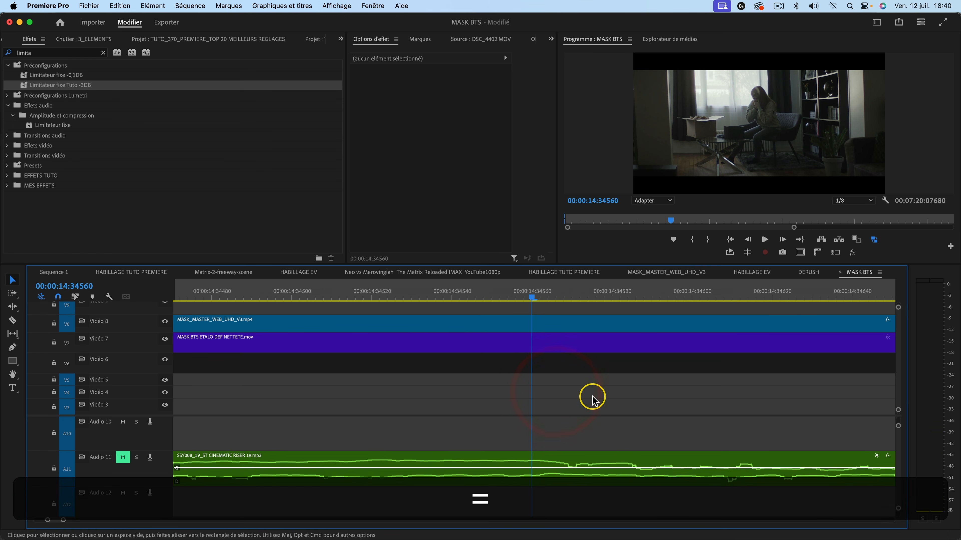
key(minus)
key(minus)
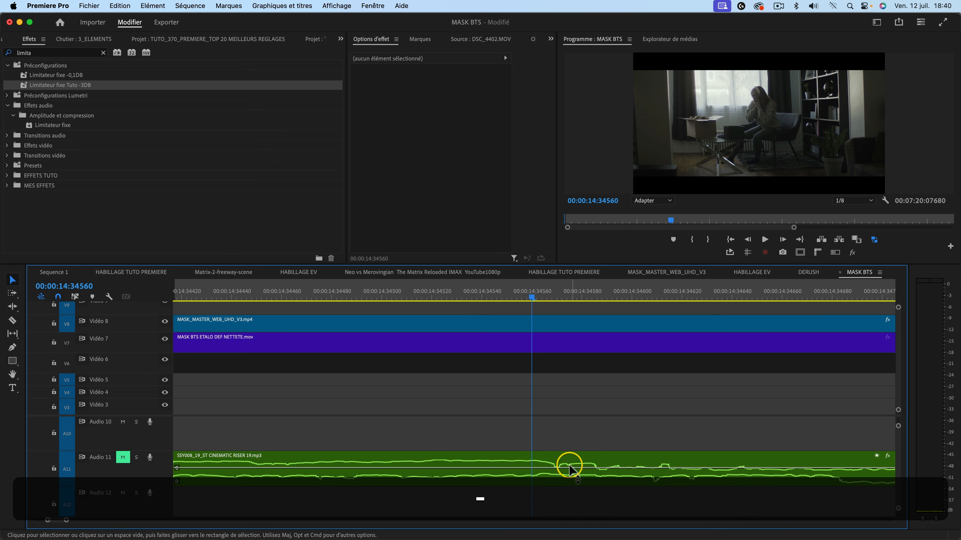
key(equal)
key(equal)
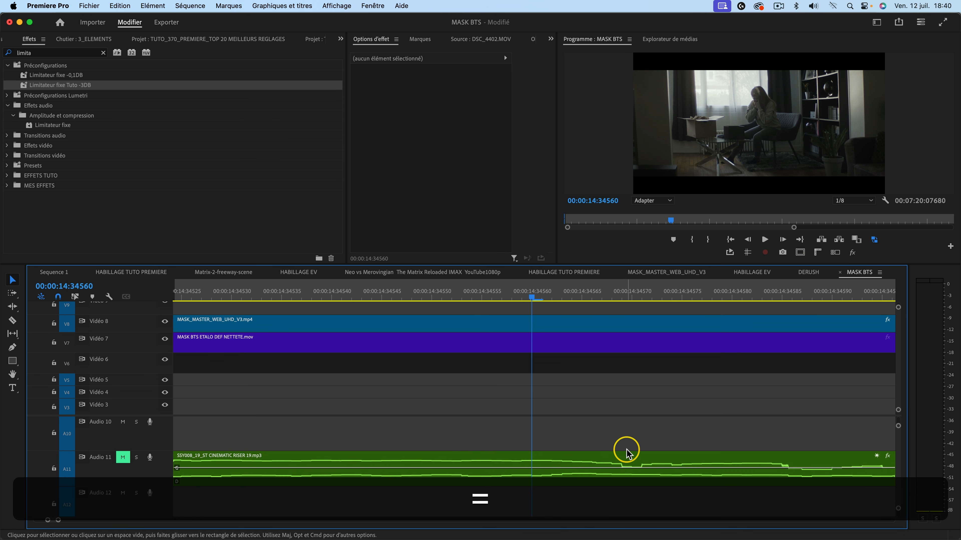
Move the playhead back and forth one audio sample at a time around 00:00:14:34568 on the riser waveform.
key(Right)
key(Right)
key(Right)
key(Right)
key(Right)
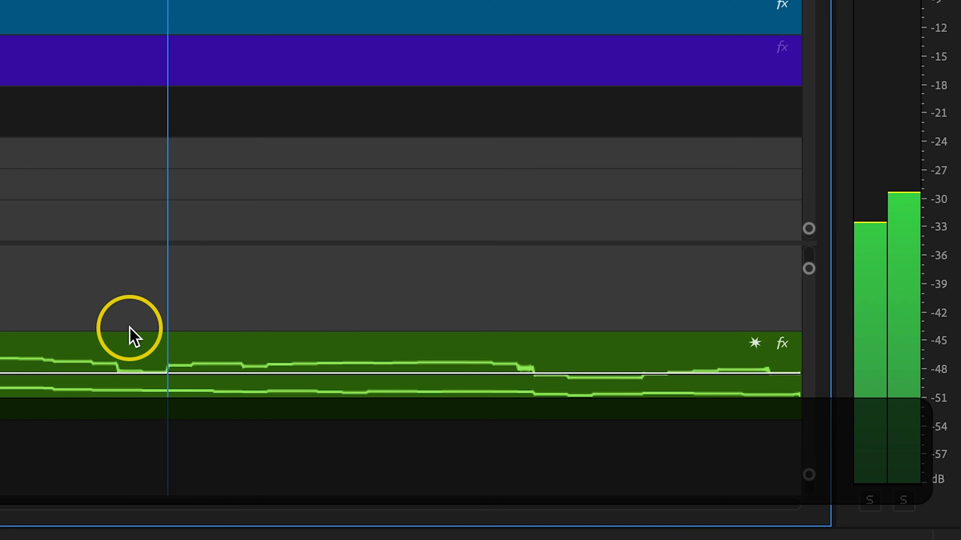
key(Left)
key(Left)
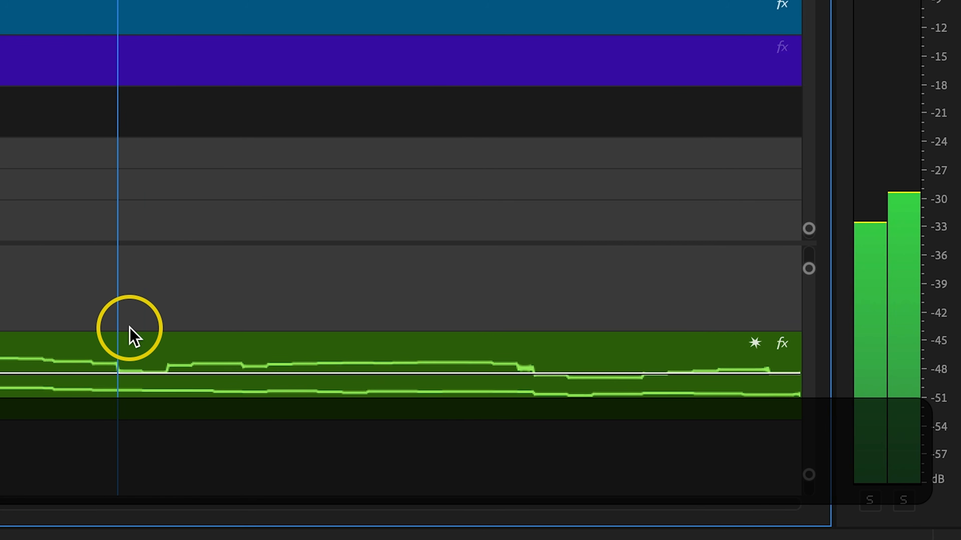
key(Right)
key(Right)
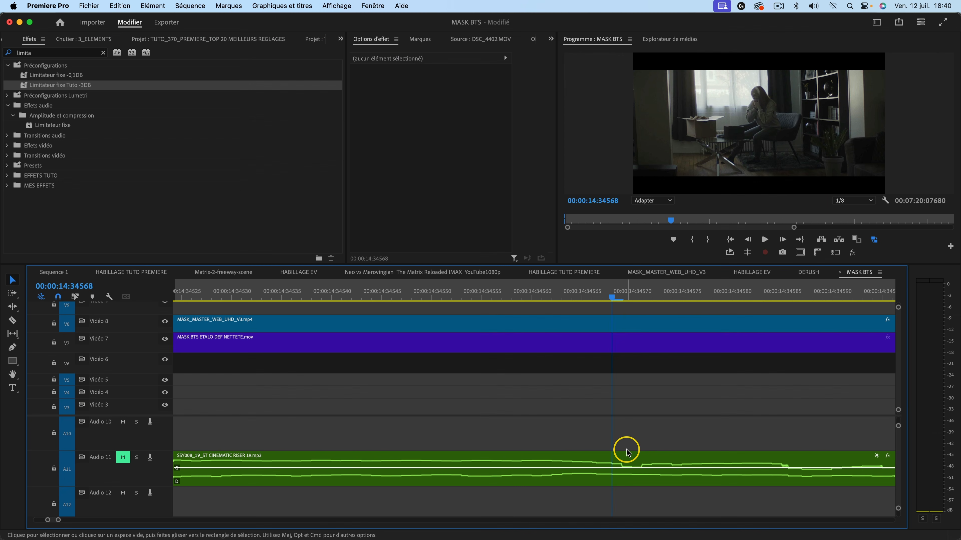
key(Right)
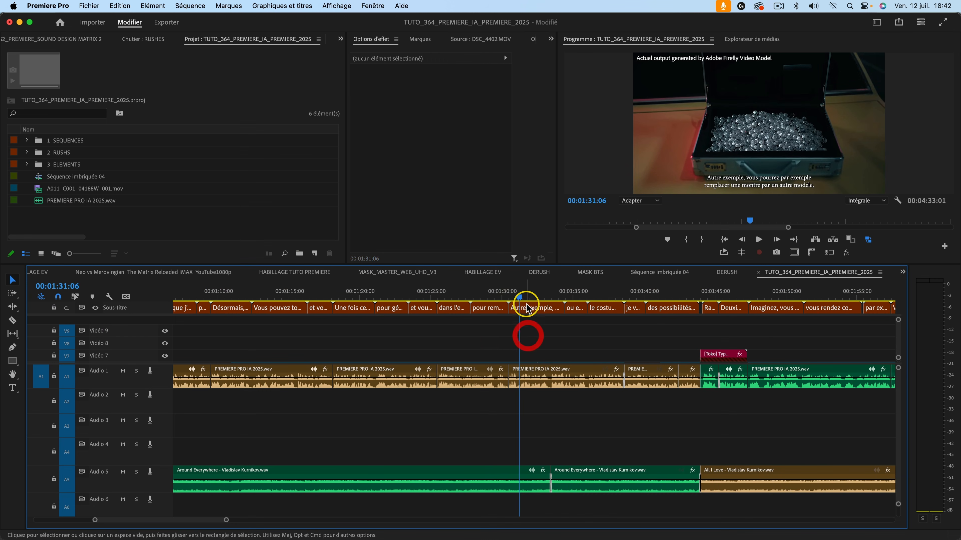
Examine the text and appearance properties of the selected "Autre exemple" subtitle in Essential Graphics.
click(550, 39)
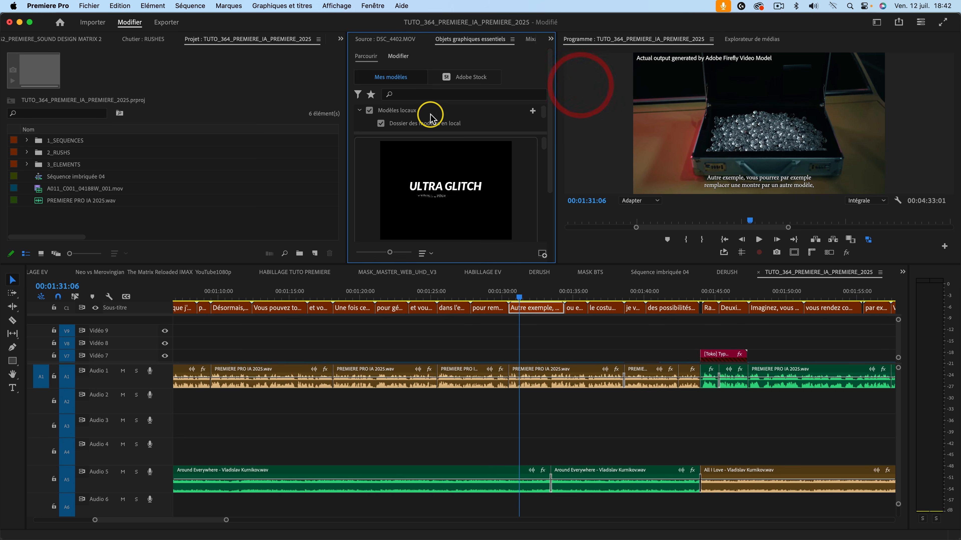
scroll(433, 159, down, 10)
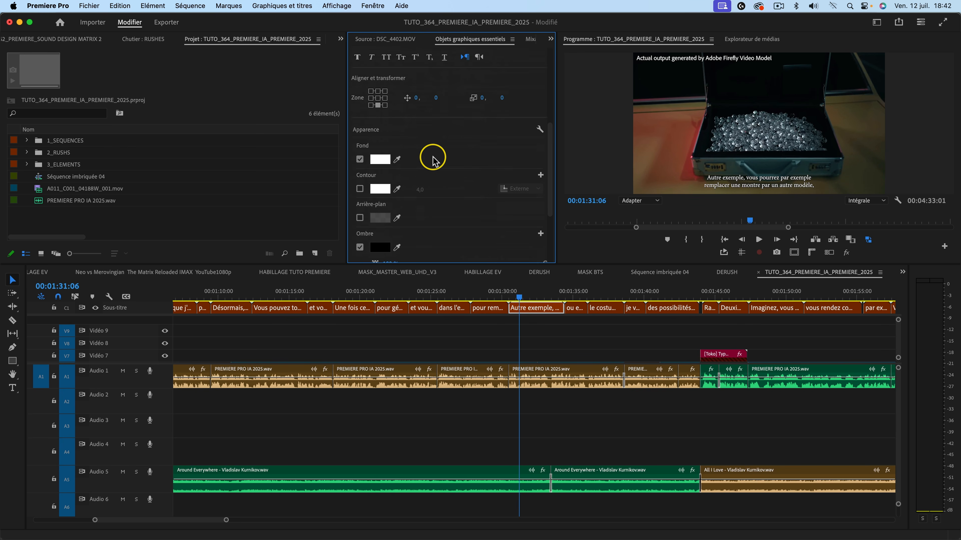
scroll(431, 155, up, 10)
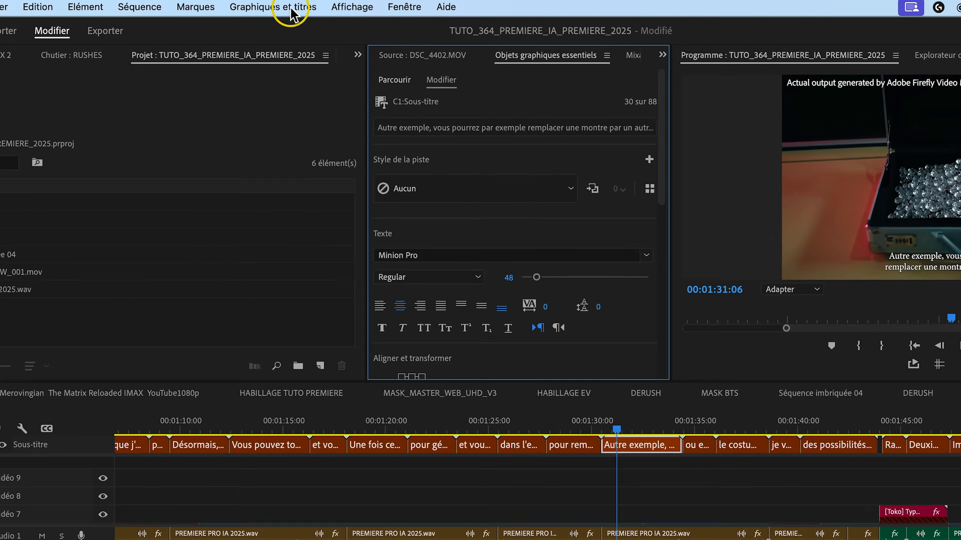
Upgrade the selected subtitle at 00:01:31:06 to a graphic and select the text layer of the resulting clip.
click(280, 8)
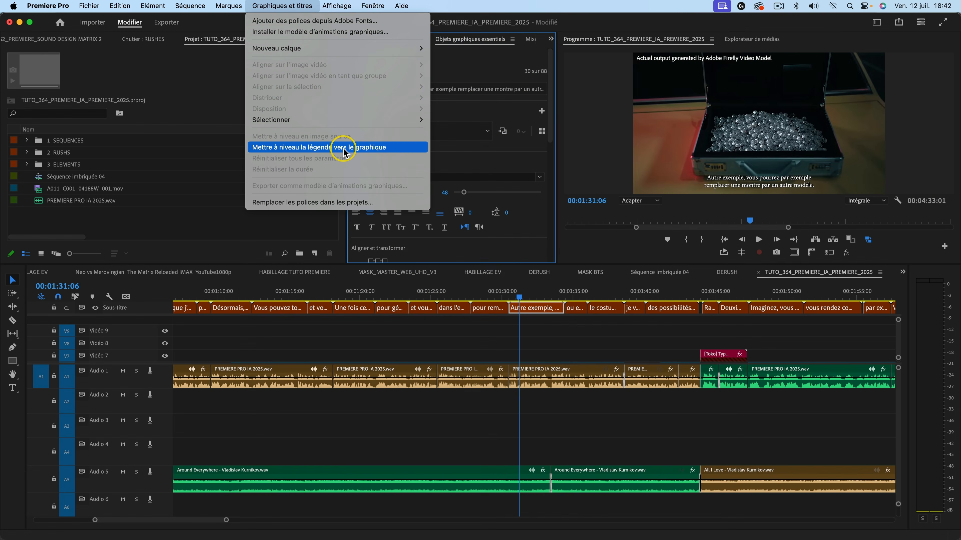
click(396, 324)
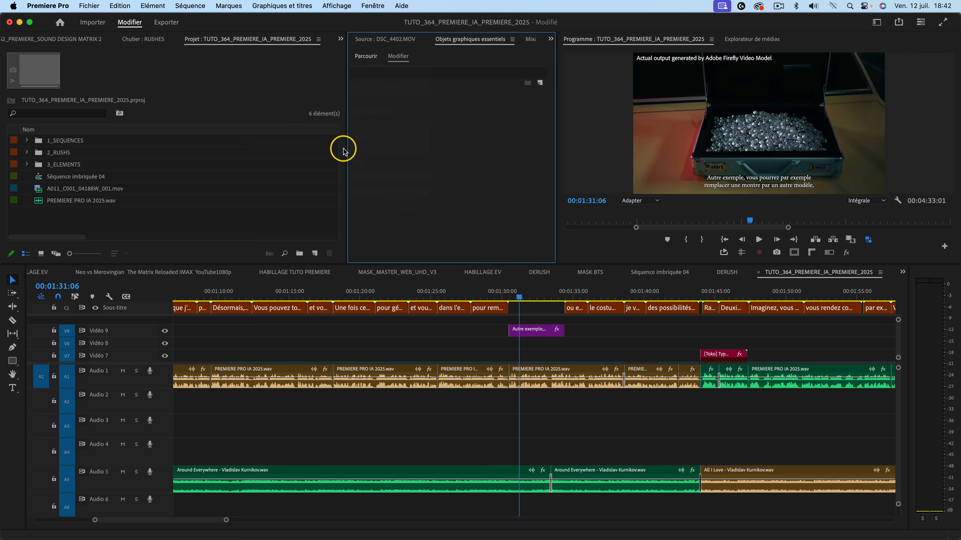
click(544, 330)
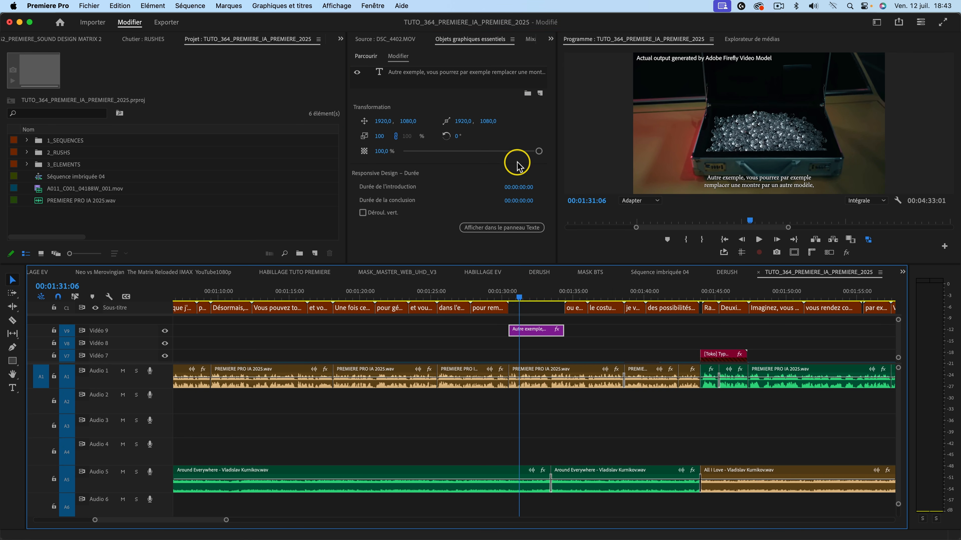
click(401, 76)
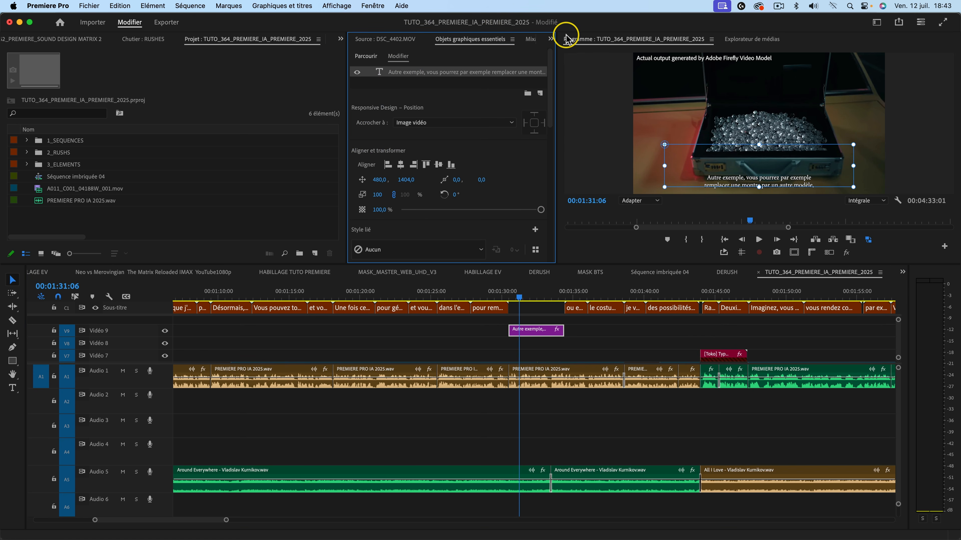
Try shifting the subtitle graphic with the Vector Motion position values in Effect Controls, and undo the changes.
click(550, 39)
click(561, 49)
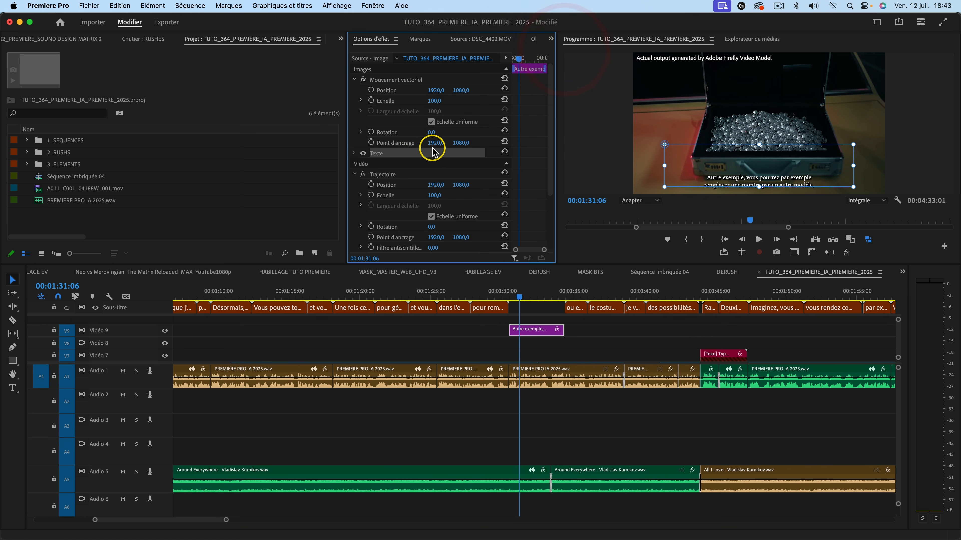
drag(436, 90, 436, 90)
key(cmd+z)
key(super+z)
drag(460, 90, 469, 90)
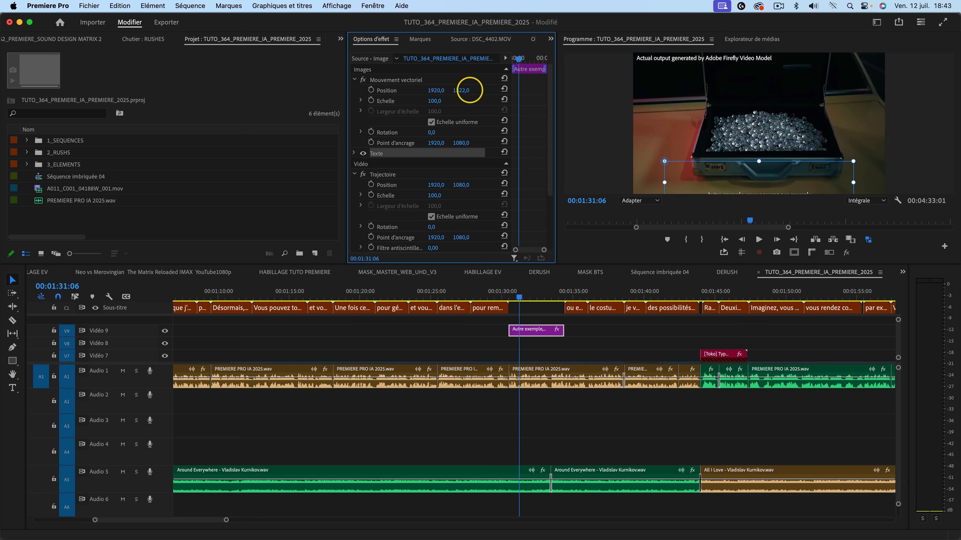
key(super+z)
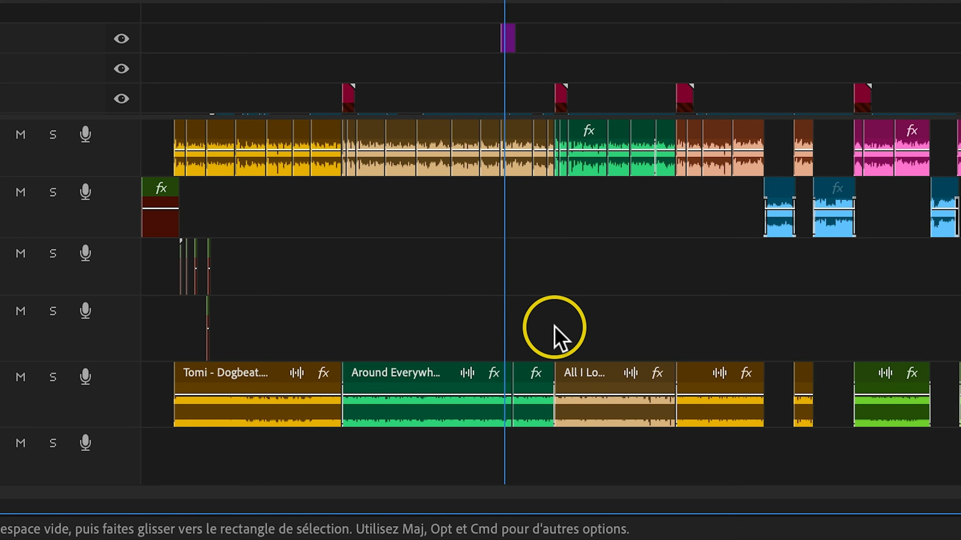
Select both Around Everywhere clips on Audio 5 and cycle through several label colours, ending on Magenta.
drag(398, 316, 548, 396)
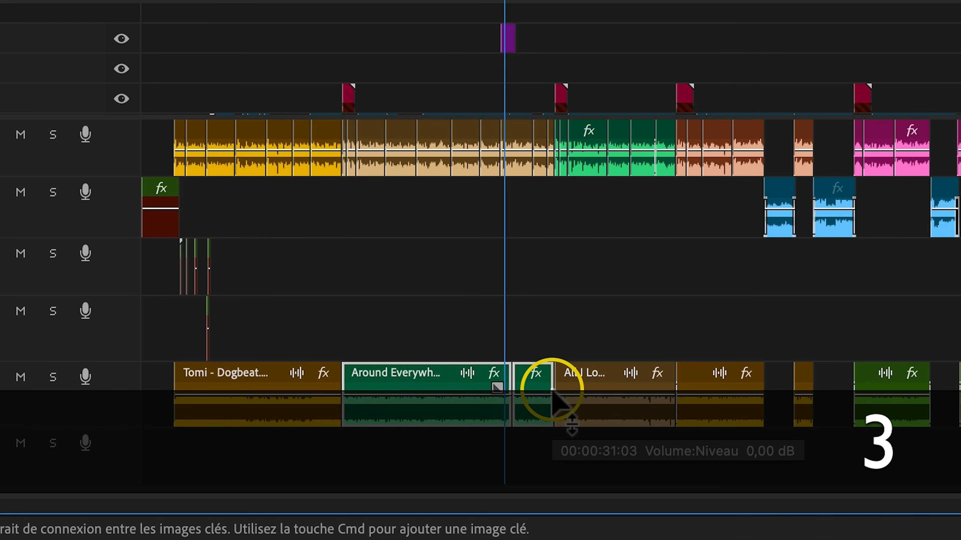
key(4)
key(8)
key(5)
key(4)
key(2)
key(5)
key(8)
key(7)
key(5)
key(1)
key(2)
key(5)
Search the keyboard shortcuts for "lib" and examine the numeric keypad keys assigned to the label colours.
key(super+comma)
click(637, 423)
click(115, 5)
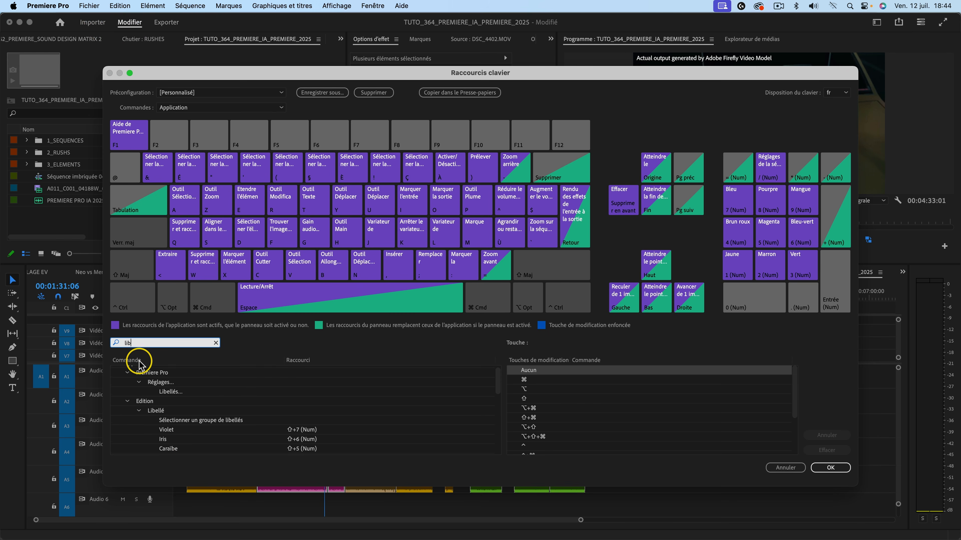
scroll(186, 372, down, 1)
scroll(187, 396, down, 2)
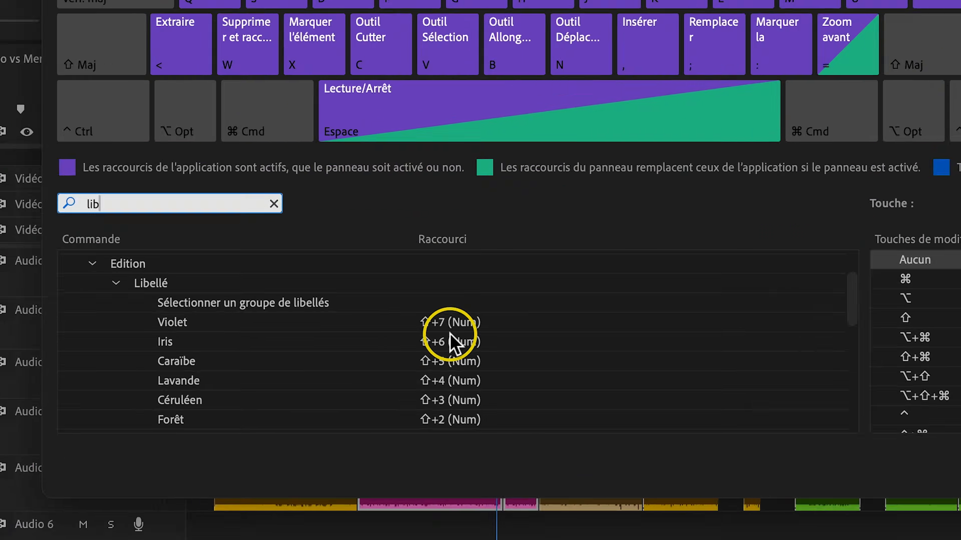
scroll(303, 407, down, 5)
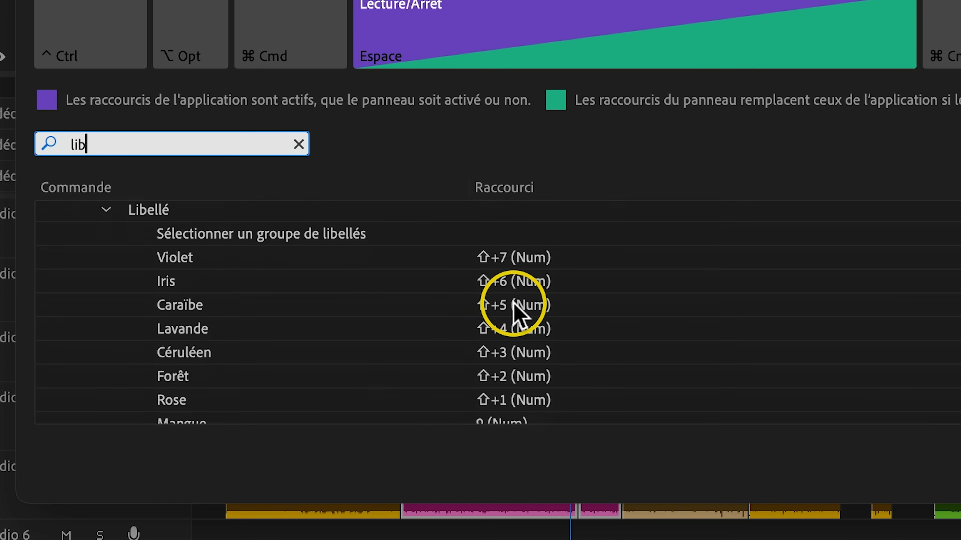
scroll(495, 284, down, 5)
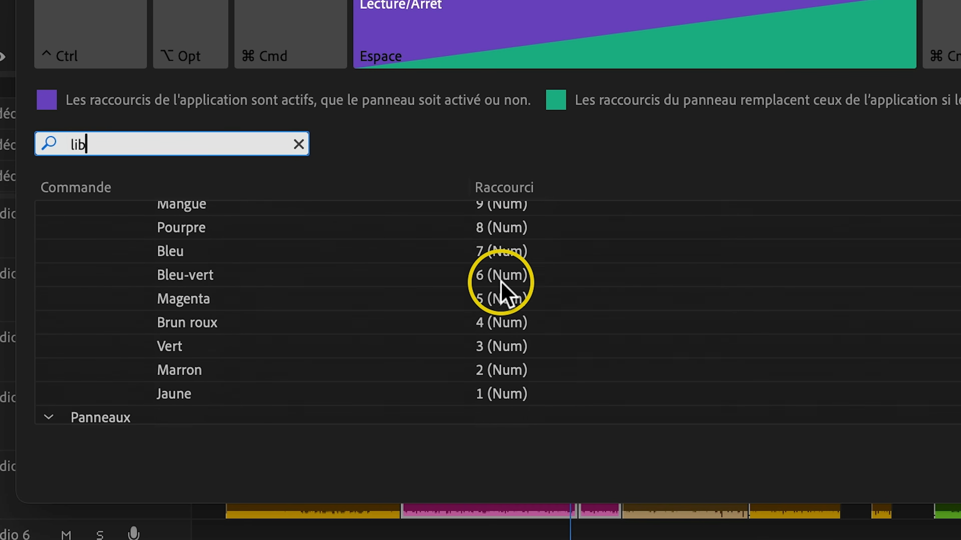
scroll(501, 287, up, 5)
scroll(503, 289, up, 5)
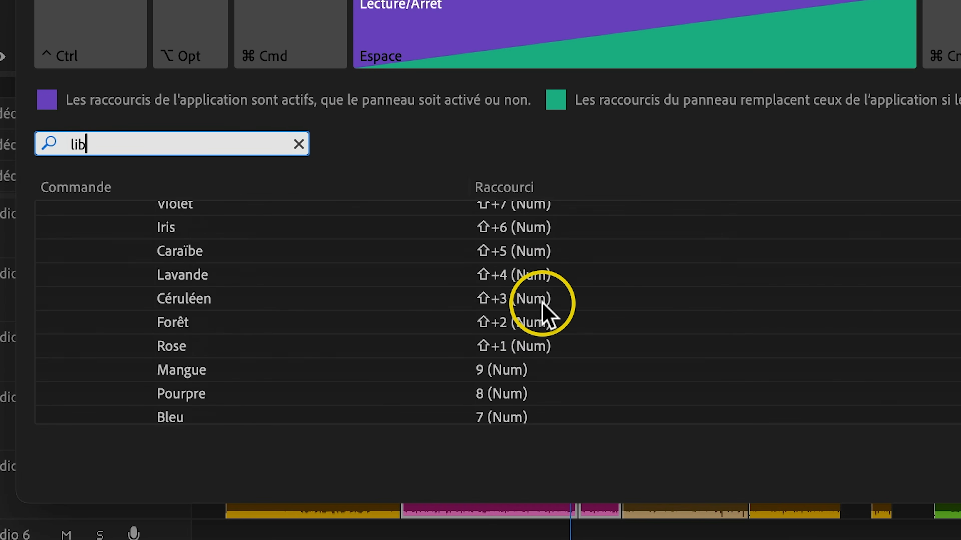
scroll(541, 333, down, 1)
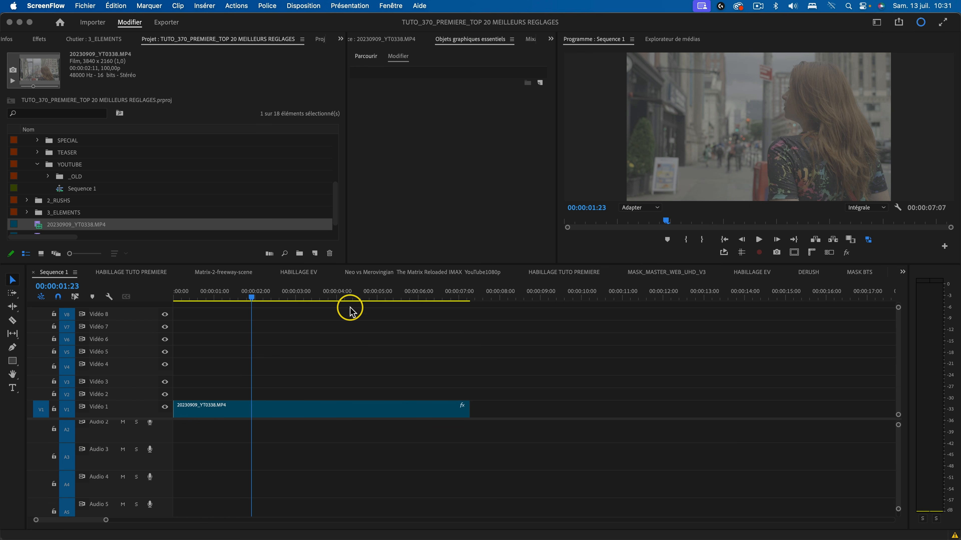
Render Sequence 1 from in to out and play back the rendered section.
click(349, 346)
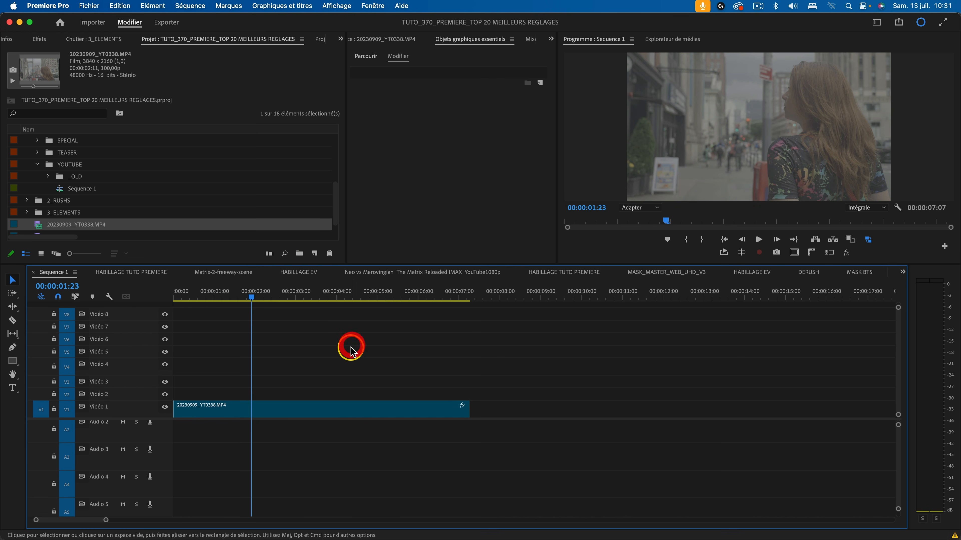
click(187, 6)
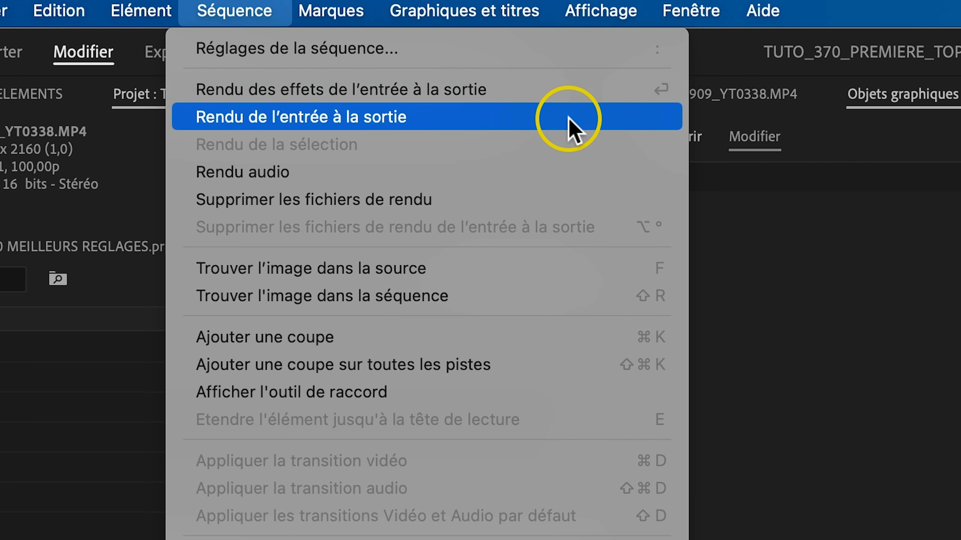
click(567, 118)
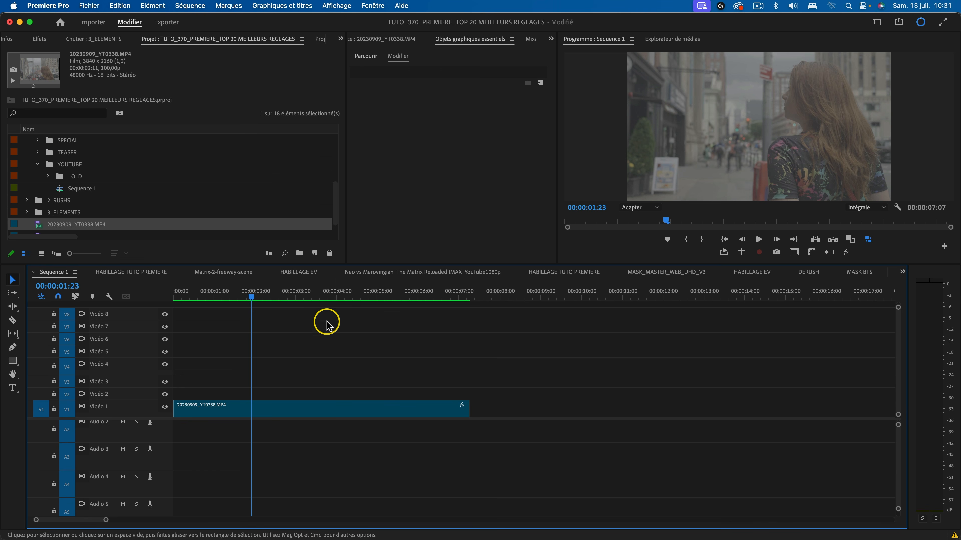
key(space)
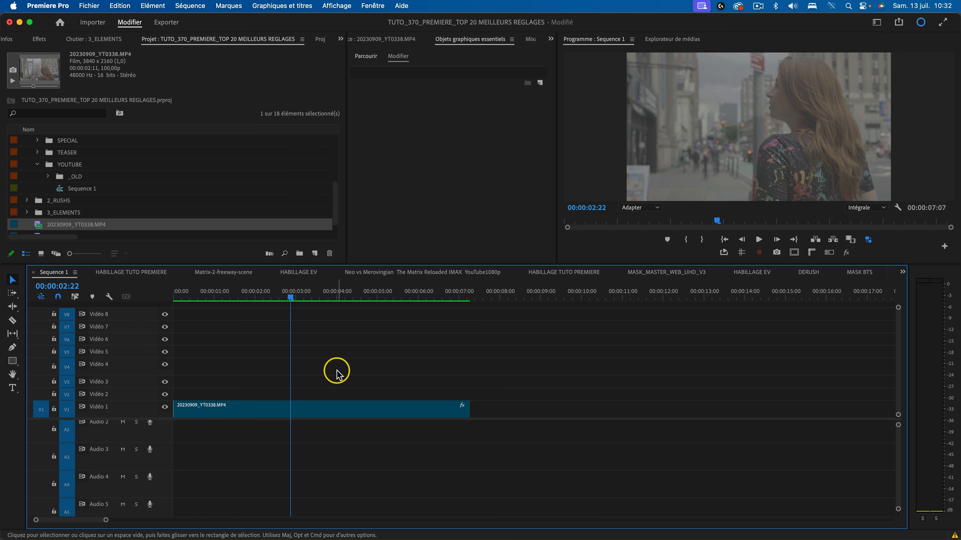
Review the Render and Replace options and QuickTime ProRes presets for the 20230909_YT0338.MP4 clip, and leave without rendering.
right_click(319, 410)
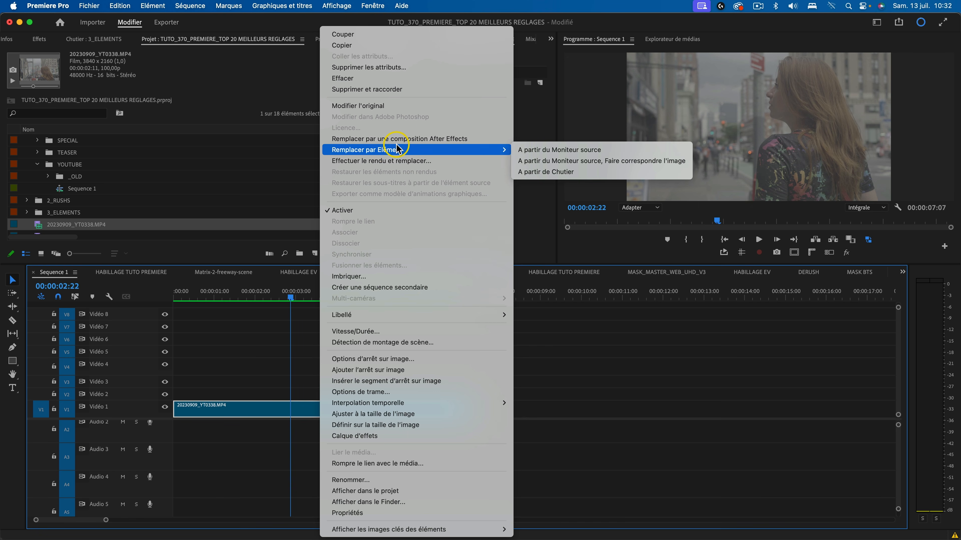
click(430, 162)
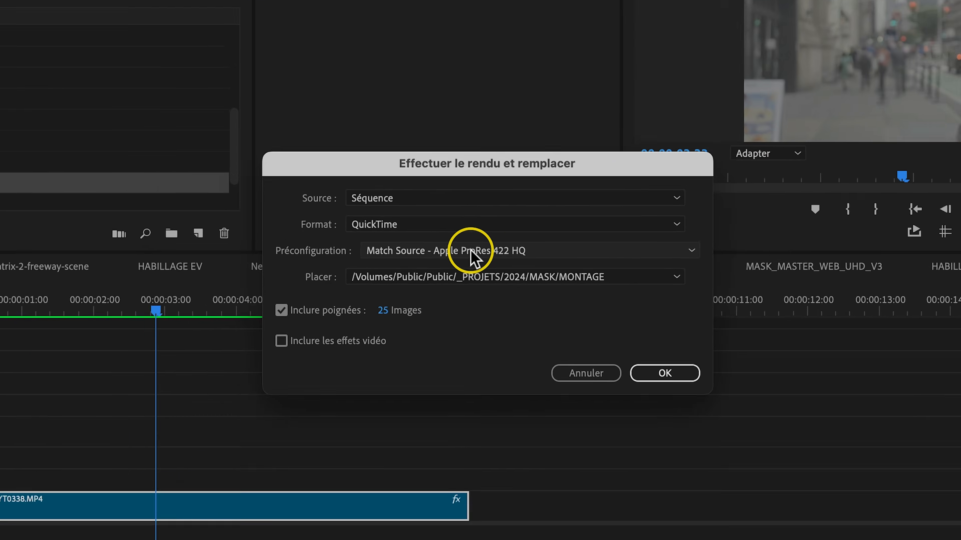
click(521, 253)
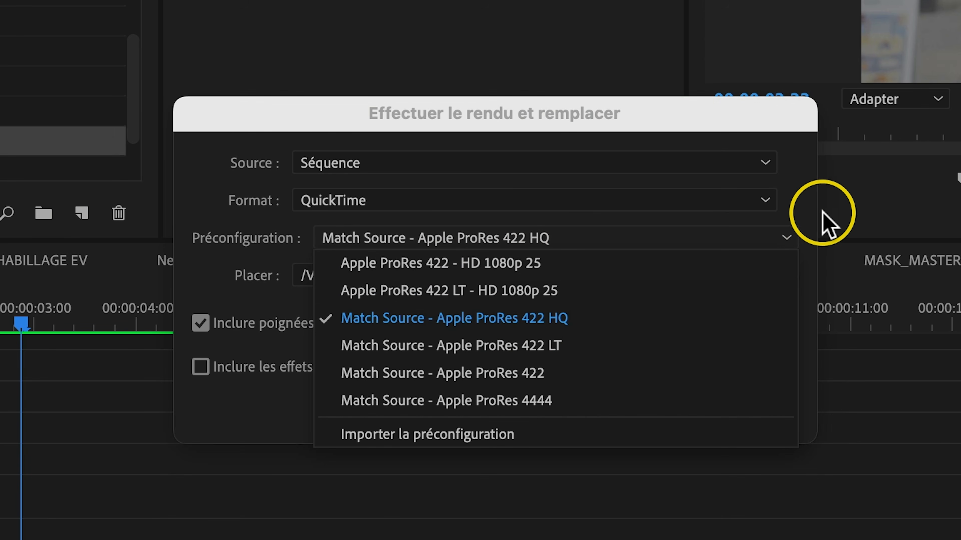
click(809, 207)
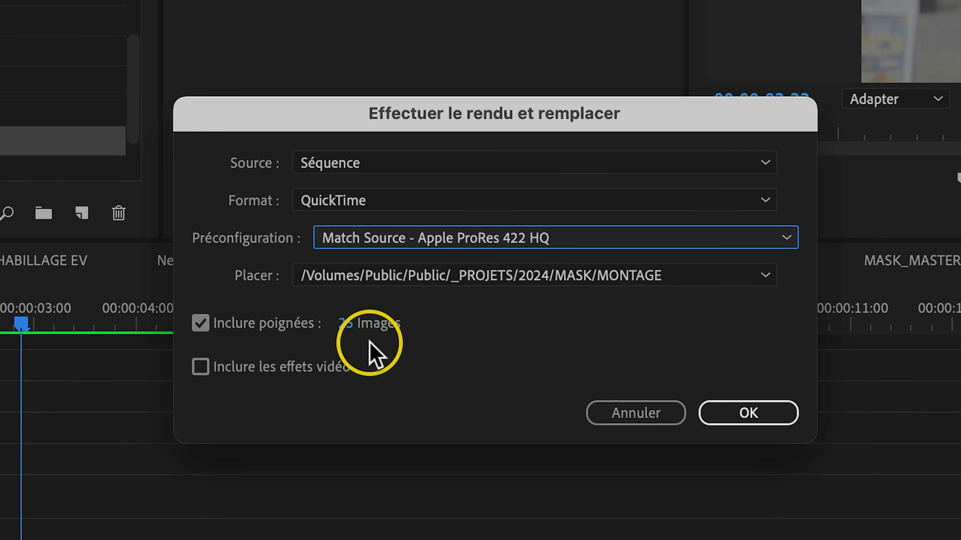
click(630, 417)
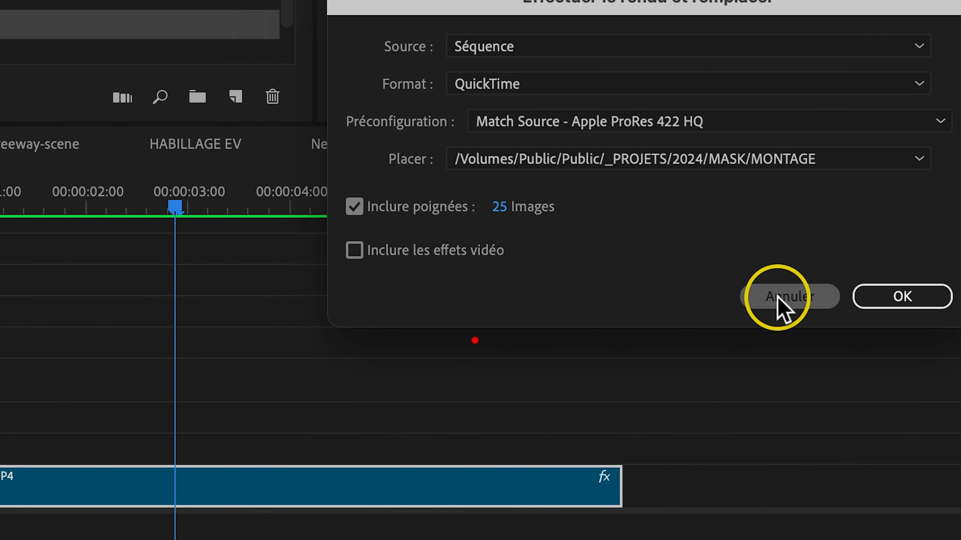
Duplicate 20230909_YT0338.MP4 onto Vidéo 2 and render and replace the copy as QuickTime, Match Source - Apple ProRes 422 HQ, with 25-frame handles.
drag(423, 482, 425, 459)
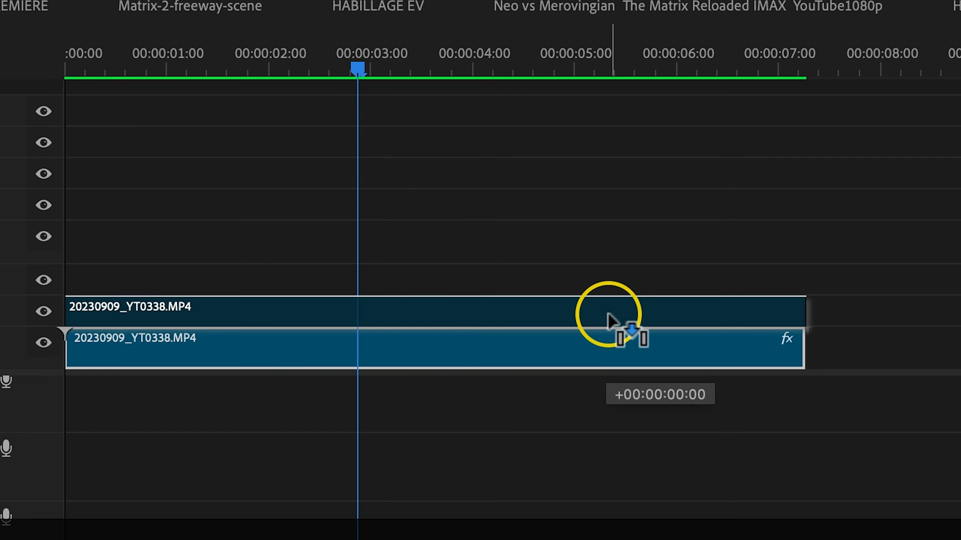
drag(608, 319, 608, 320)
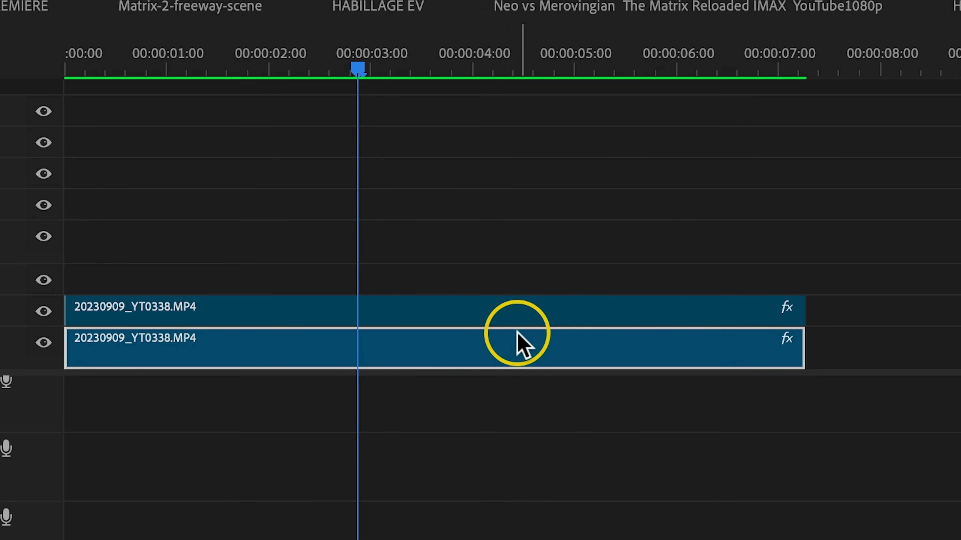
click(533, 309)
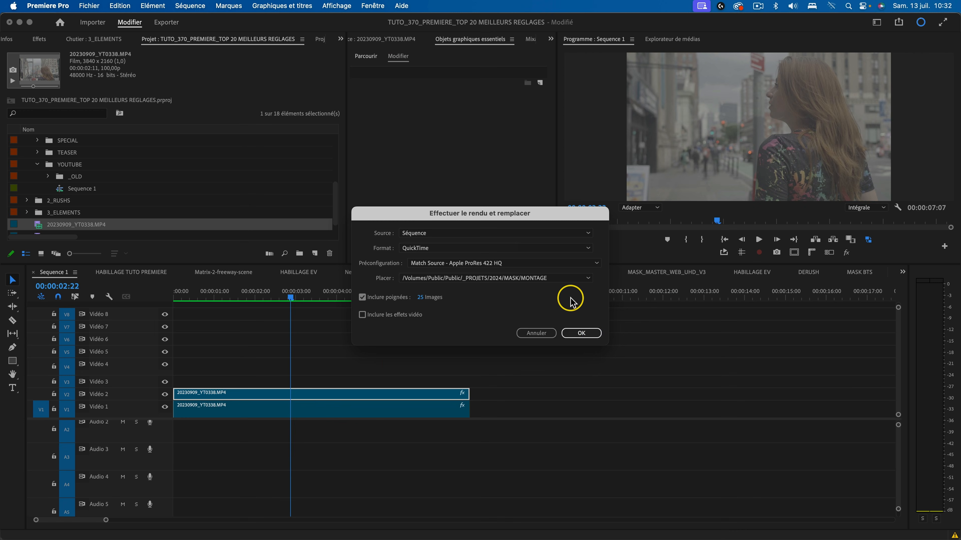
click(589, 334)
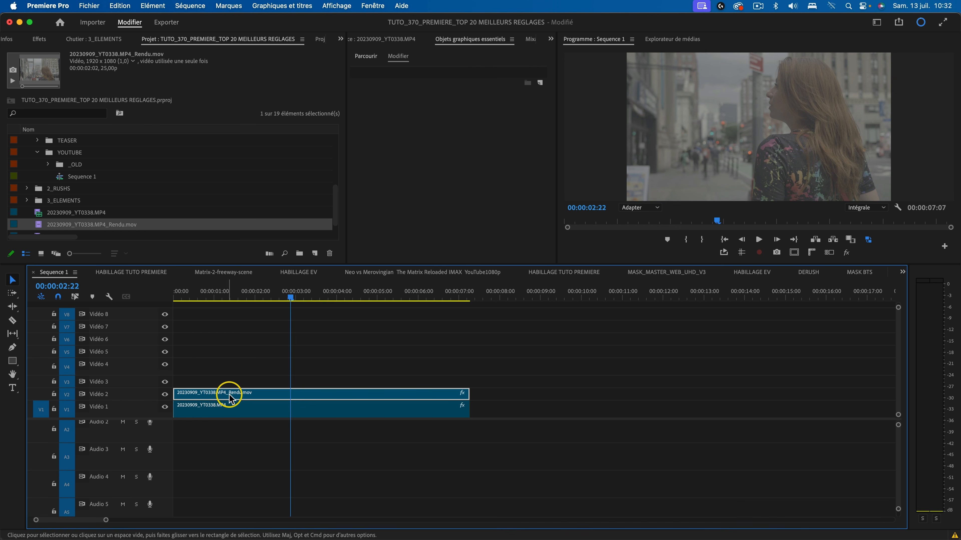
click(318, 376)
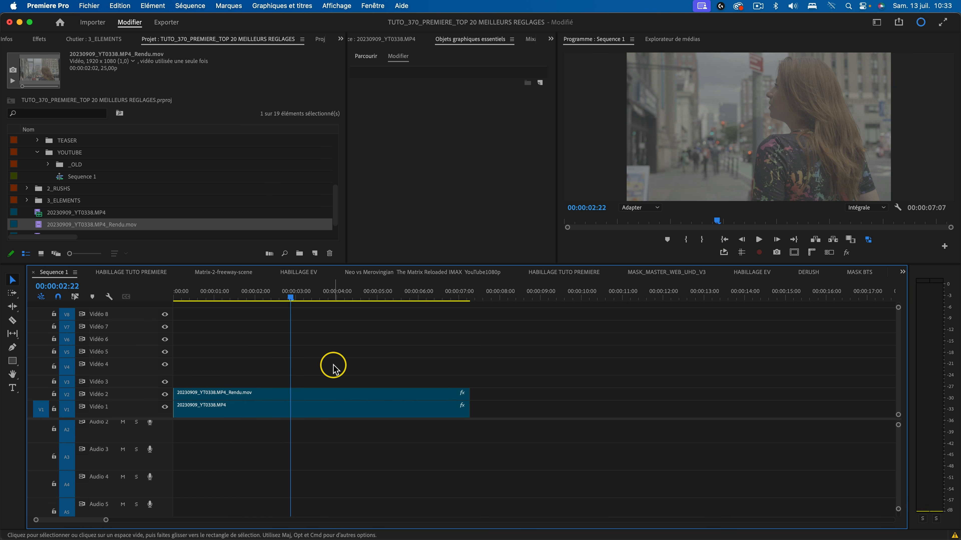
Reveal the source file of the rendered Vidéo 2 clip in Finder and bring up that file's available actions.
click(320, 389)
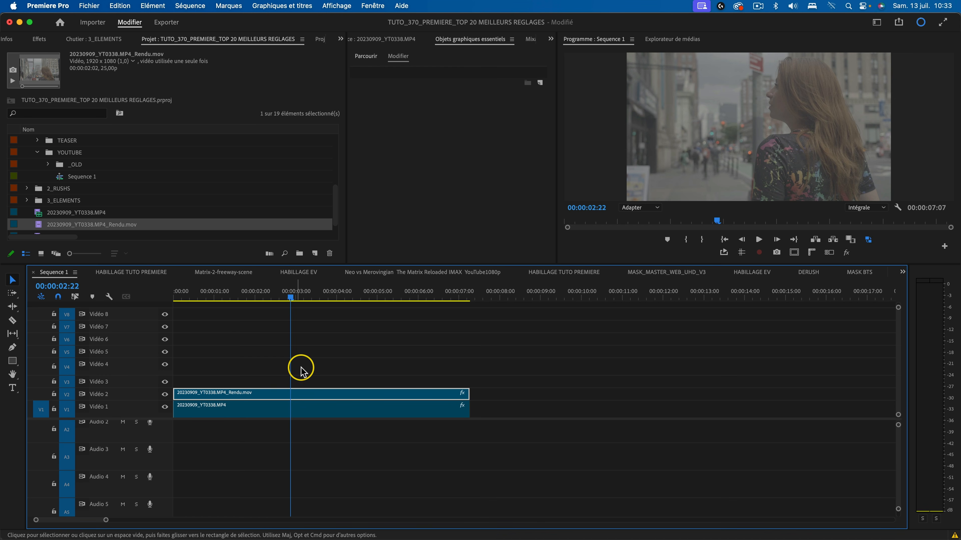
right_click(306, 396)
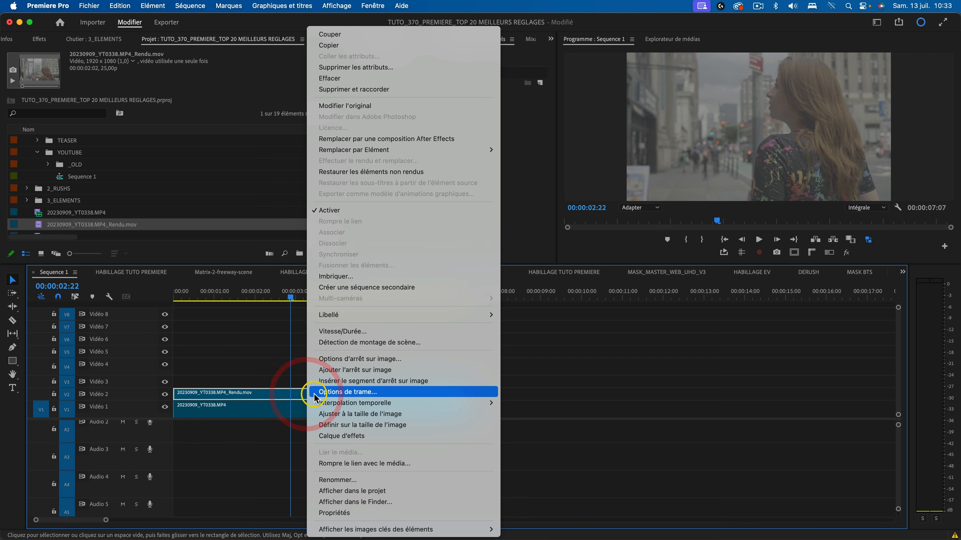
click(380, 493)
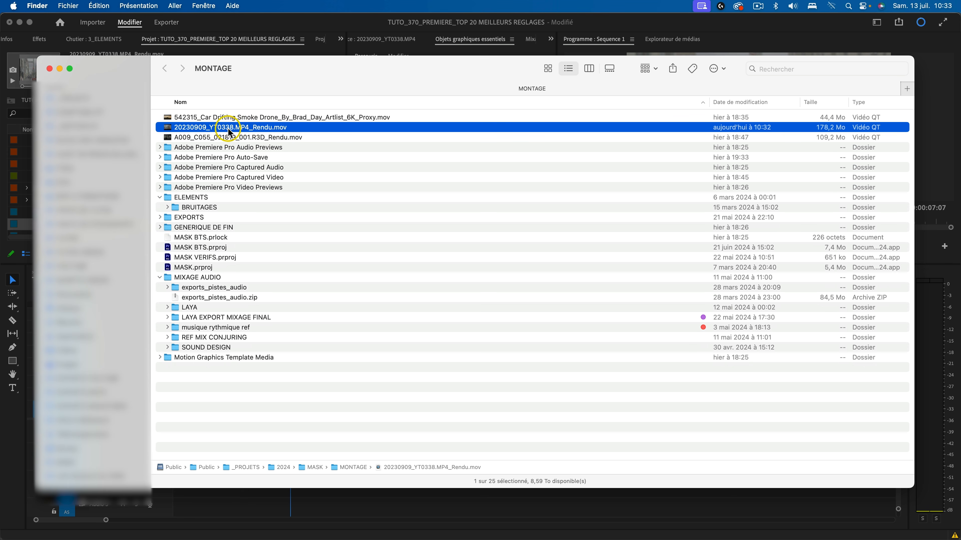
right_click(241, 127)
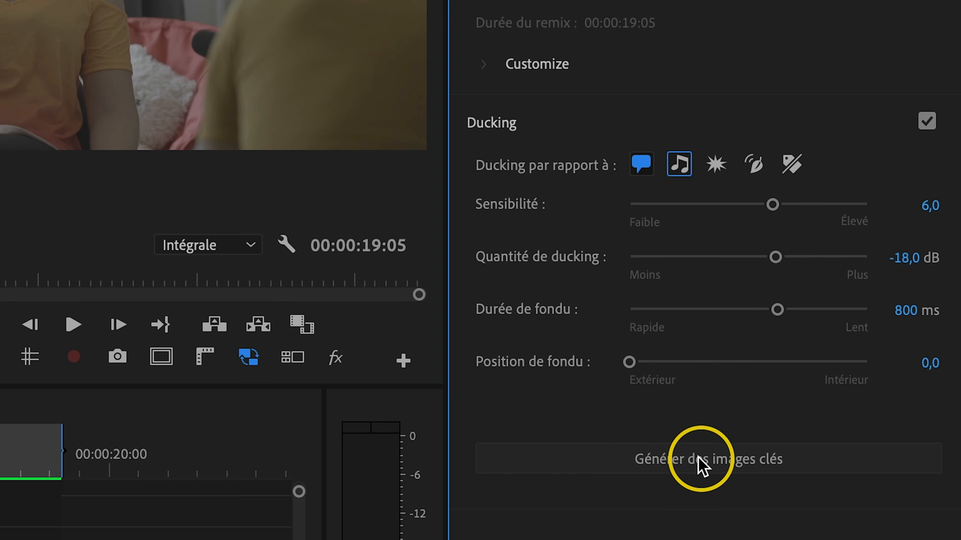
Generate ducking keyframes for the Ace - Candy Apple Red.wav music, then regenerate them with ducking amount -22,4 dB and fade position 2,1.
click(711, 467)
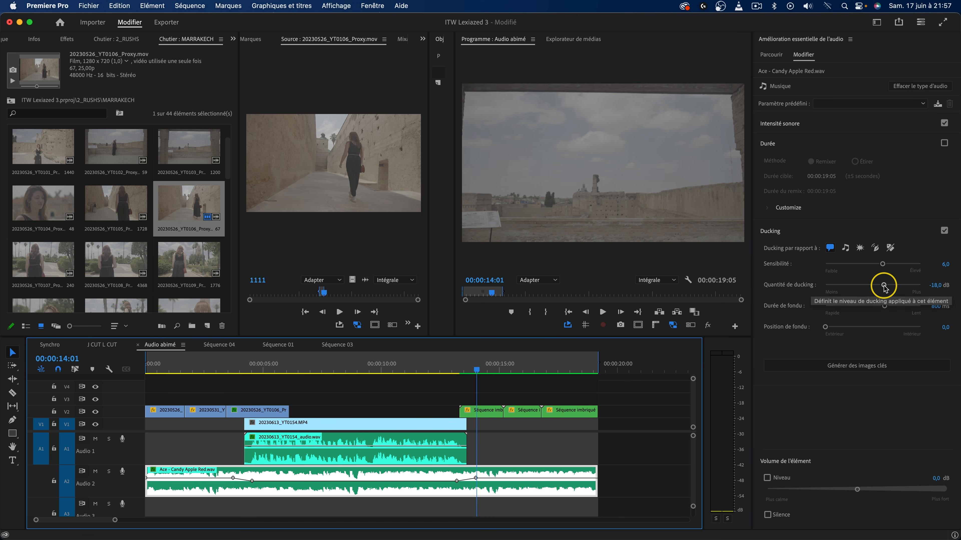
drag(884, 286, 881, 286)
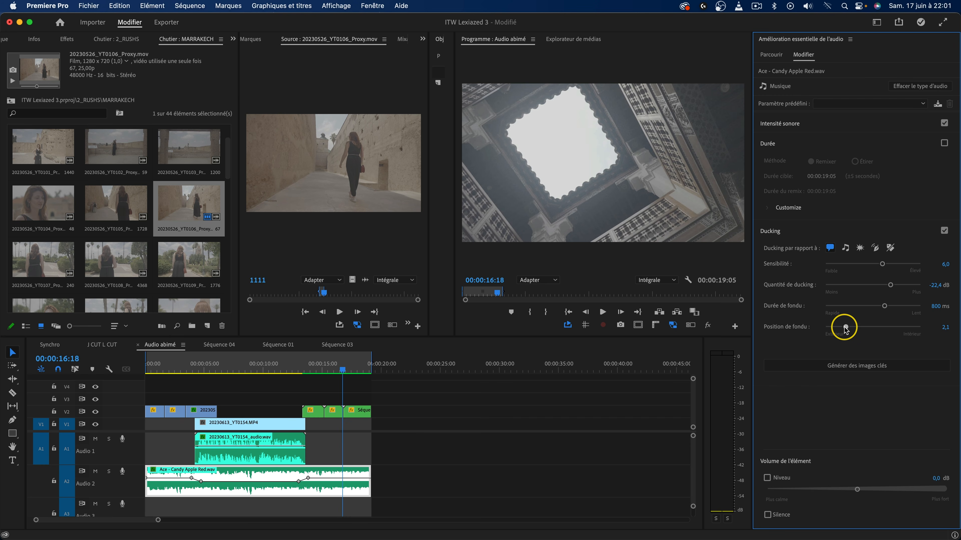
click(838, 365)
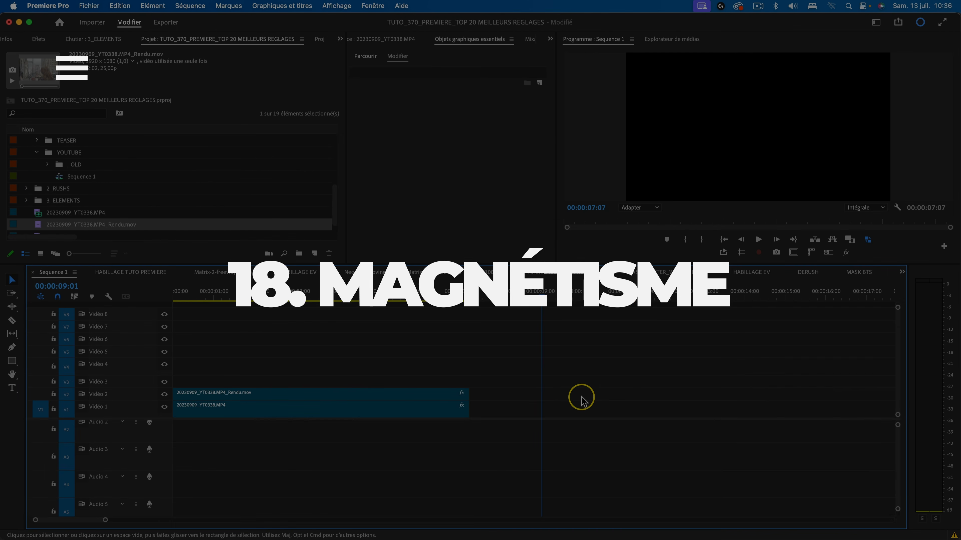
Add a text layer at 00:00:09:01 in Sequence 1 and align it horizontally and vertically to the centre of the frame.
key(super+t)
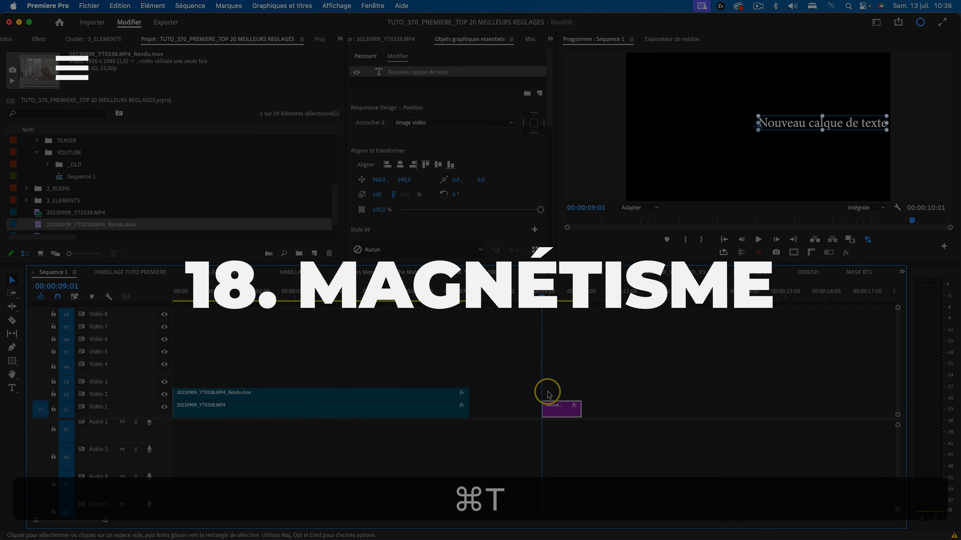
drag(797, 129, 808, 127)
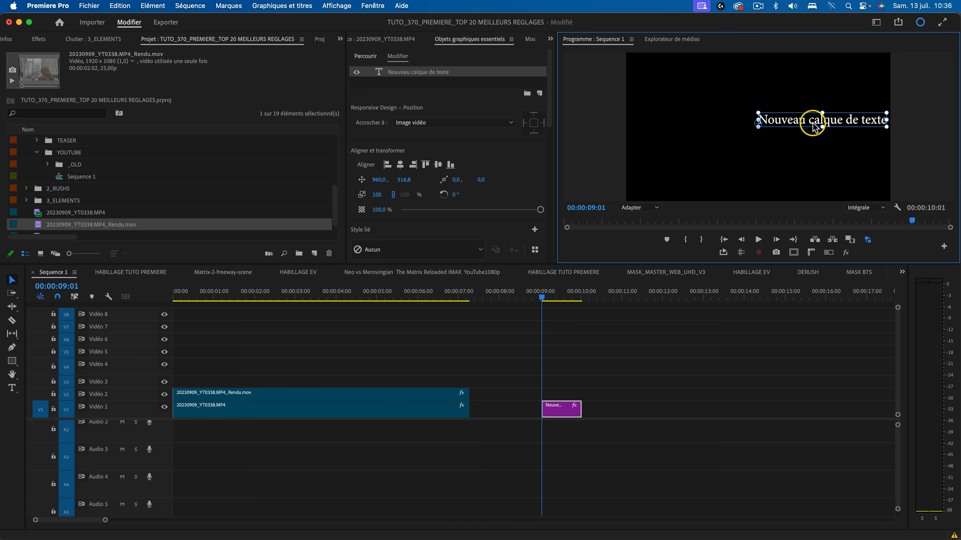
click(400, 165)
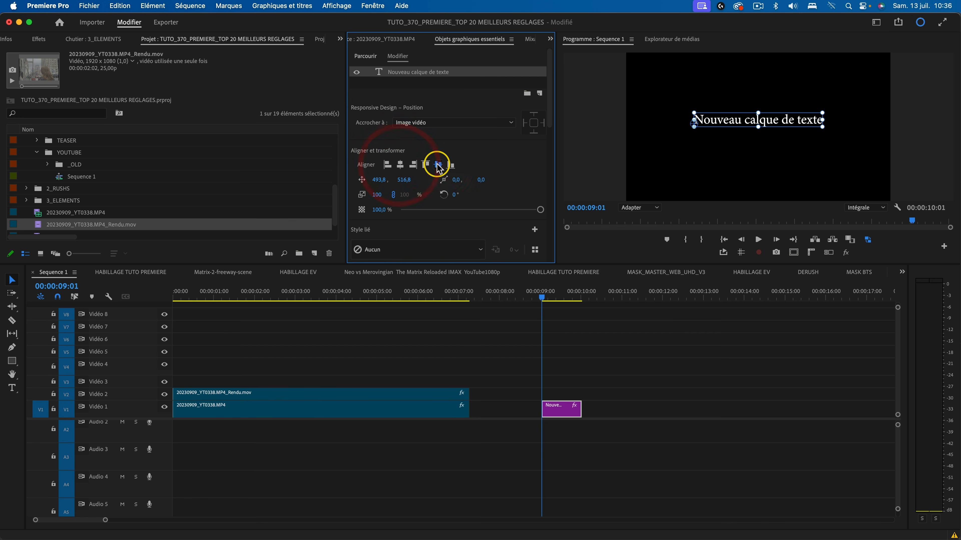
click(438, 165)
Turn on snapping in the Program Monitor and test it by moving the text layer around the centre of the frame.
mouse_move(710, 130)
mouse_down()
mouse_move(662, 158)
mouse_move(693, 128)
mouse_move(685, 127)
mouse_move(777, 127)
mouse_move(659, 126)
mouse_move(716, 124)
mouse_up()
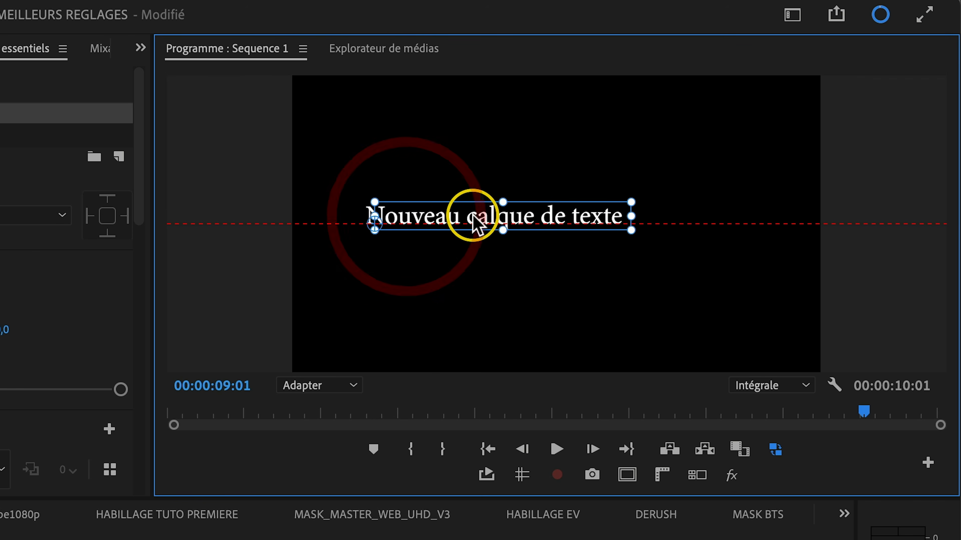
mouse_move(475, 223)
mouse_down()
mouse_move(568, 215)
mouse_move(391, 223)
mouse_move(478, 137)
mouse_move(507, 125)
mouse_move(523, 163)
mouse_move(469, 236)
mouse_move(471, 141)
mouse_move(467, 229)
mouse_up()
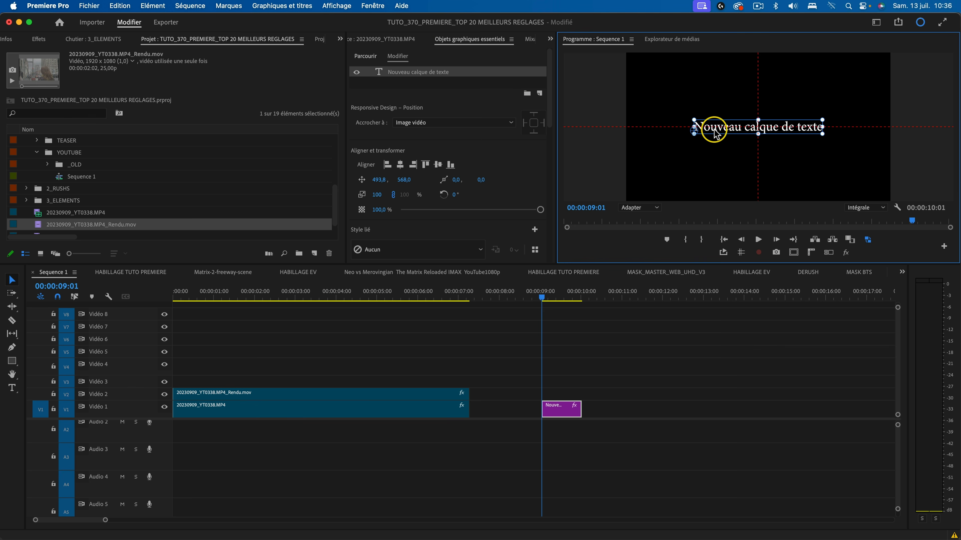
key(super+z)
click(332, 7)
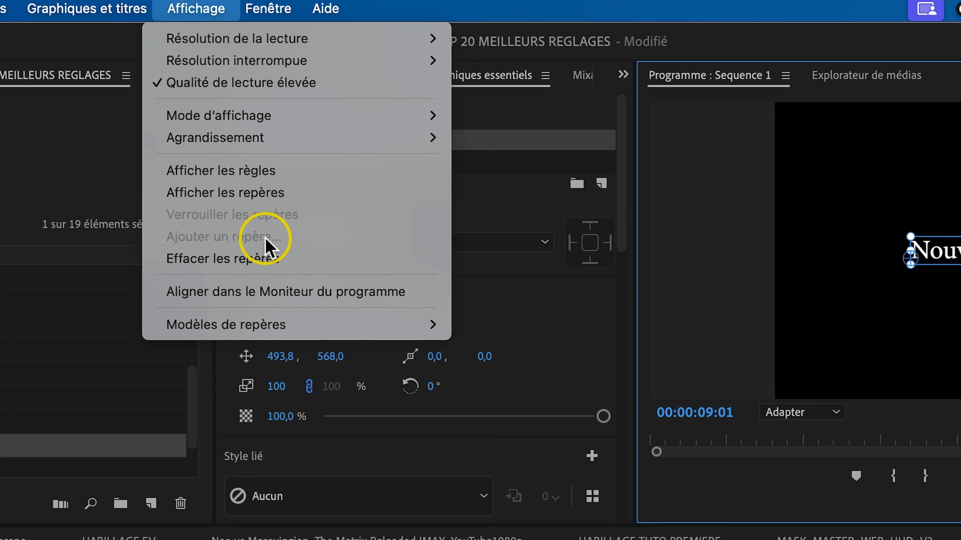
click(295, 297)
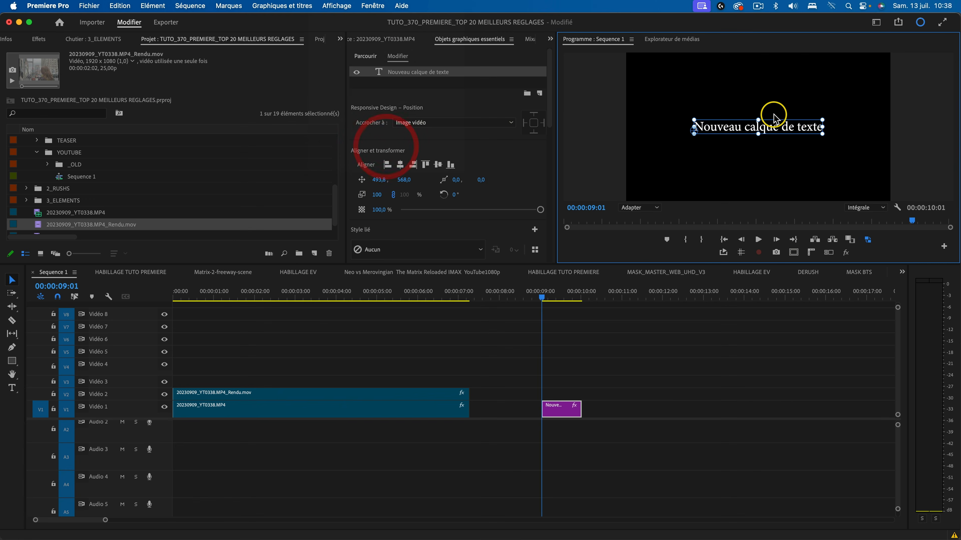
drag(768, 133, 766, 132)
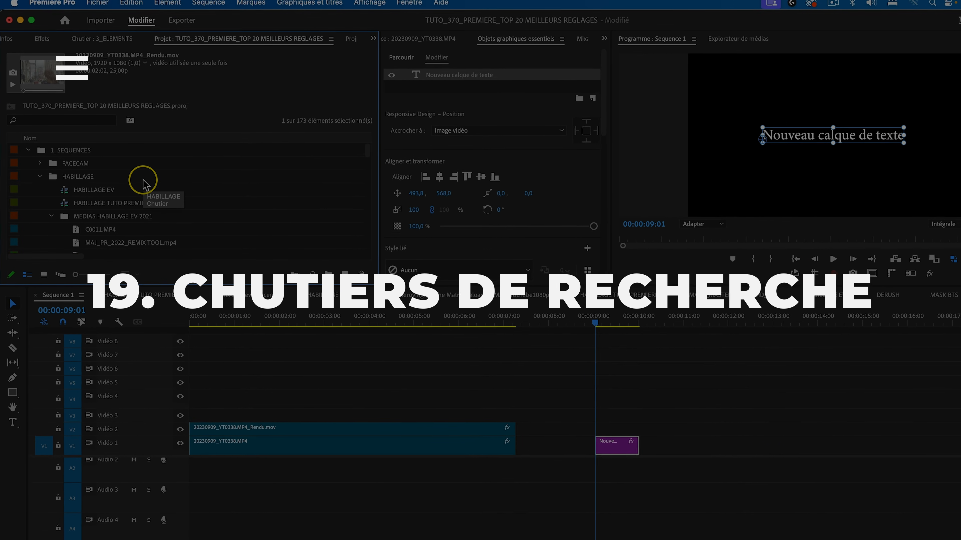
Create a search bin in the project that gathers items whose Infos vidéo metadata contains 1920.
scroll(112, 197, down, 5)
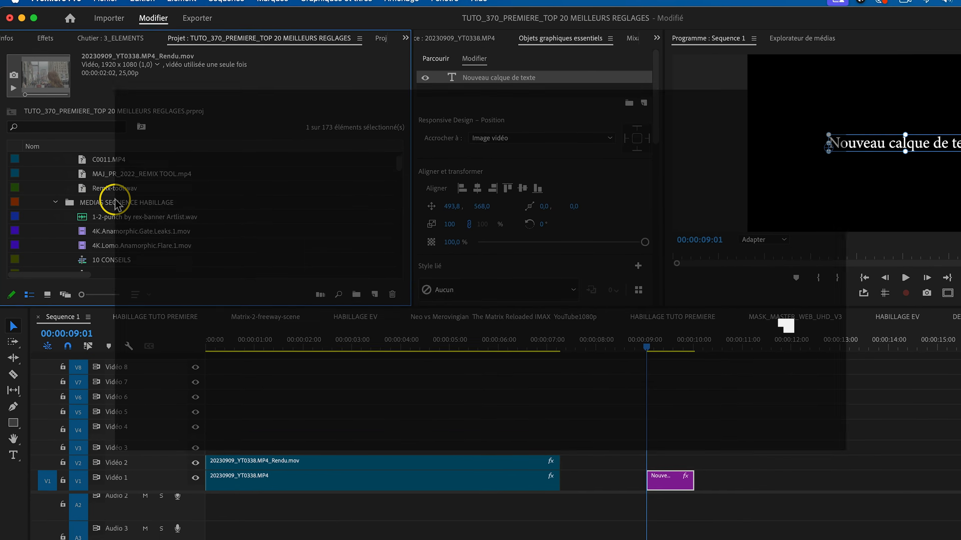
scroll(113, 189, down, 6)
scroll(118, 202, down, 10)
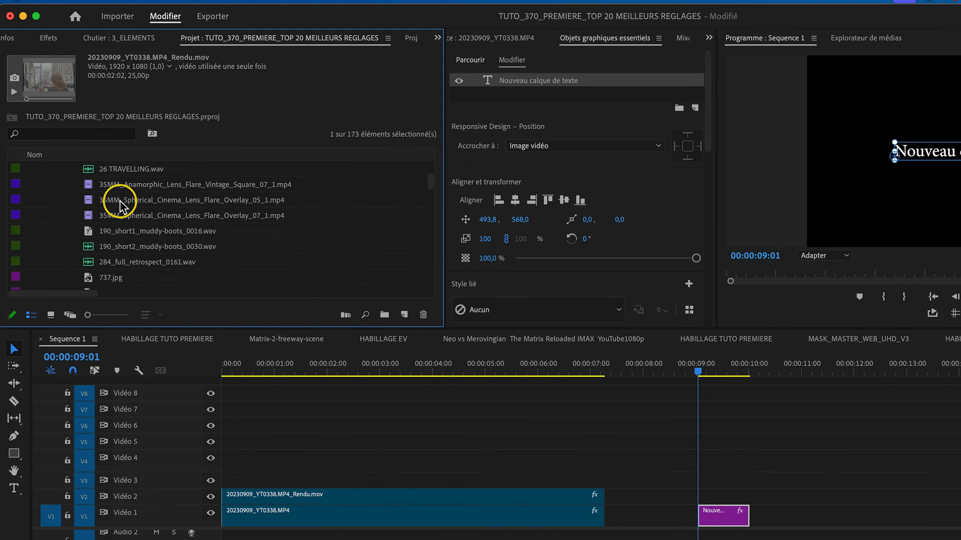
scroll(117, 227, down, 8)
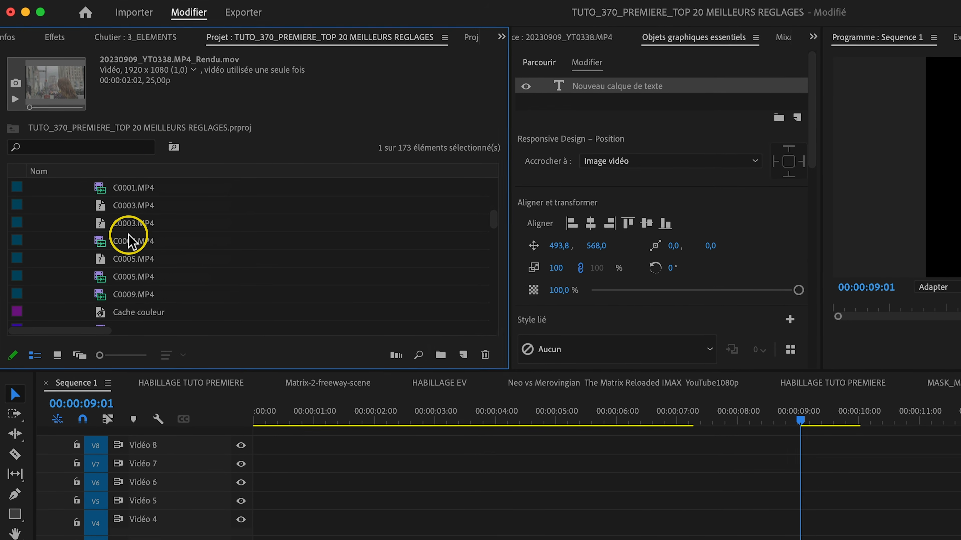
click(177, 149)
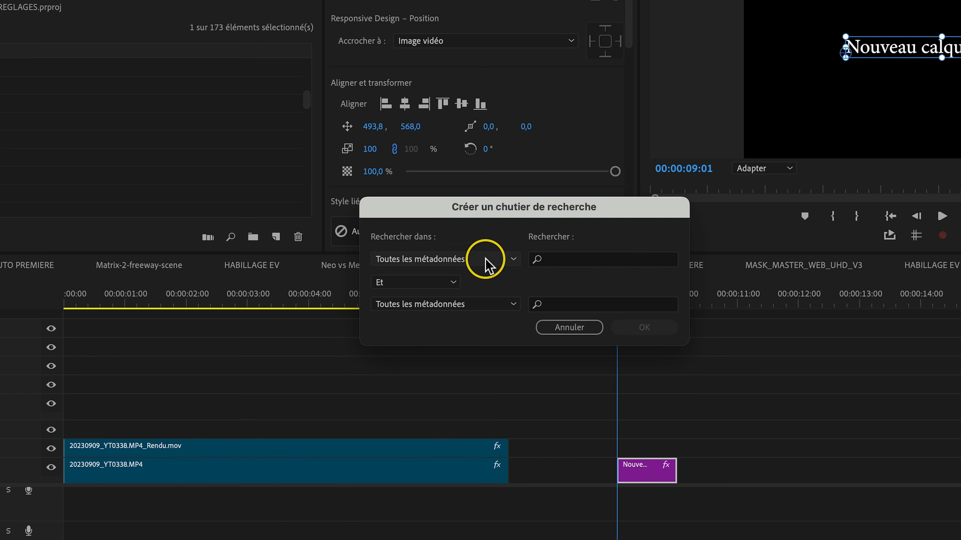
click(499, 261)
click(526, 263)
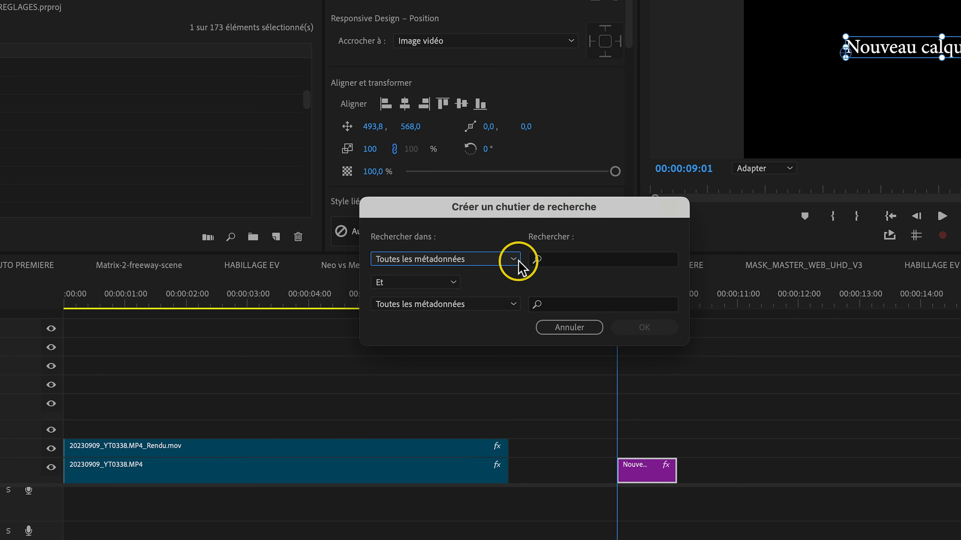
click(517, 261)
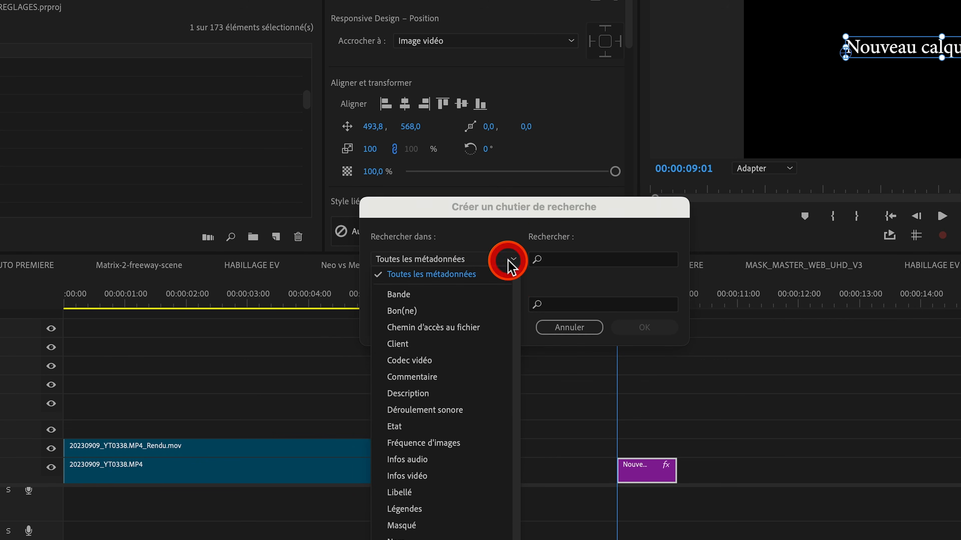
scroll(435, 450, down, 1)
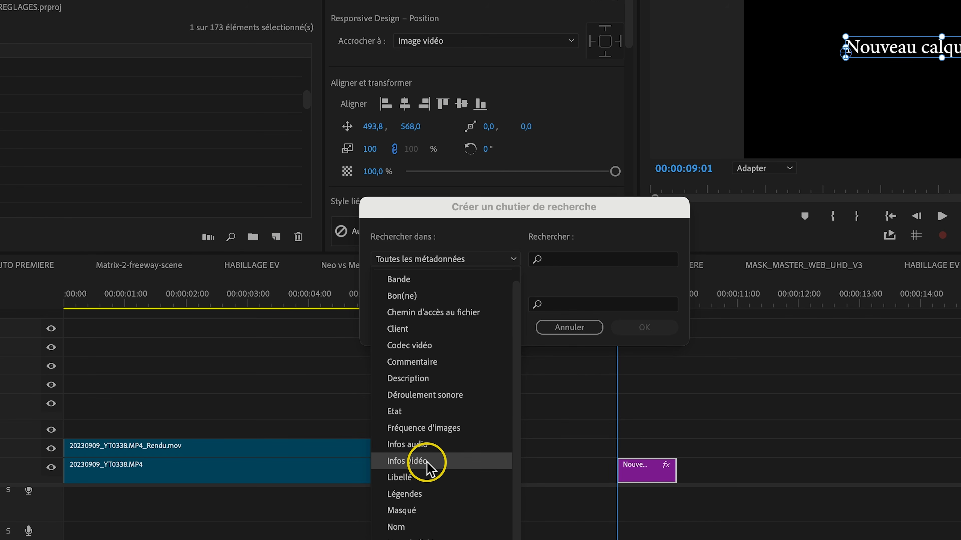
click(427, 462)
click(602, 261)
text(1920)
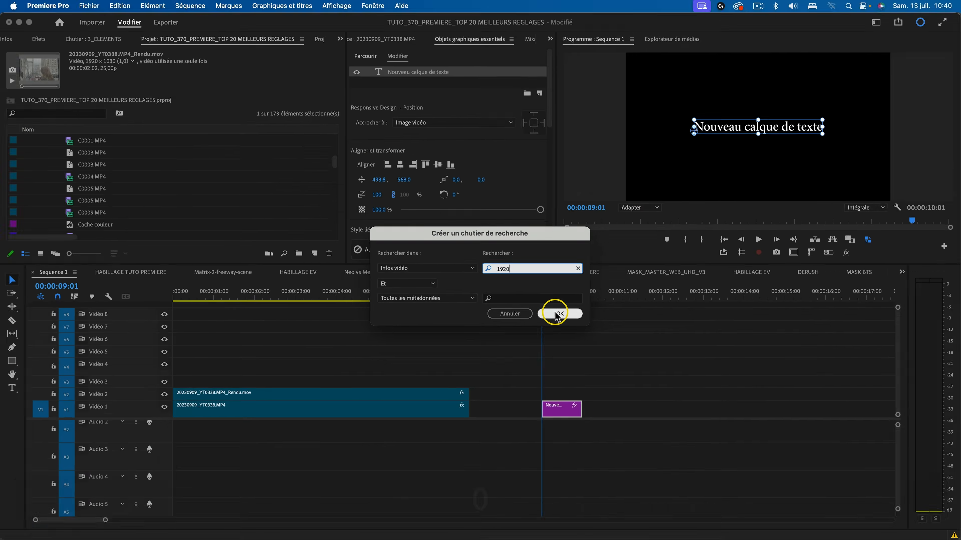
click(644, 327)
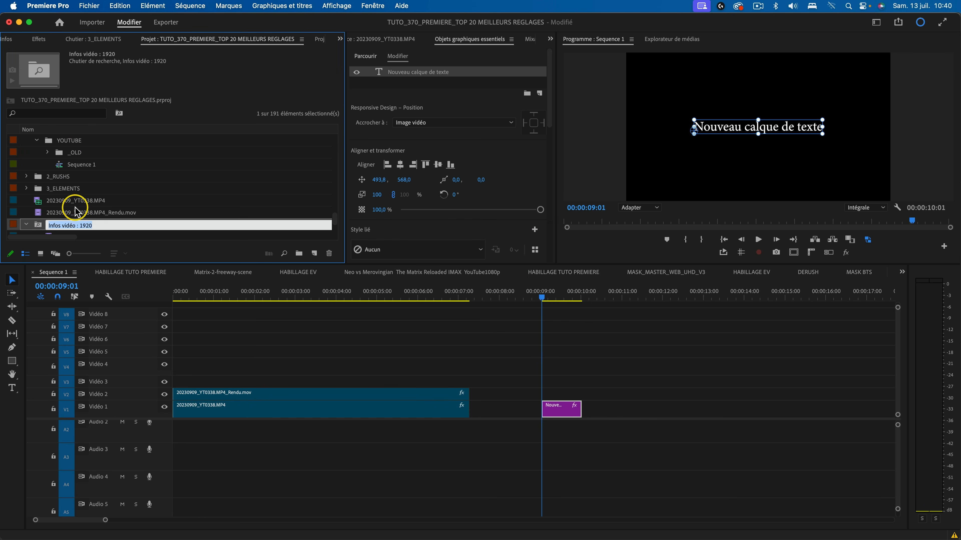
Browse the items in the Infos vidéo : 1920 search bin and check the frame size of each clip.
click(84, 215)
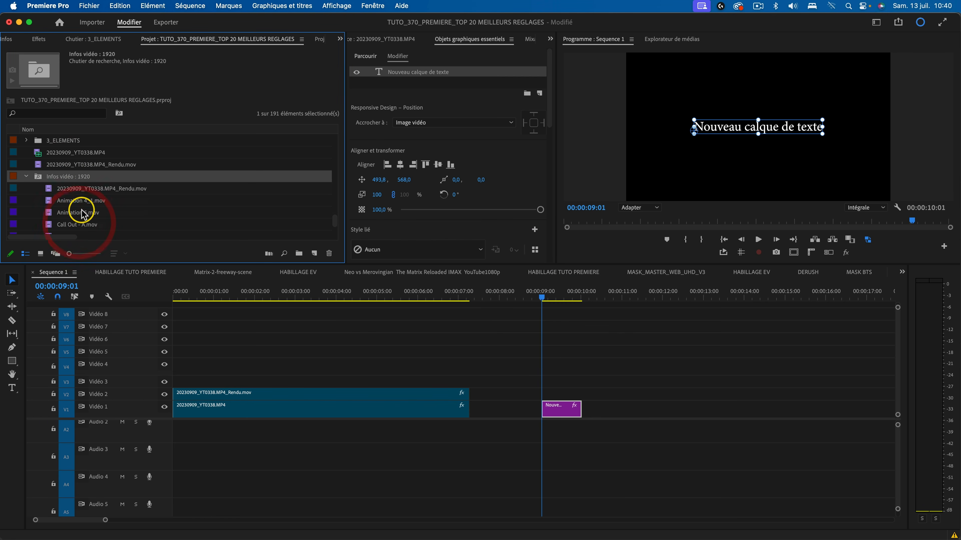
scroll(66, 181, down, 2)
click(81, 153)
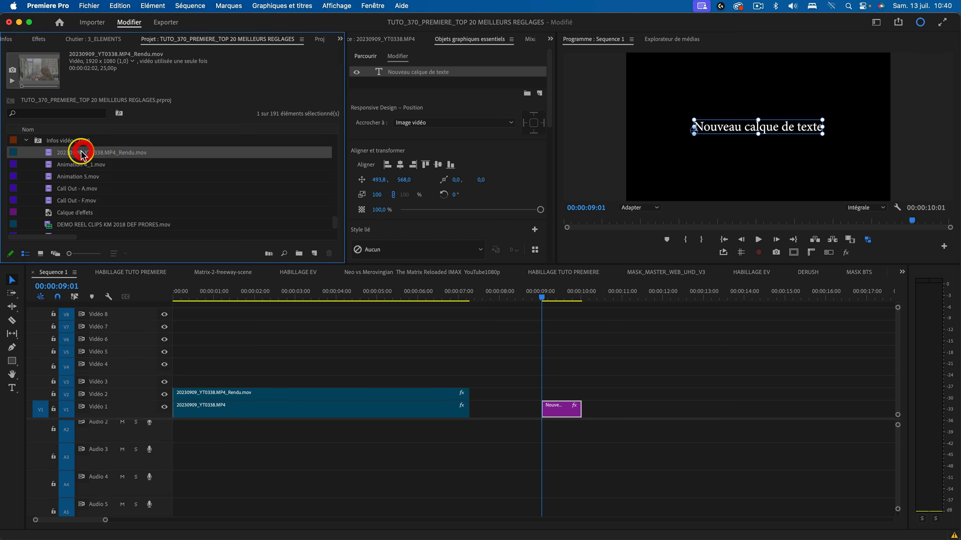
key(Down)
key(Down)
key(Down)
key(Down)
key(Down)
key(Down)
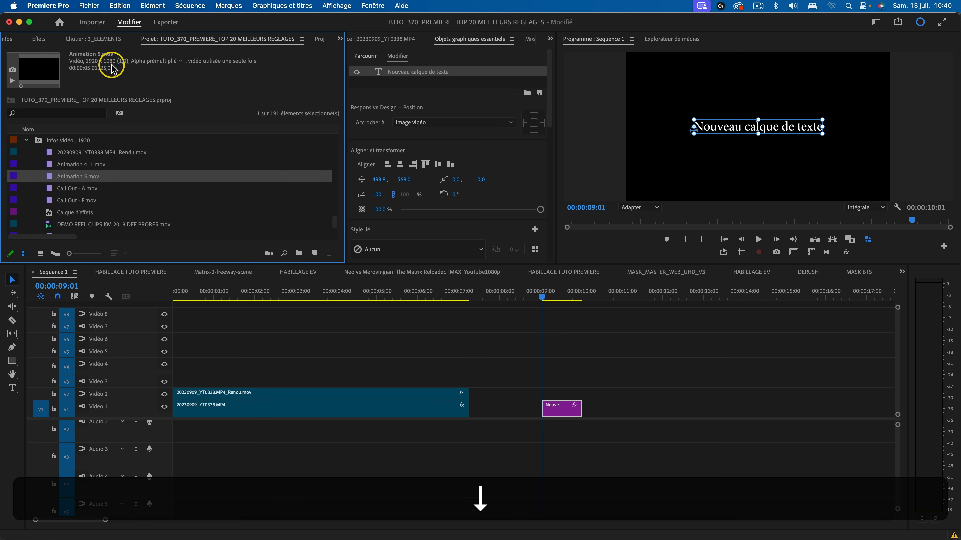
key(Up)
key(Up)
scroll(104, 206, down, 5)
scroll(107, 206, up, 6)
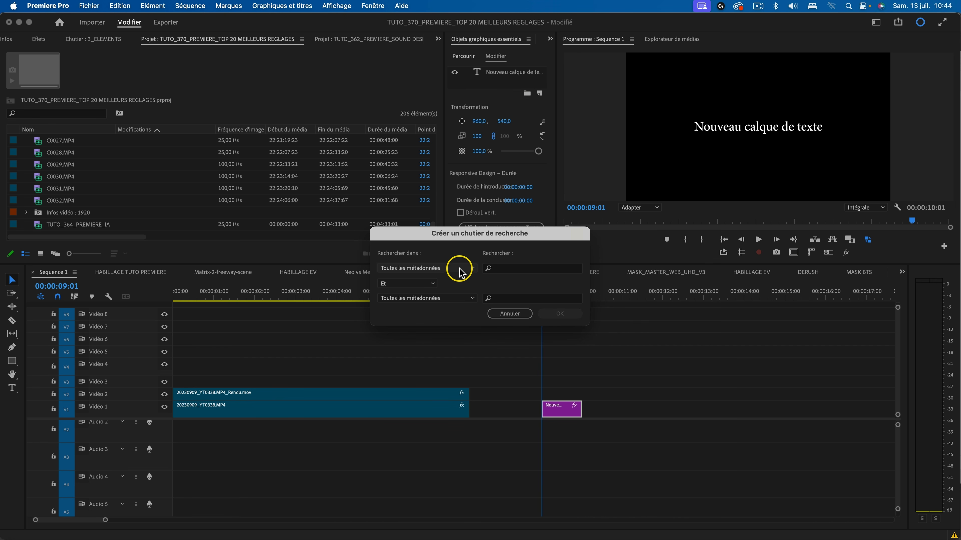
Create a second search bin that gathers items whose Fréquence d'images metadata is 100, and look through its clips.
click(450, 268)
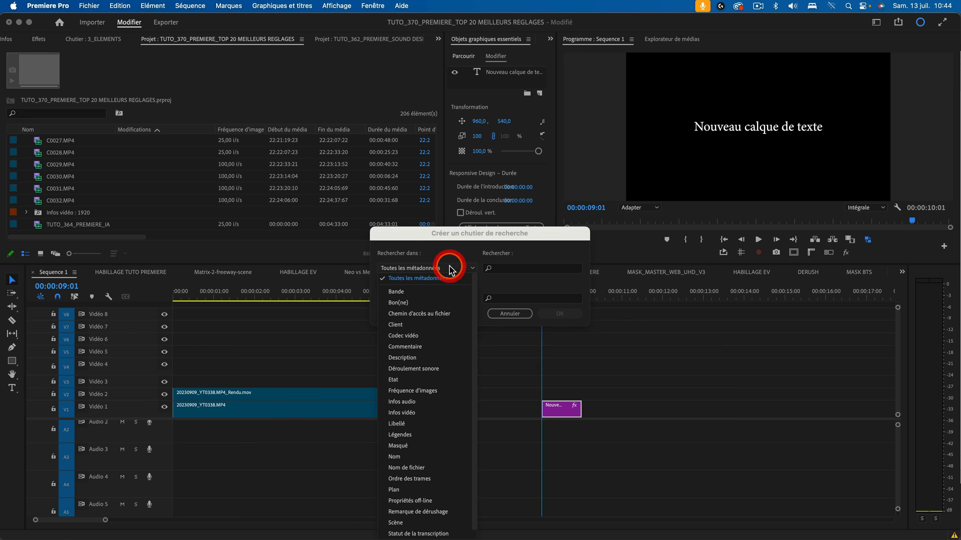
click(432, 393)
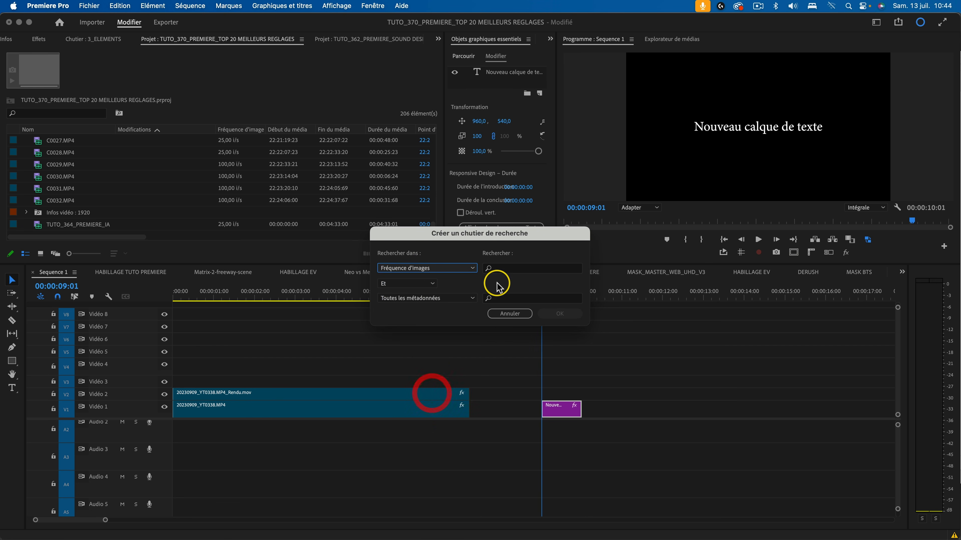
click(515, 267)
text(100)
click(559, 313)
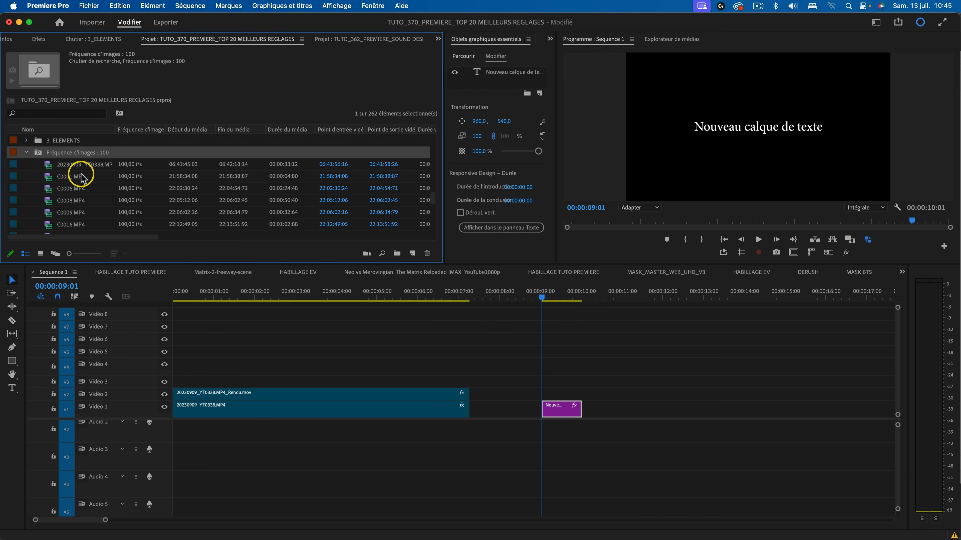
scroll(129, 184, down, 3)
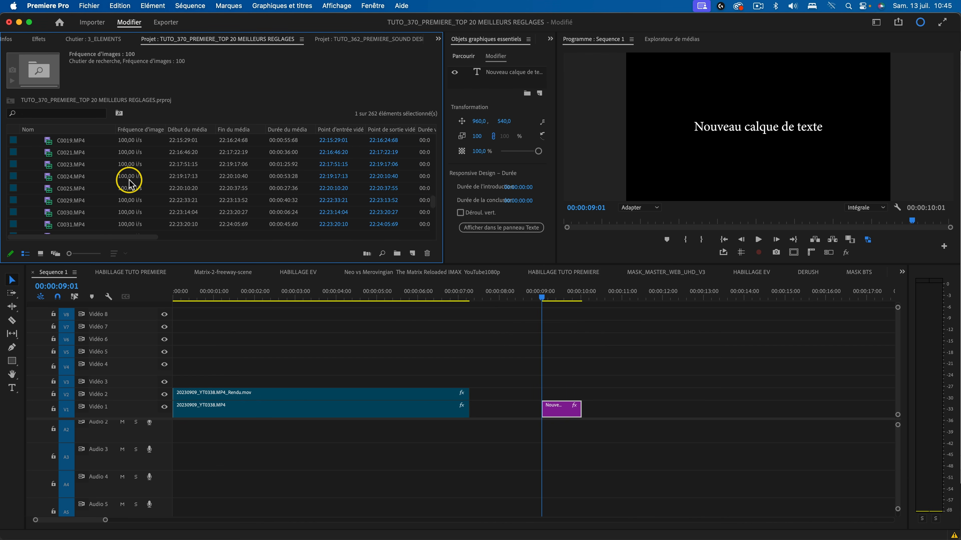
scroll(129, 184, up, 2)
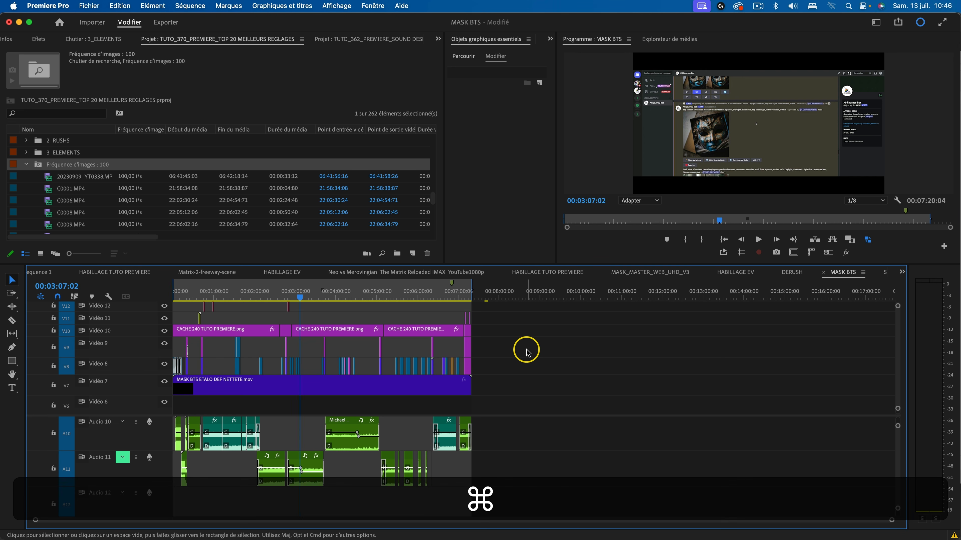
Enable Mercury Transmit in the playback preferences, with the video stream output on Moniteur Adobe 2, and save the preferences.
key(super+comma)
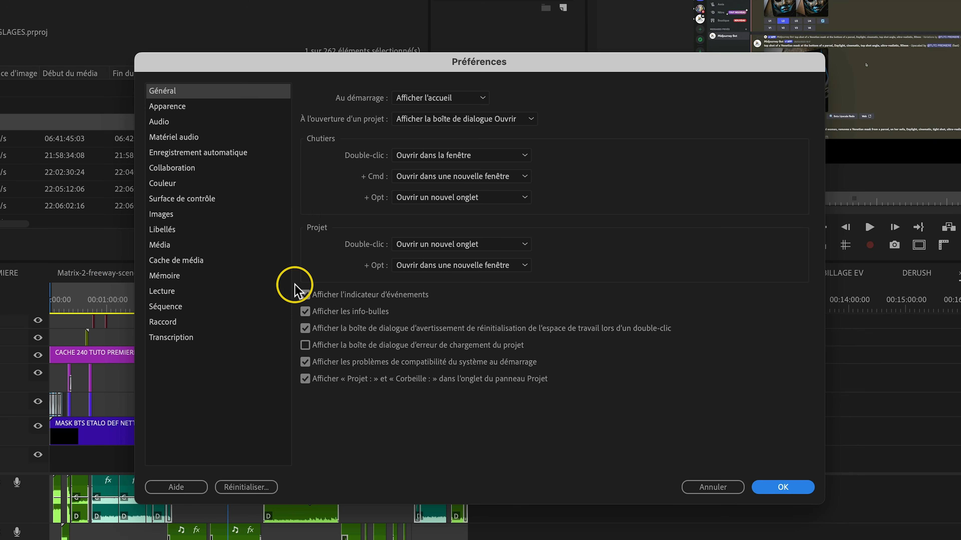
click(270, 285)
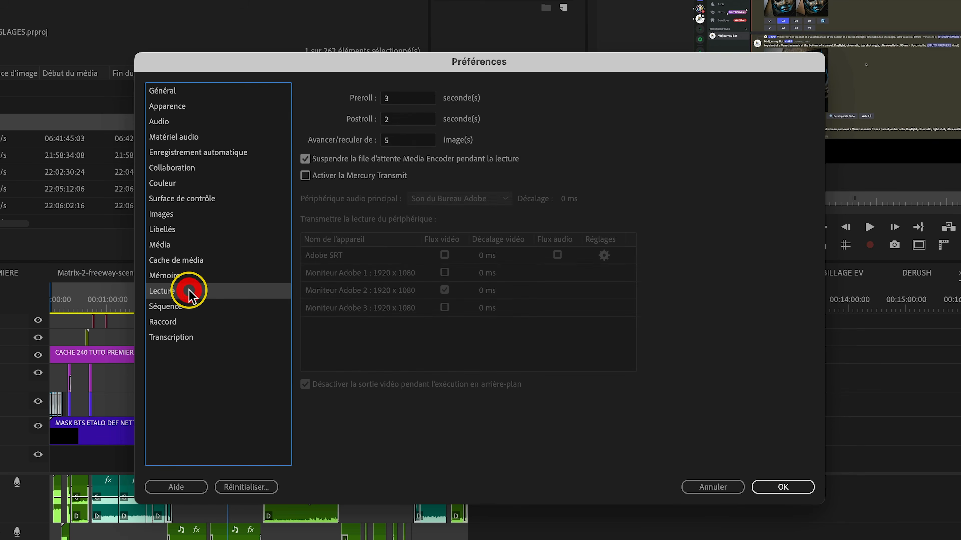
click(359, 176)
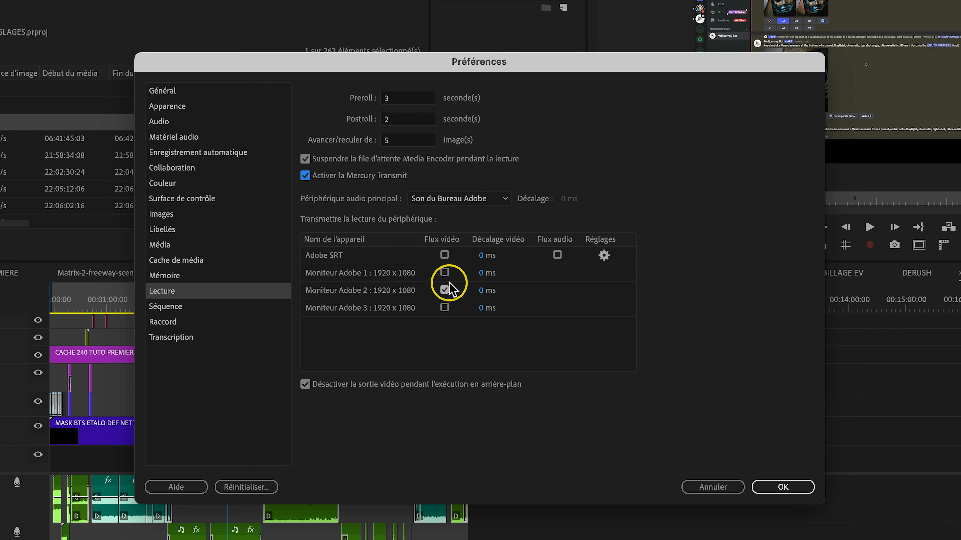
click(444, 290)
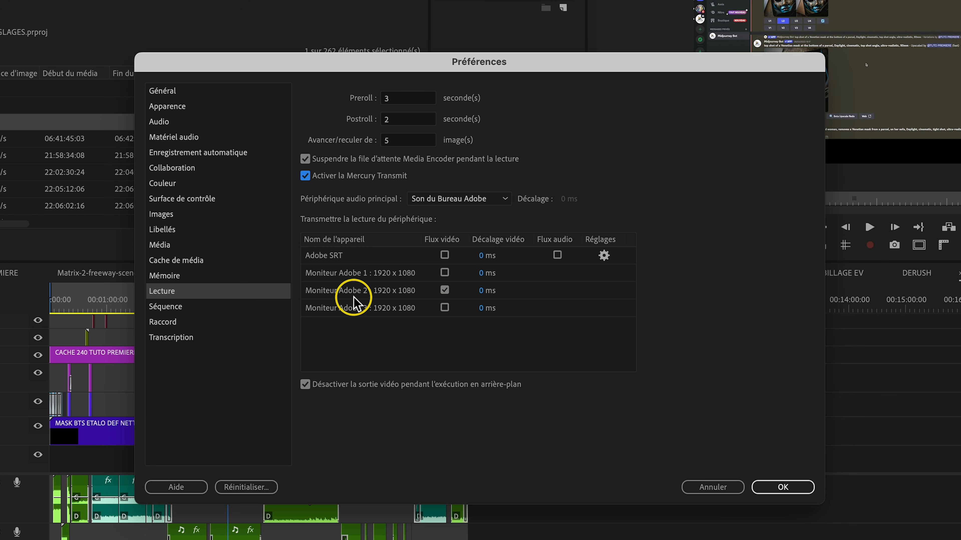
click(770, 487)
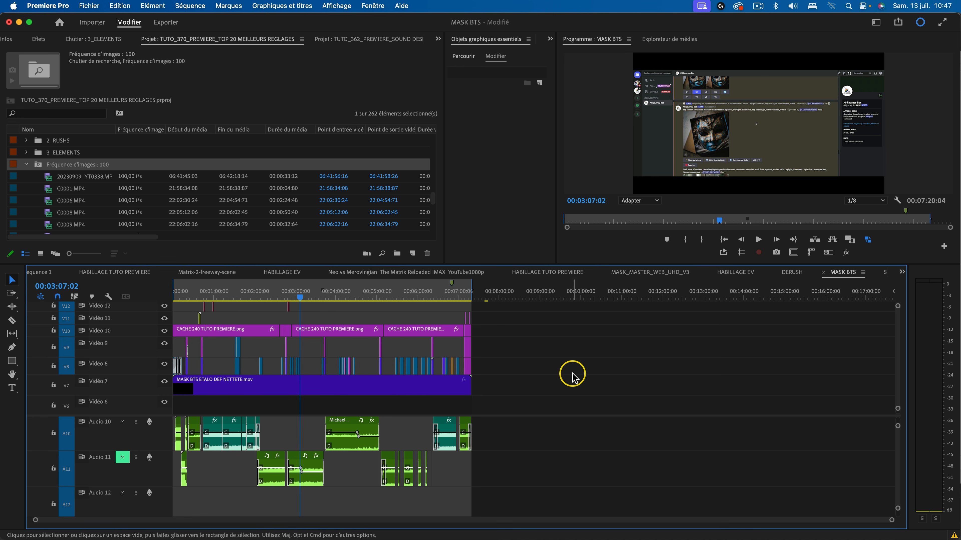
Toggle the video transmission and search the keyboard shortcuts for "transmission".
key(shift+super+f)
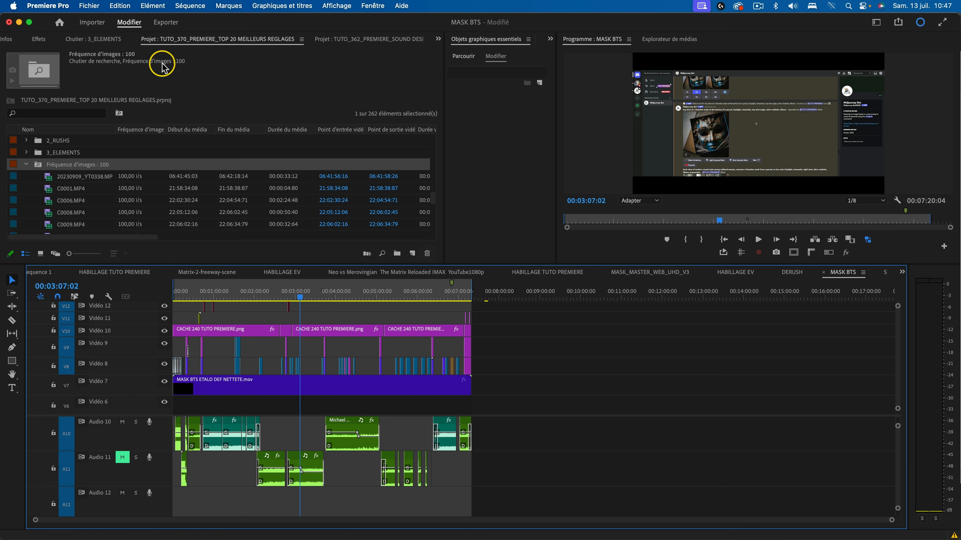
click(58, 5)
click(75, 50)
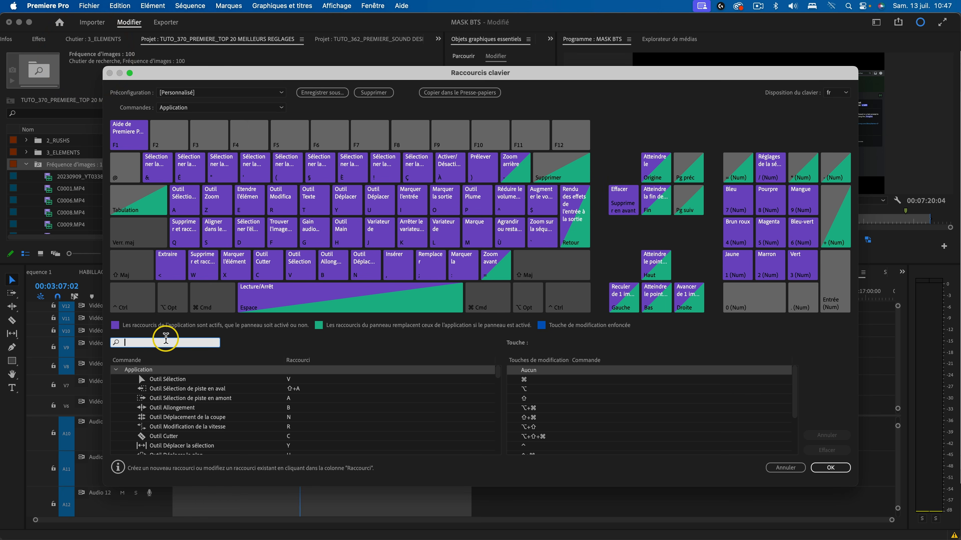
text(transmission)
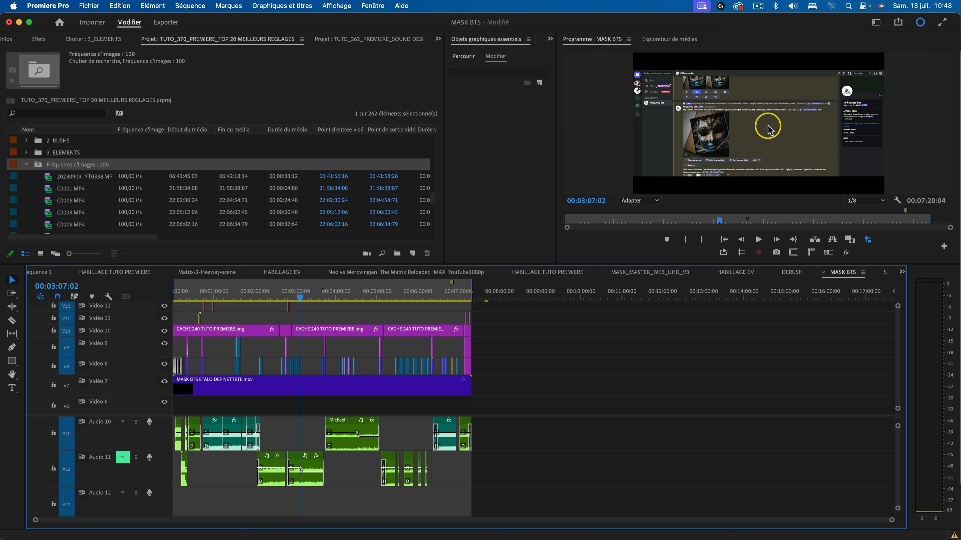
View the MASK BTS sequence's Program Monitor image in full screen and return to the workspace.
click(589, 130)
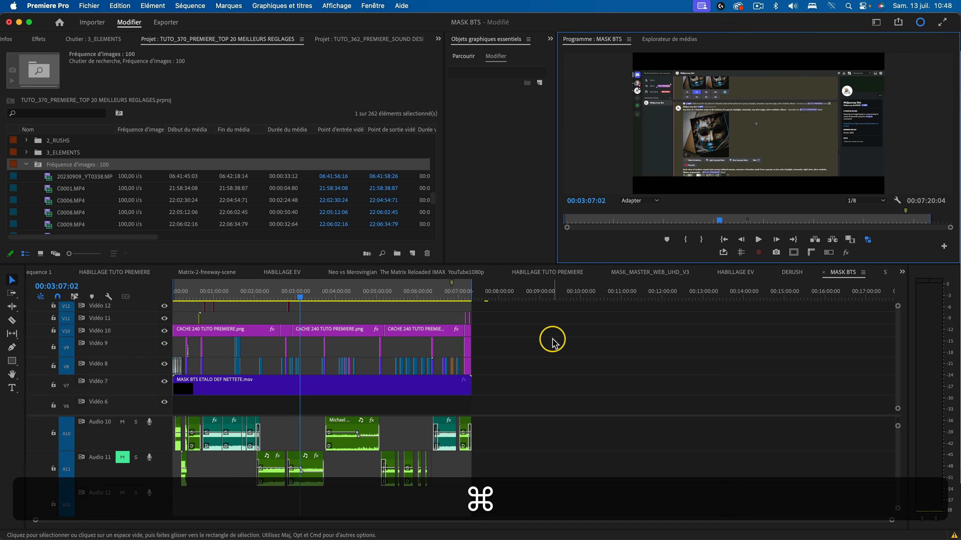
key(super+f)
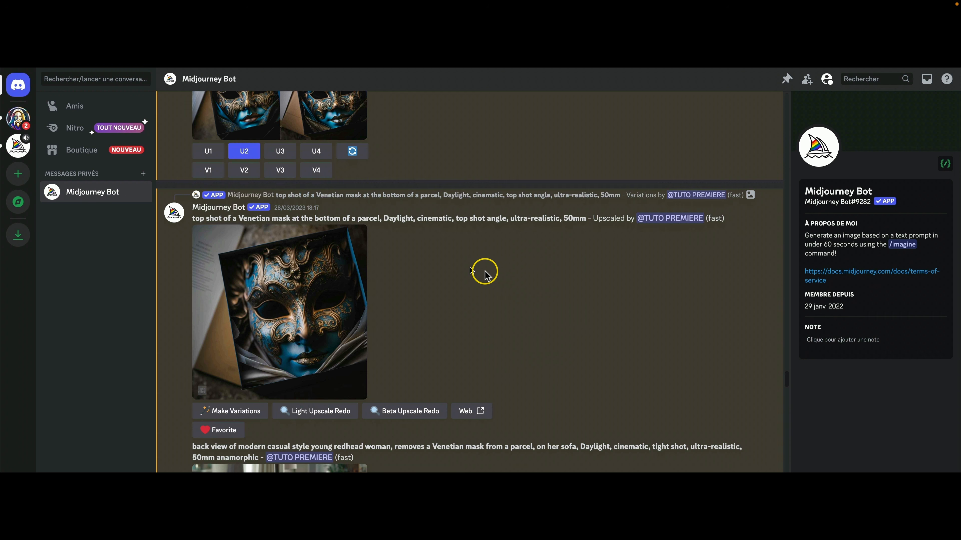
key(super+f)
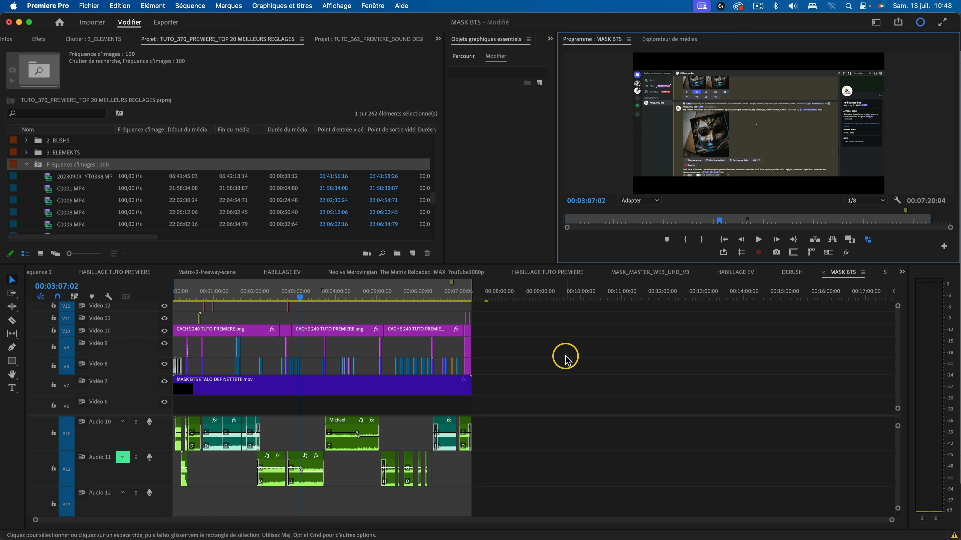
mouse_move(556, 257)
mouse_down()
mouse_move(474, 250)
mouse_move(543, 251)
mouse_up()
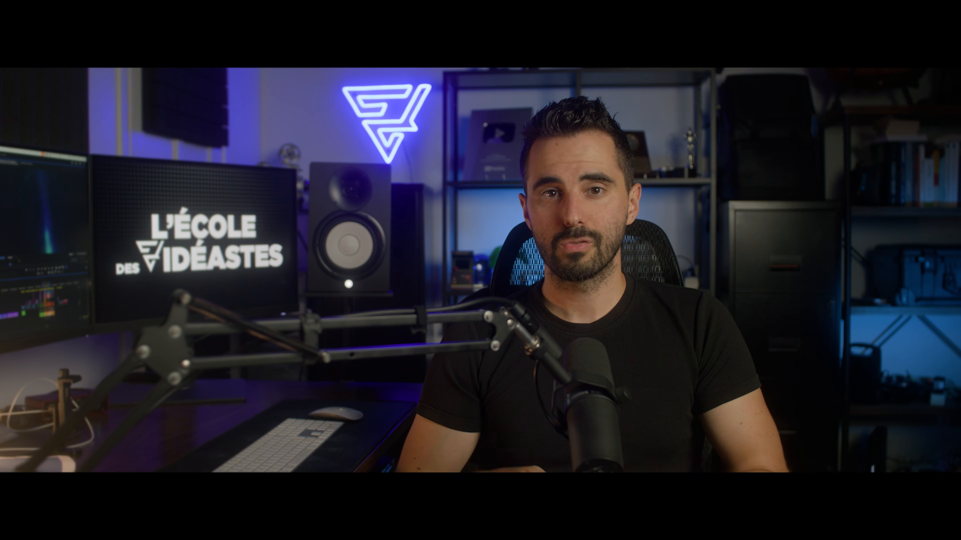